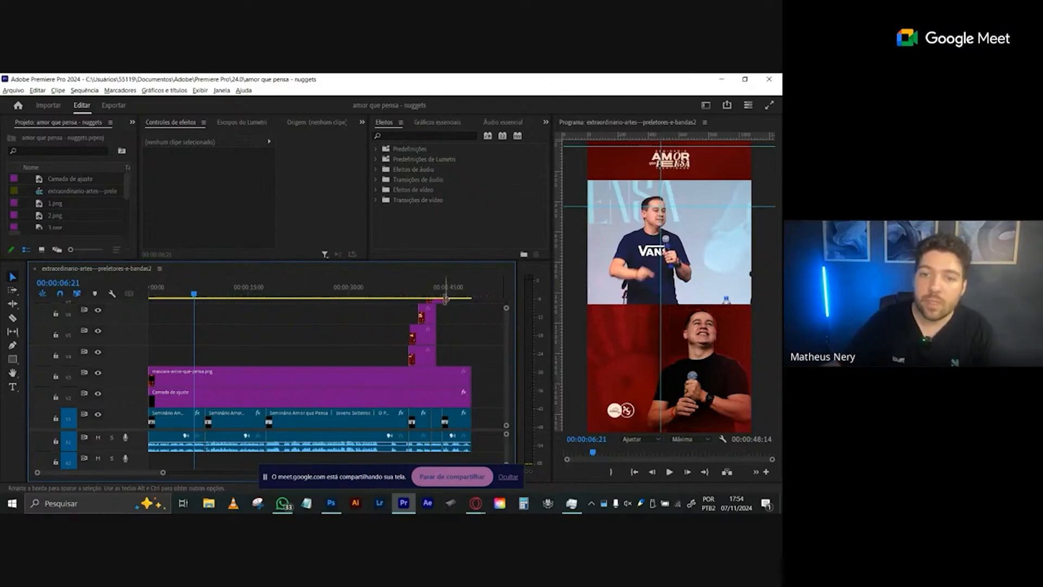
- Hide the screen-sharing notice and play a short stretch of the sequence from the current playhead position
left_click(508, 476)
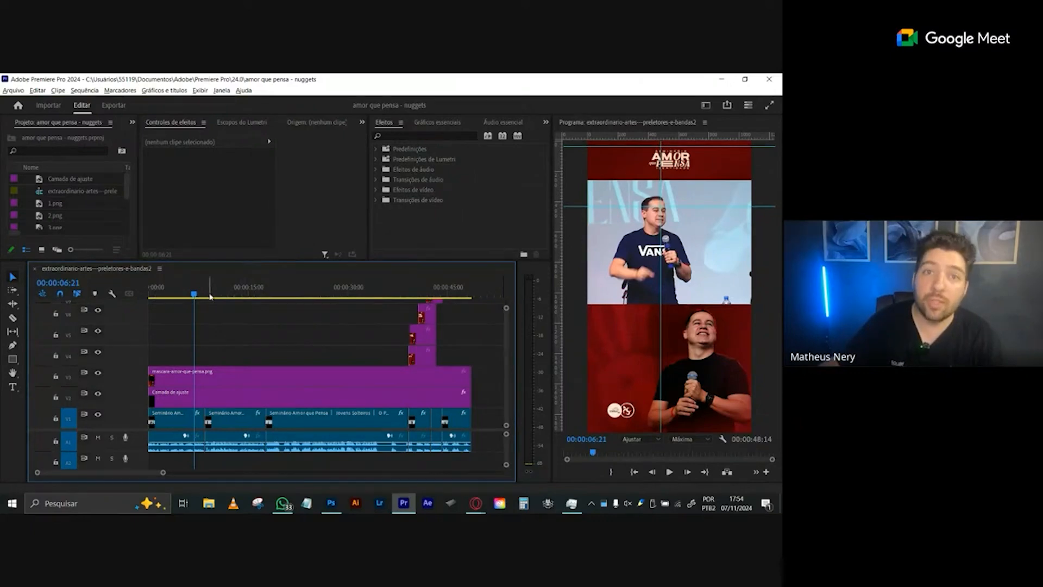
key("space")
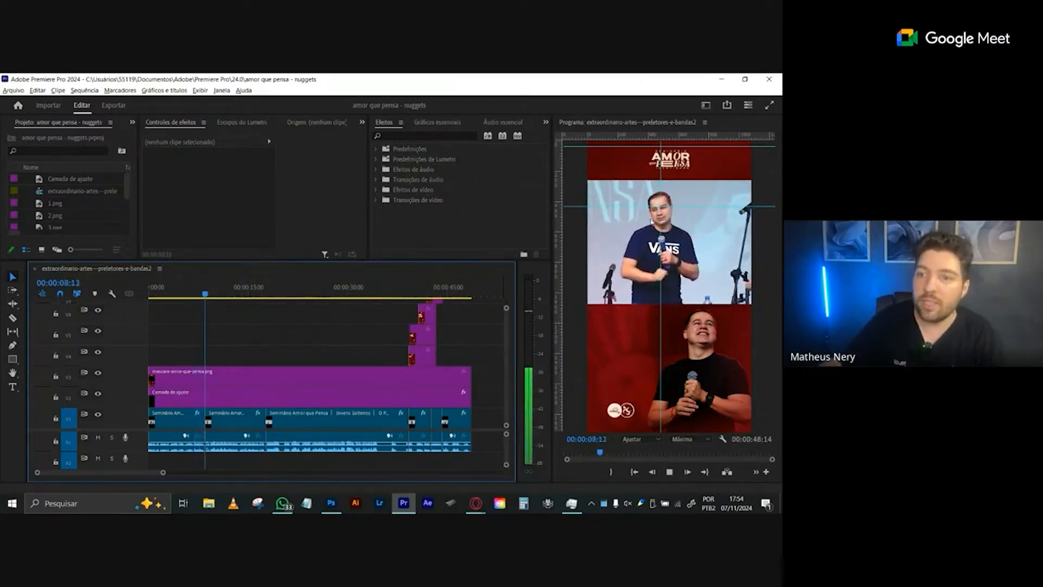
key("space")
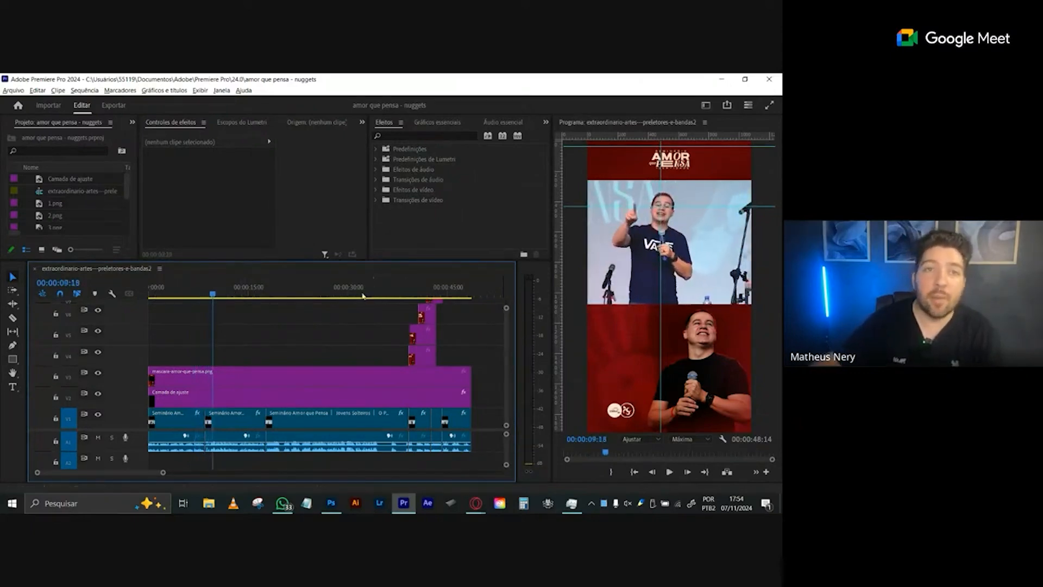
- Select the first speaker clip, and switch the track holding mascara-amor-que-pensa.png off and back on to compare the framing
left_click(175, 417)
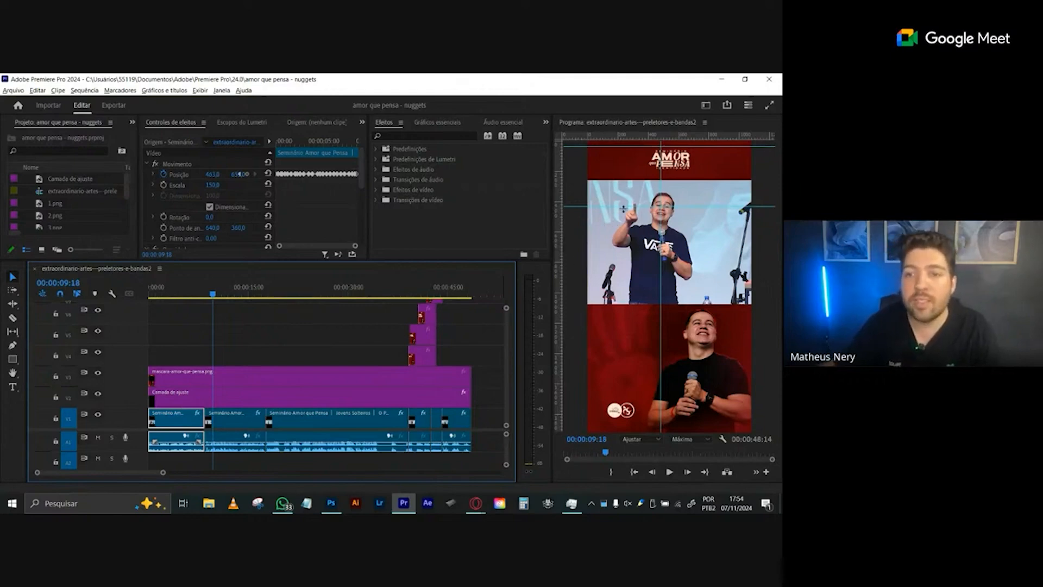
left_click(99, 373)
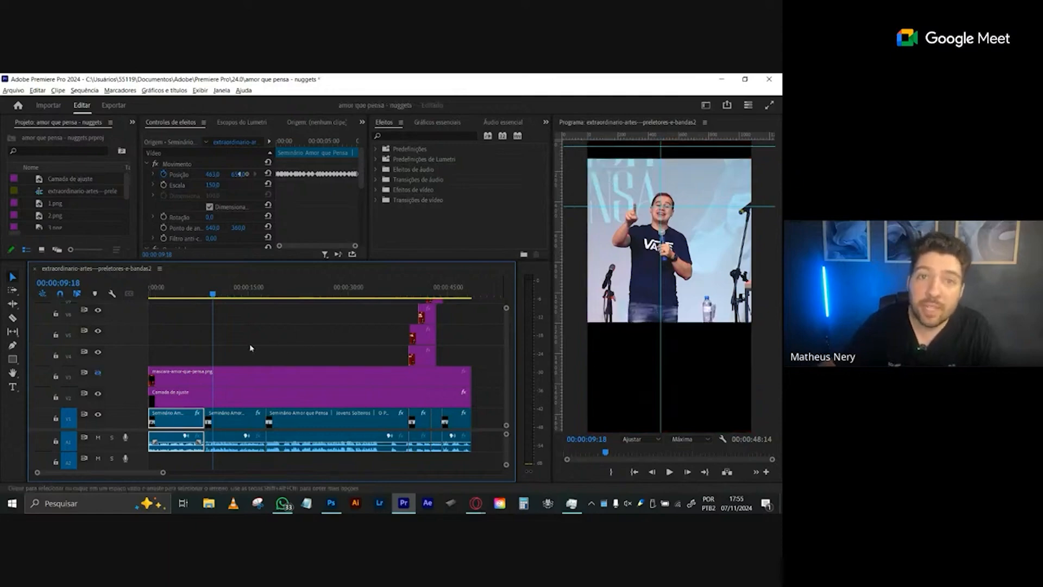
left_click(99, 374)
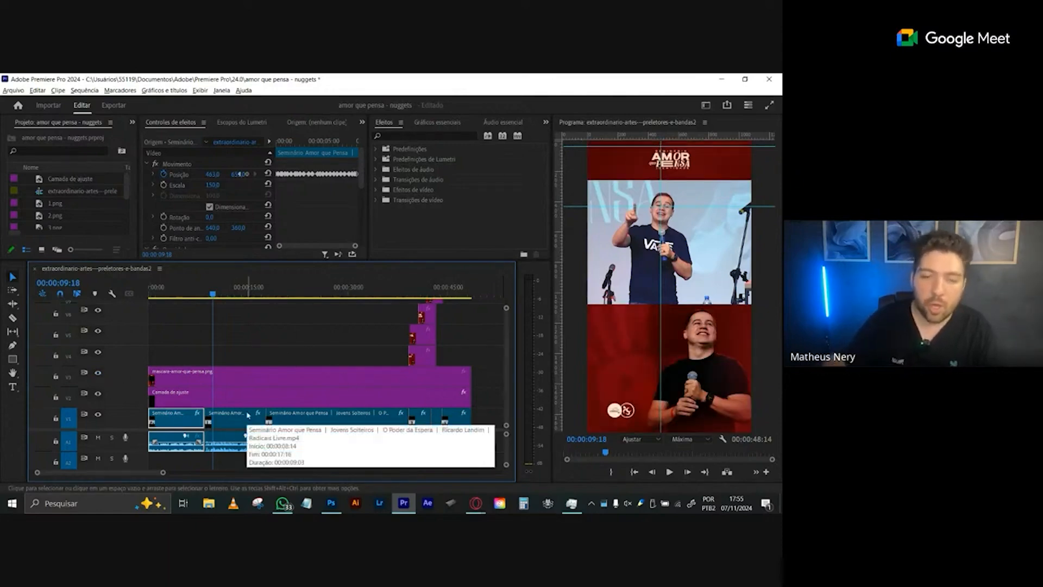
- Switch to the mask document in Photoshop and select the video frame layer, followed by the Agrupar 1 copiar layer
left_click(331, 503)
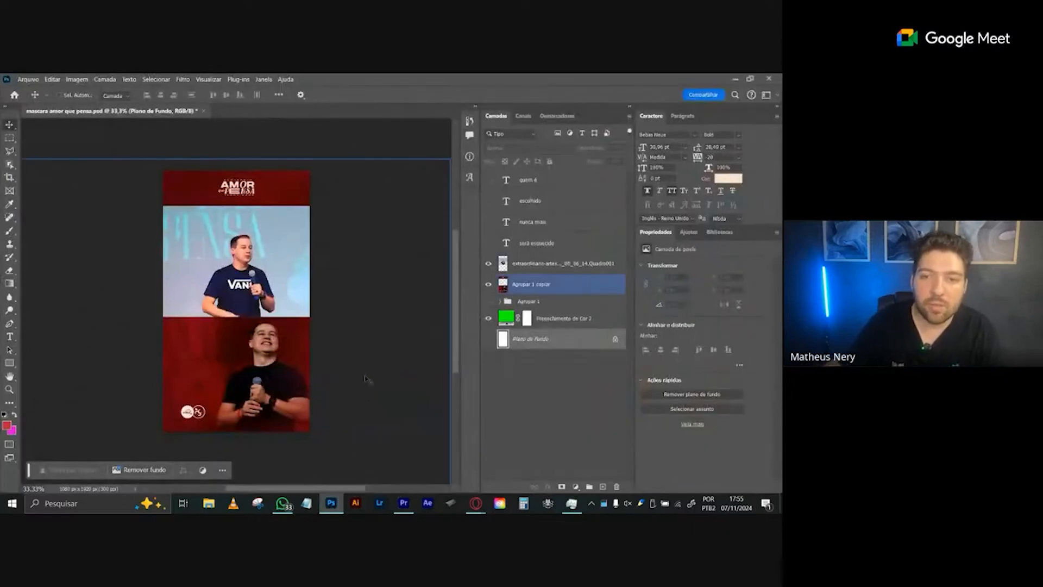
left_click(290, 254)
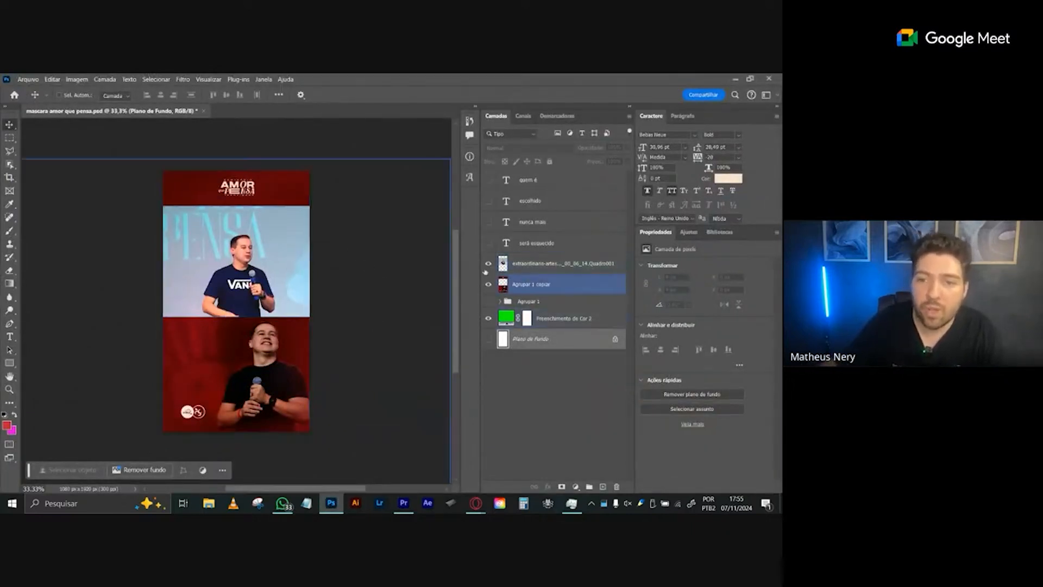
left_click(541, 265)
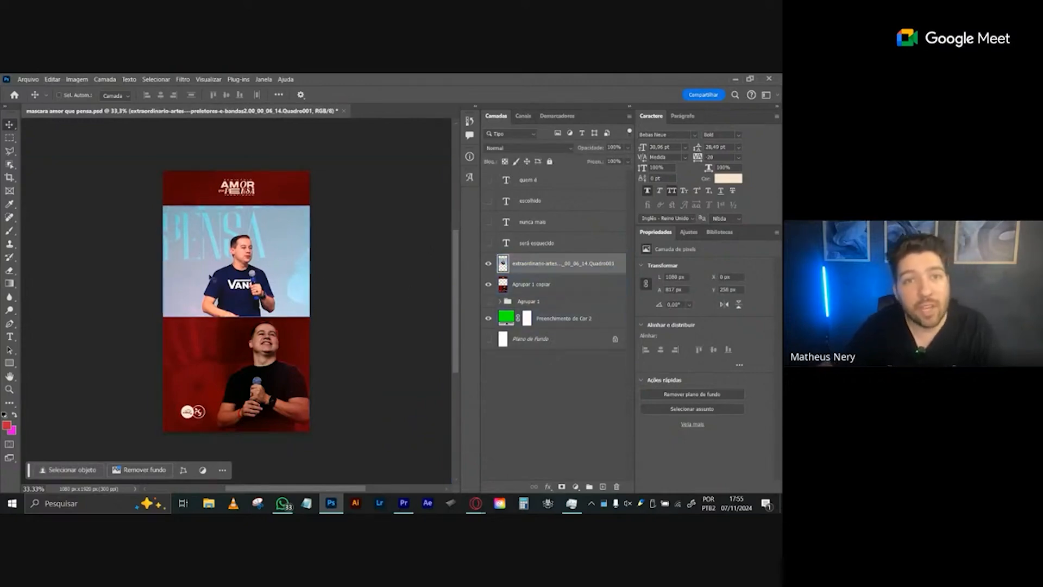
left_click(437, 296, "ctrl")
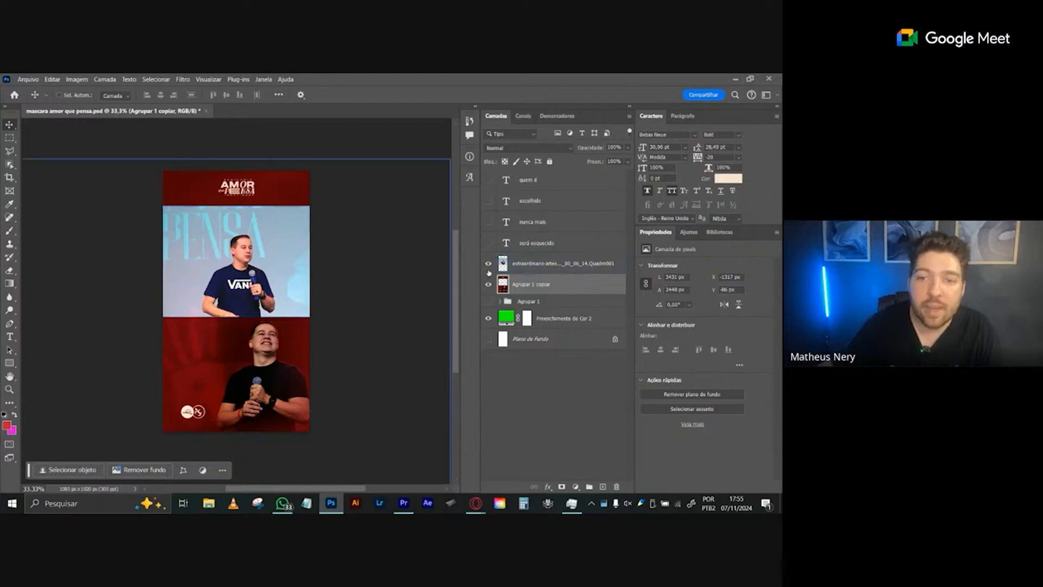
- Hide the video frame layer and the green Preenchimento de Cor 2 layer to expose the mask's cut-out window
left_click(488, 263)
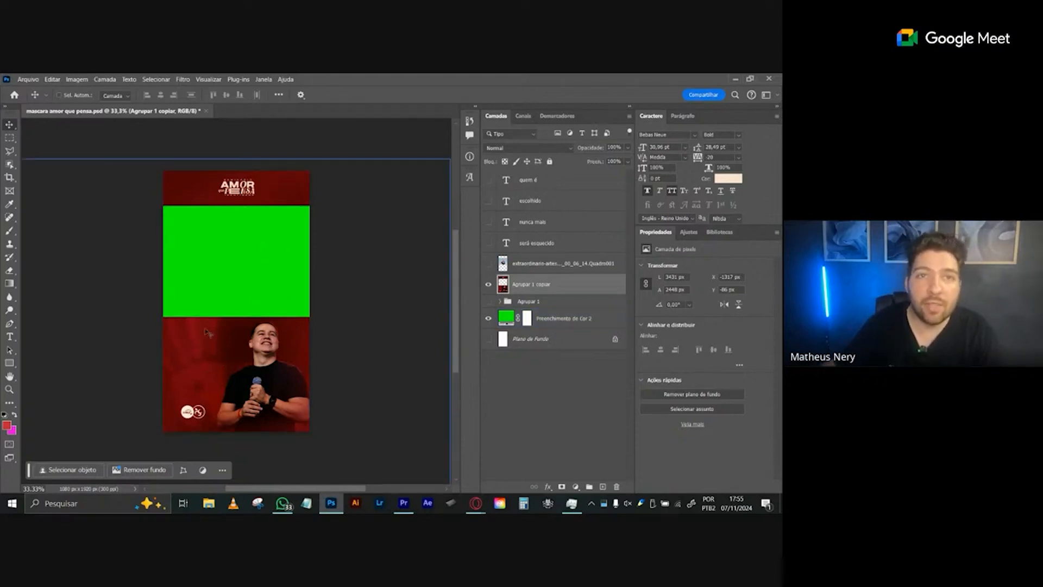
left_click(252, 303)
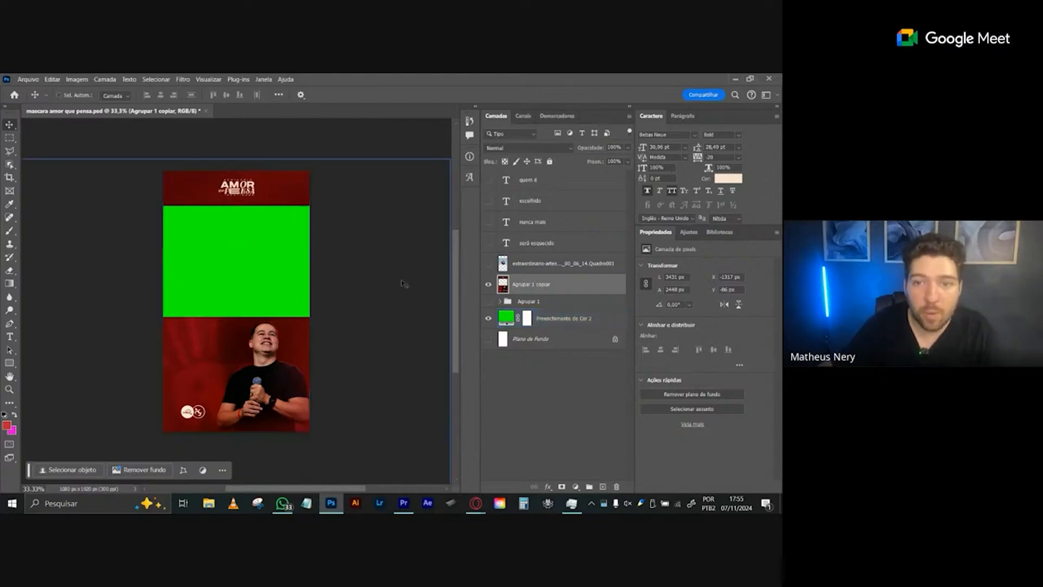
left_click(489, 318)
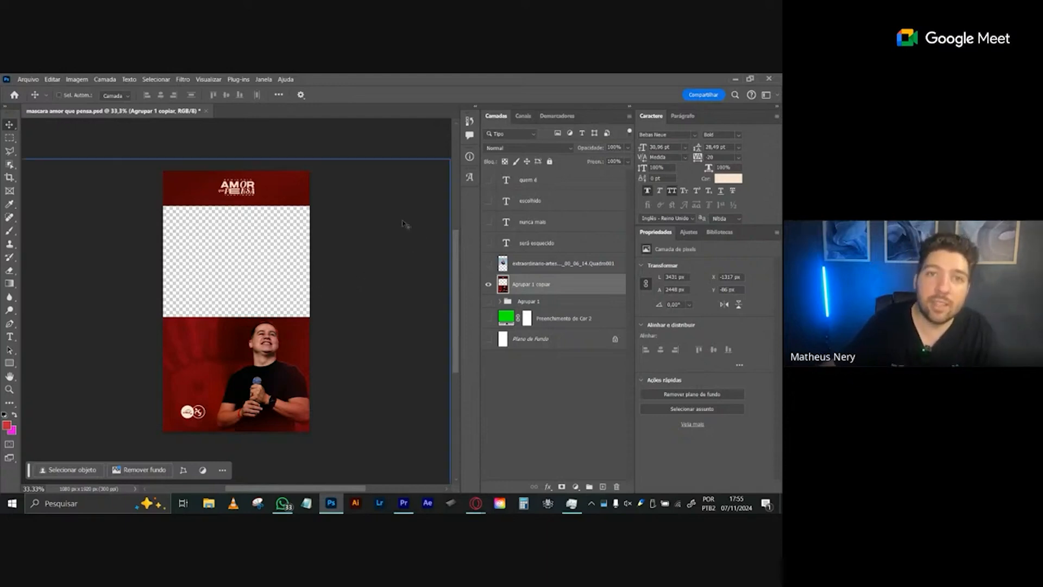
- Show the Agrupar 1 group and toggle the video frame layer to compare the artwork with and without it, leaving it visible
left_click(489, 265)
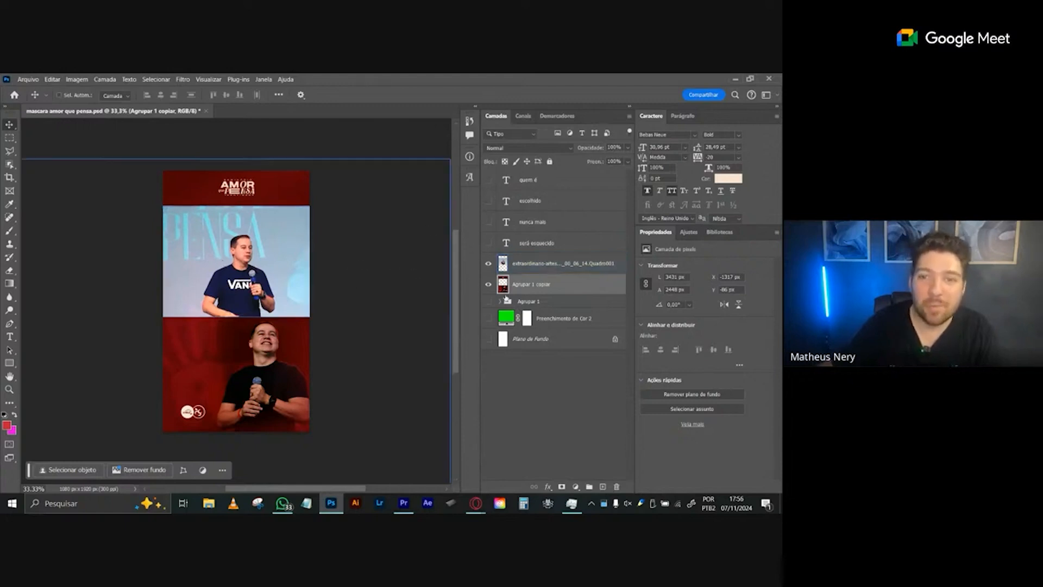
left_click(488, 263)
left_click(488, 302)
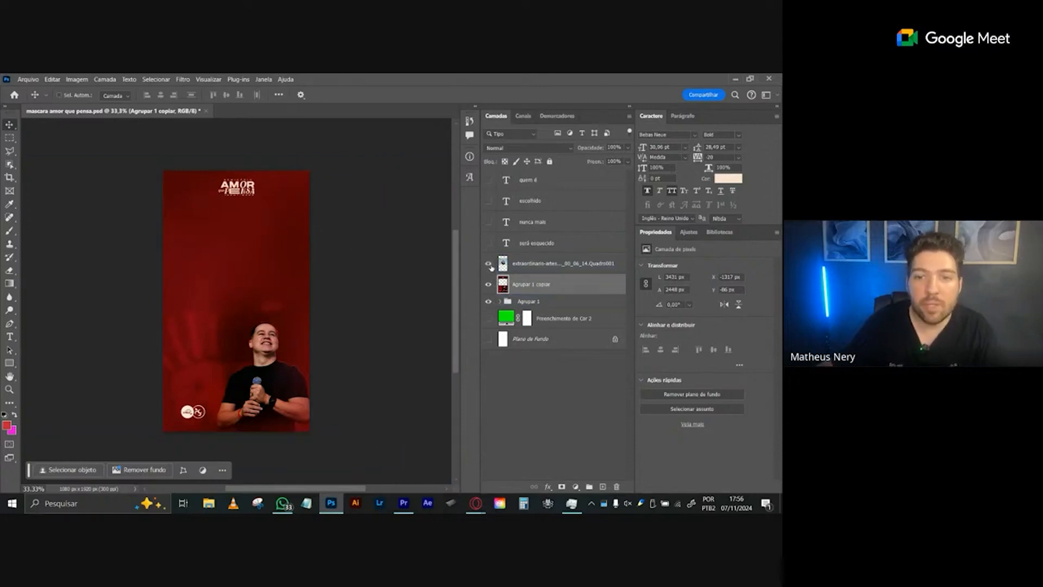
left_click(489, 264)
left_click(489, 264)
left_click(489, 264)
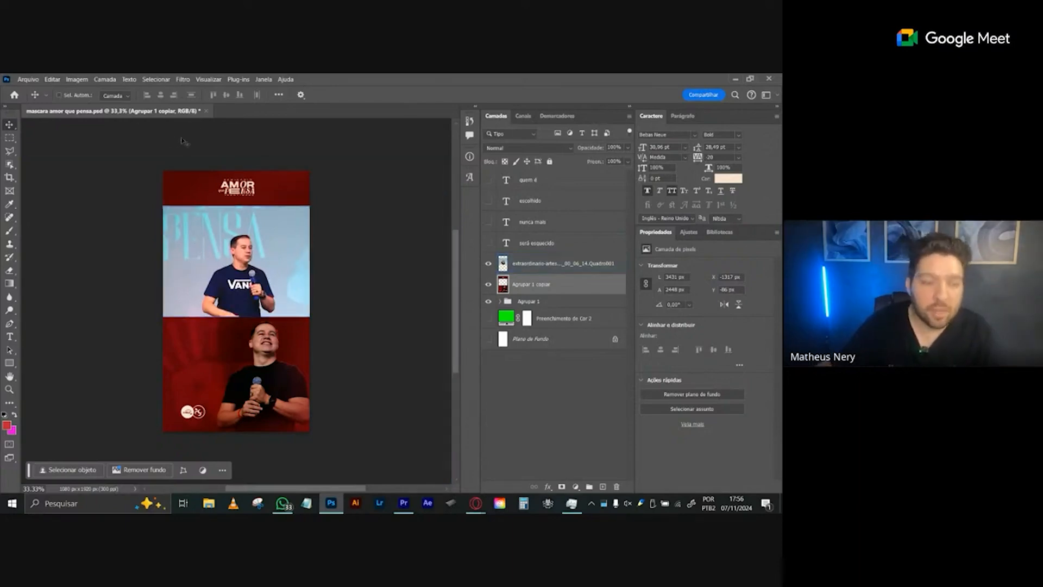
- Display the rulers and place horizontal guides along the upper and lower edges of the video frame
key("ctrl+r")
left_click_drag(234, 123, 247, 210)
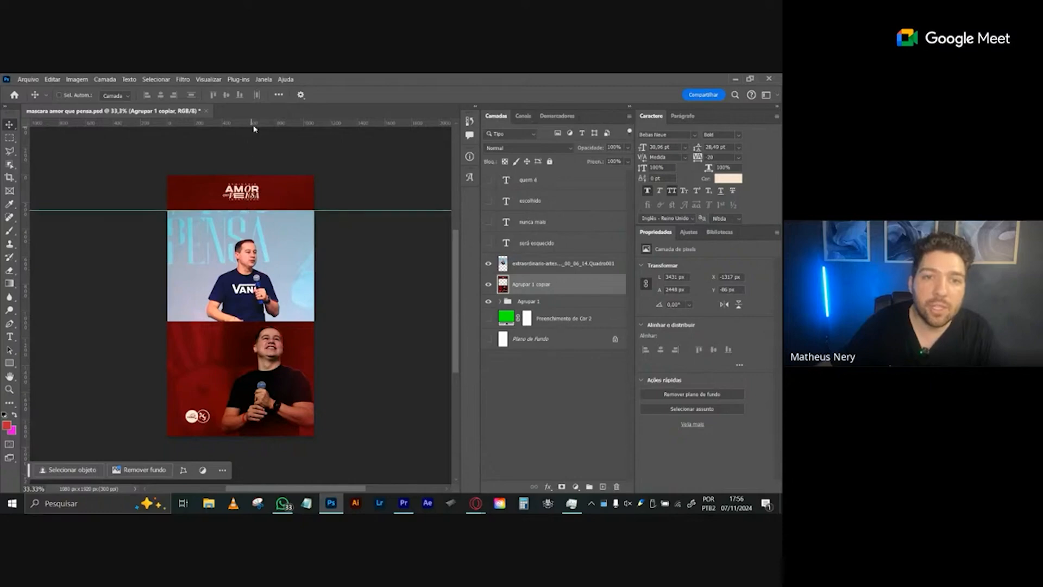
left_click_drag(252, 125, 253, 322)
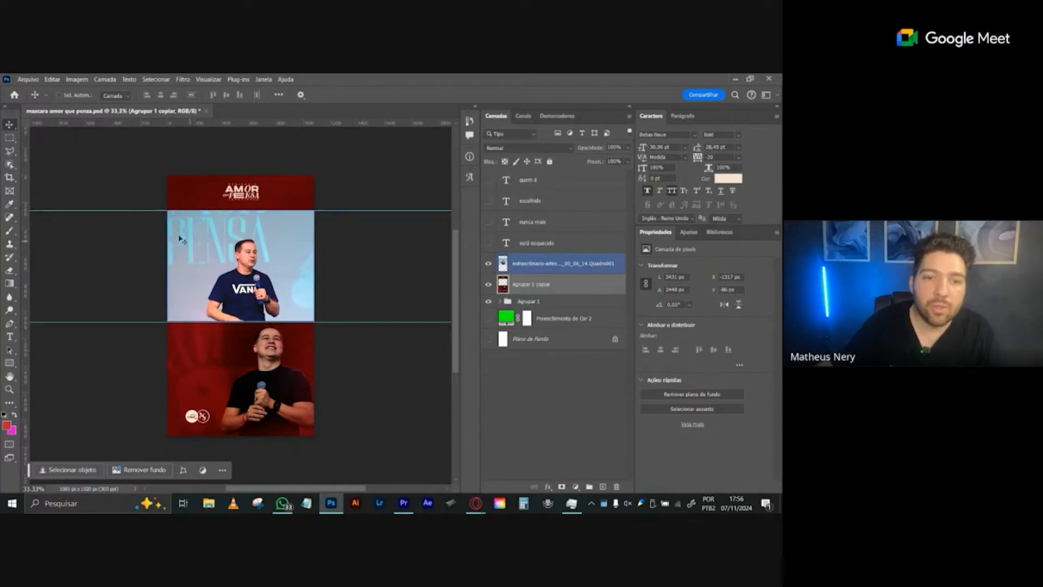
- Add a horizontal guide below the video frame at the lower speaker's chin and a vertical guide near the artboard's right edge
key("z")
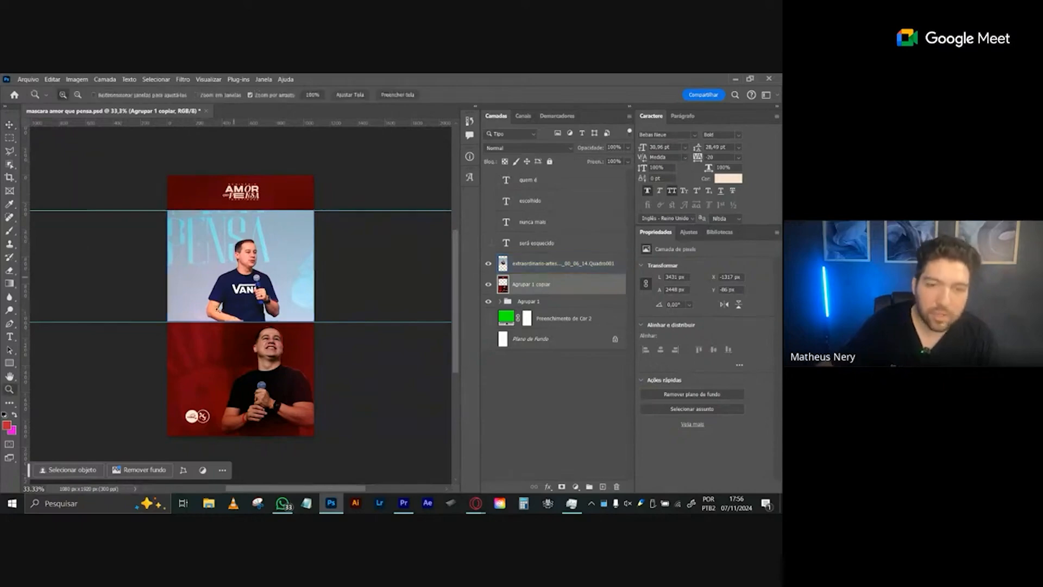
left_click_drag(210, 342, 224, 355)
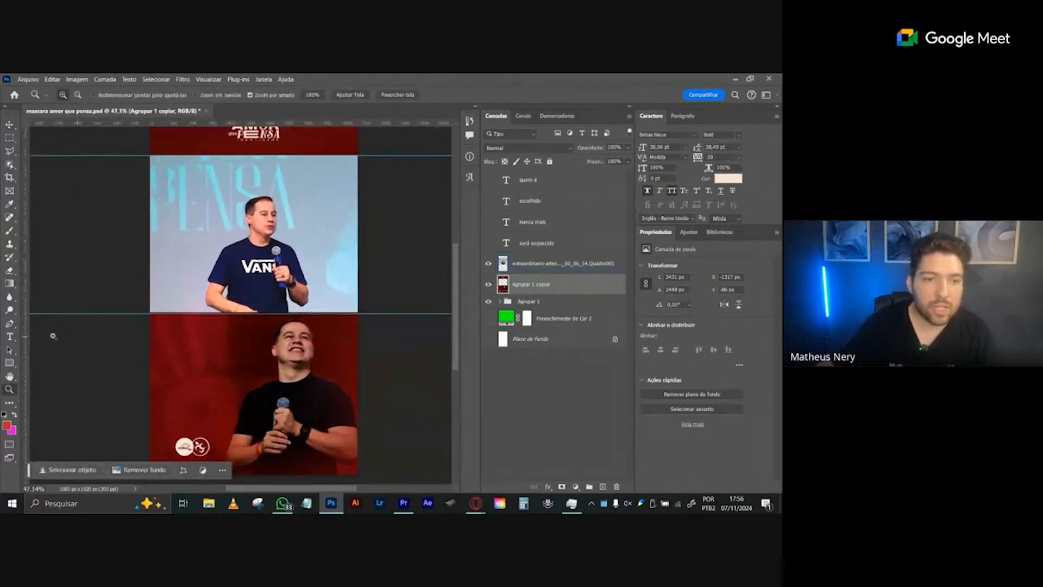
left_click_drag(167, 126, 209, 356)
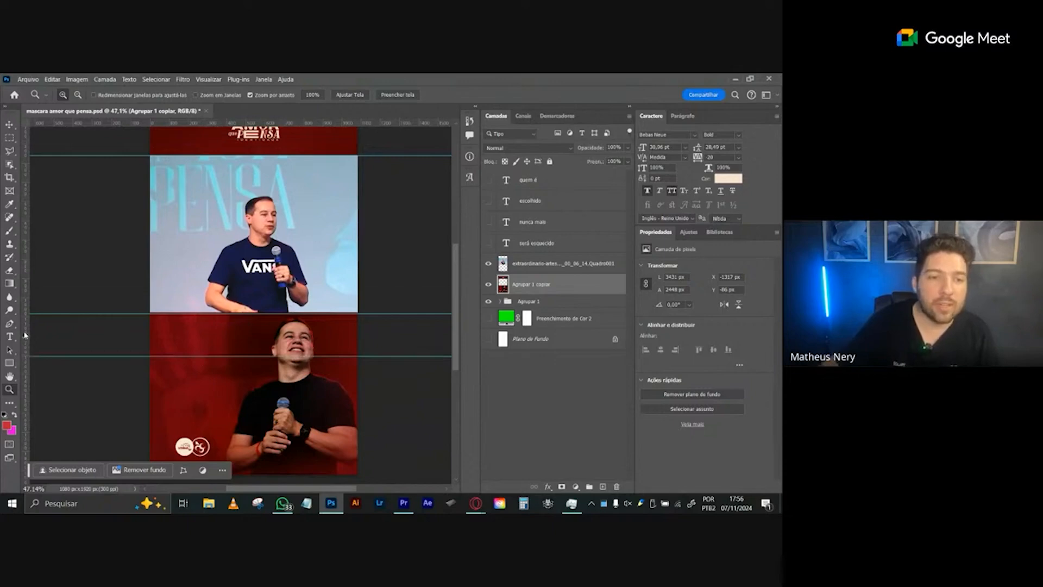
left_click_drag(25, 335, 316, 335)
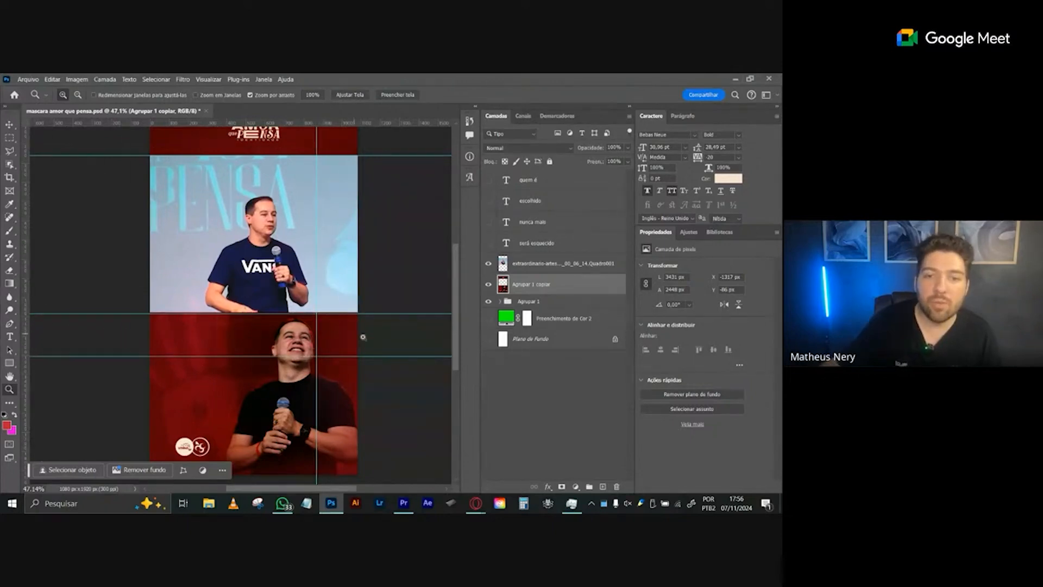
- Create a new empty layer directly above the video frame layer and activate the Brush tool
left_click(511, 265)
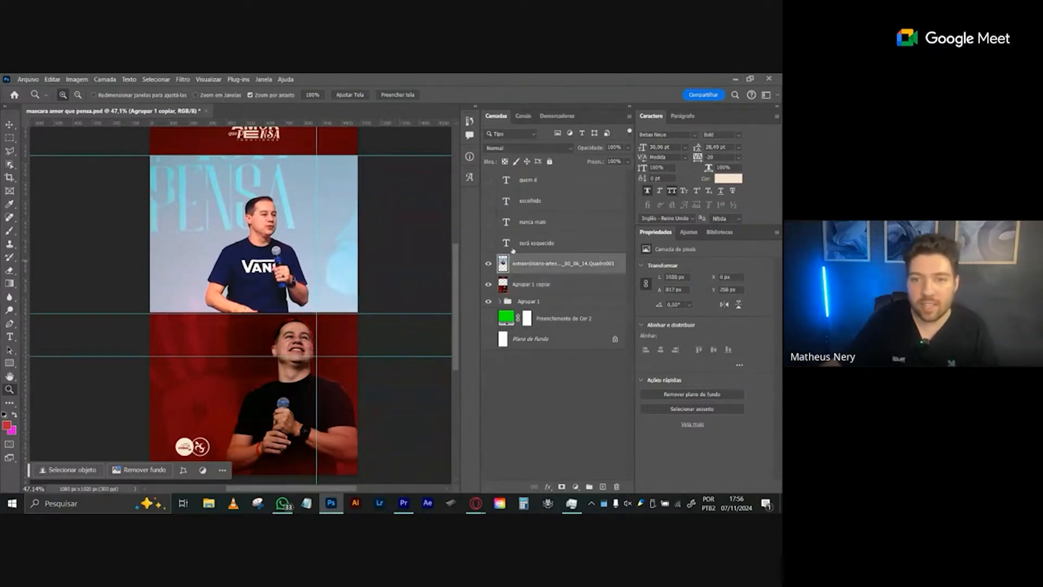
key("ctrl+shift+alt+n")
key("b")
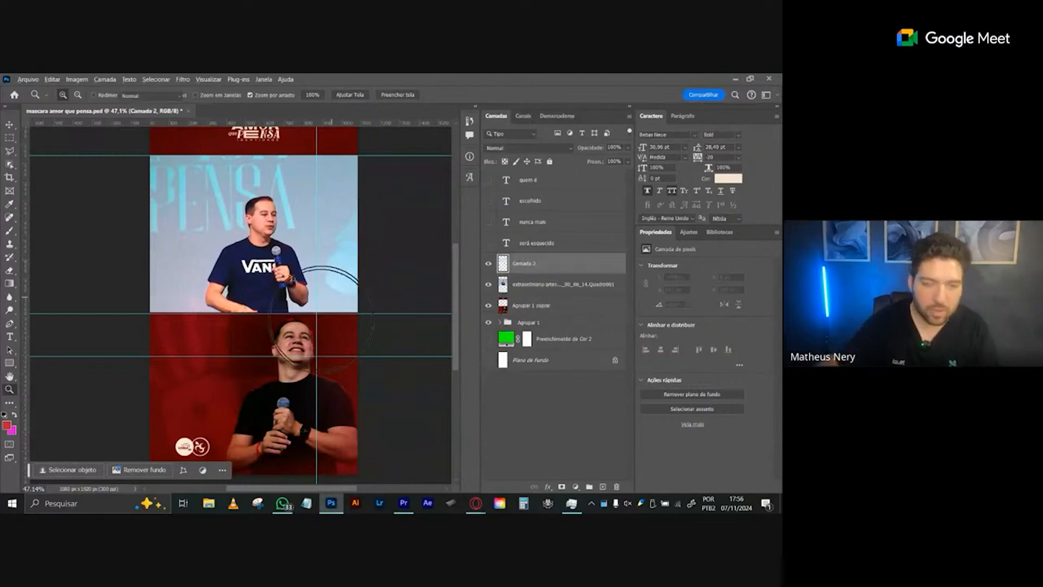
- Hide the video frame layer and the Agrupar 1 group, and show the green Preenchimento de Cor 2 fill
left_click(488, 285)
left_click(493, 339)
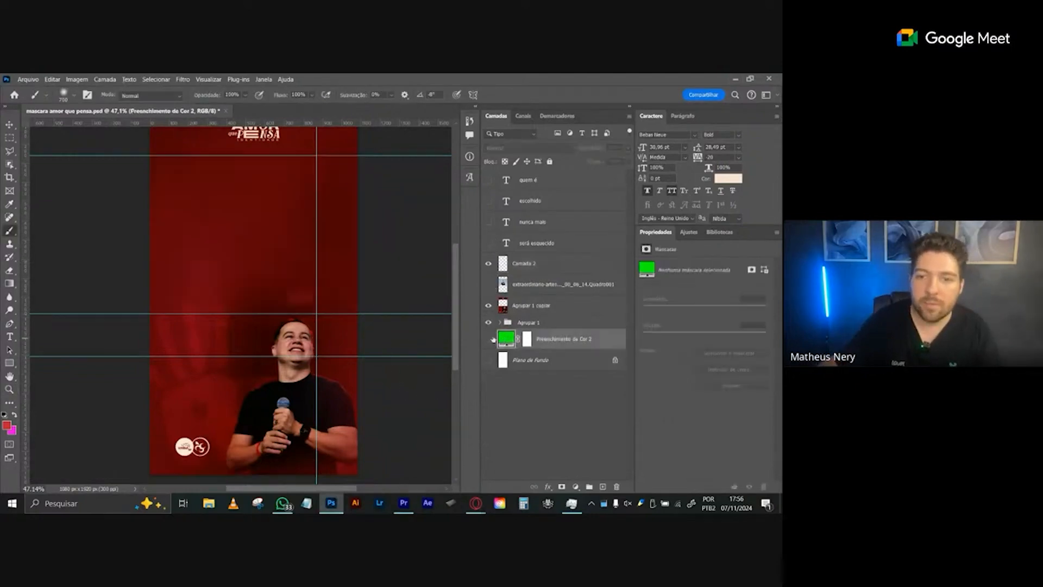
left_click(488, 322)
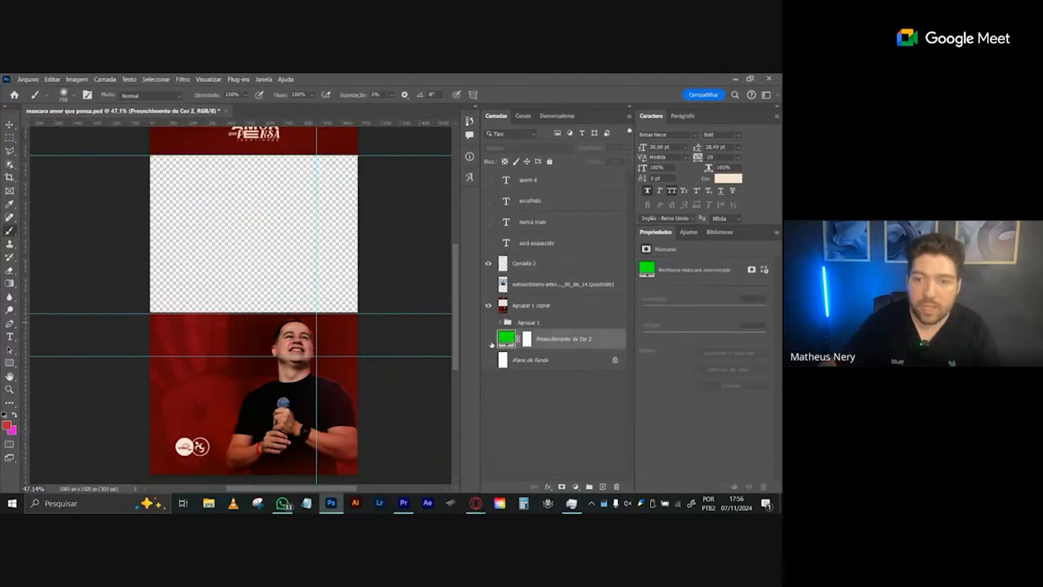
left_click(490, 340)
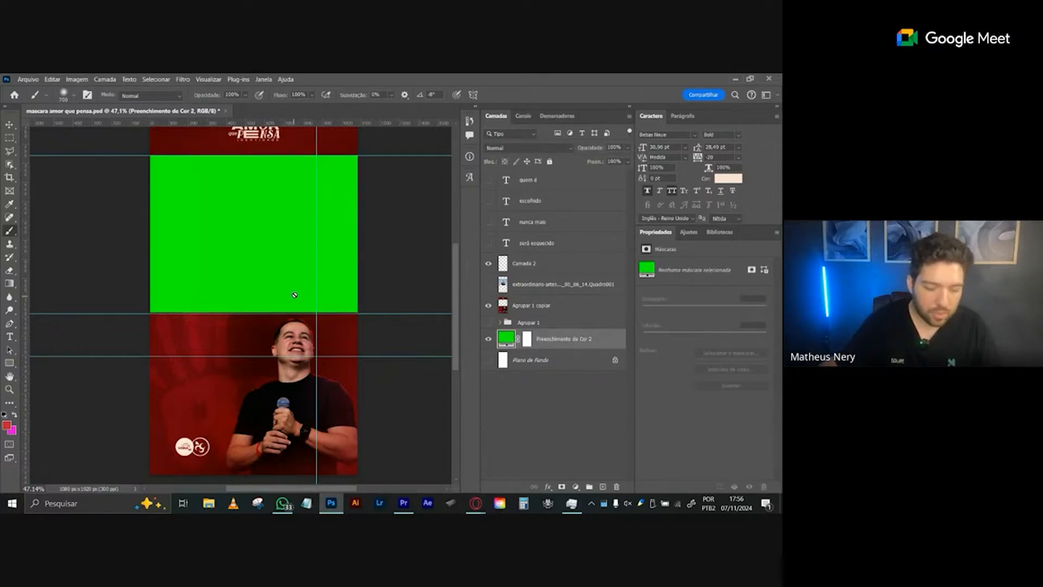
- Sample the fill's green and paint a column of five 100 px dots on the new layer, right of the vertical guide
left_click(270, 263, "alt")
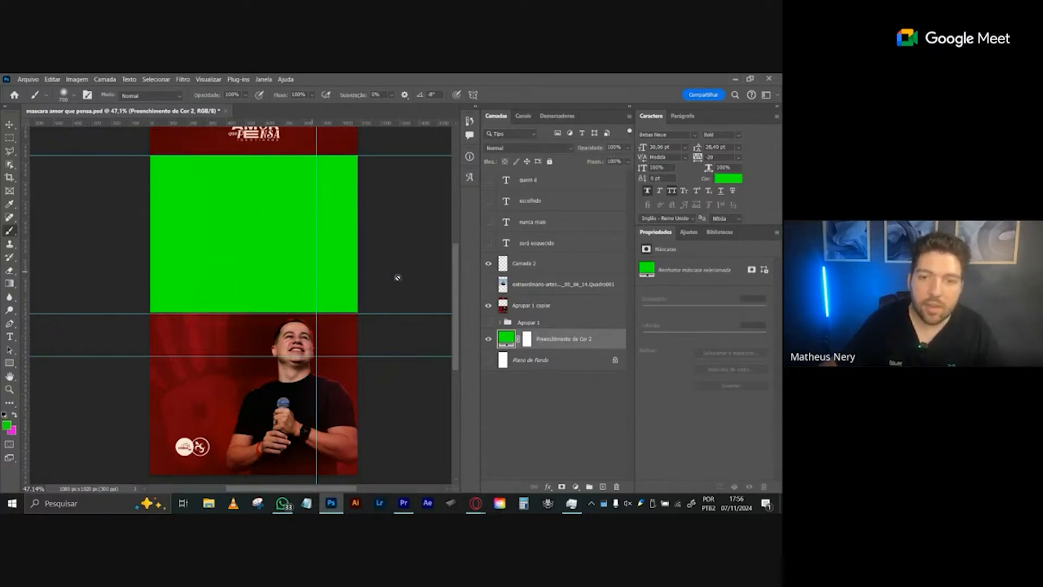
left_click(512, 272)
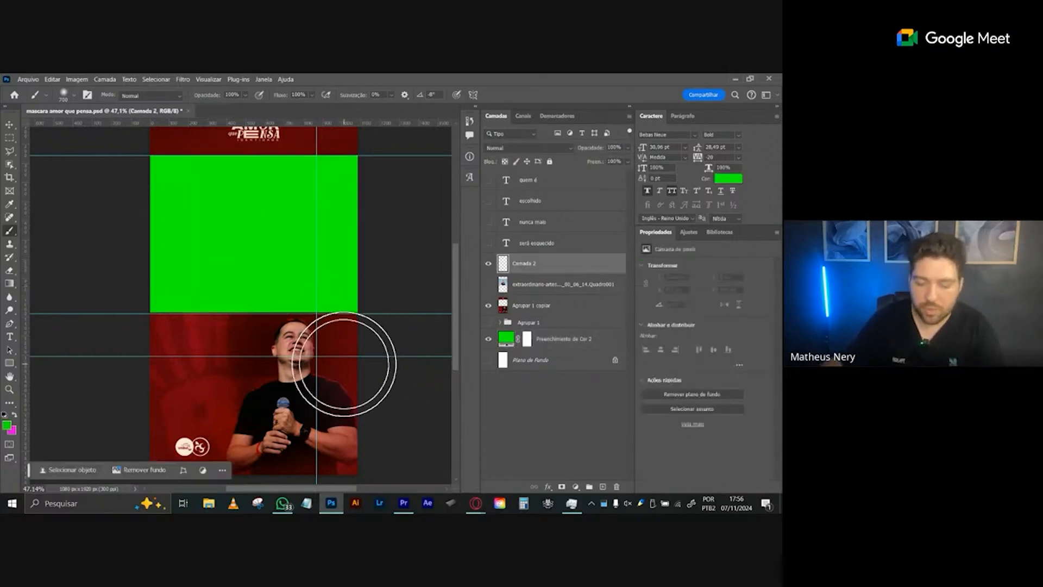
key("bracketleft")
key("bracketleft")
key("bracketleft")
key("bracketleft")
key("bracketleft")
key("bracketleft")
key("bracketleft")
left_click(338, 341)
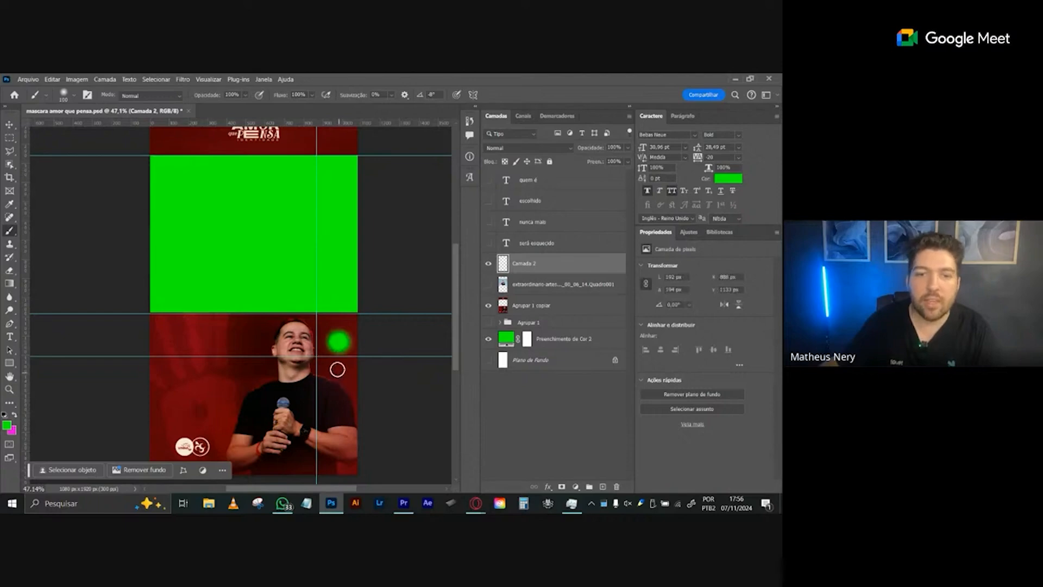
left_click(339, 369)
left_click(337, 397)
left_click(336, 421)
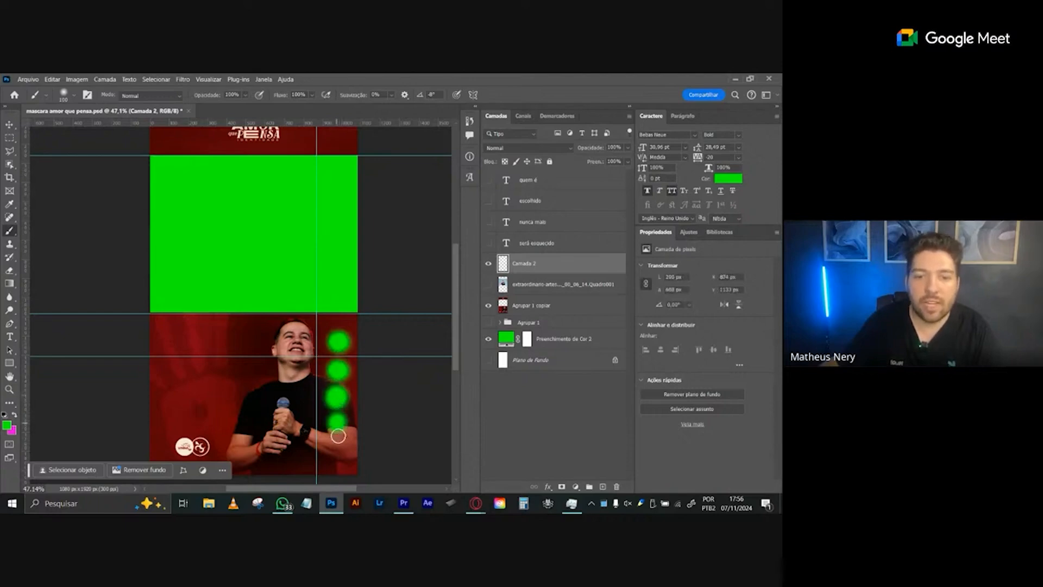
left_click(337, 450)
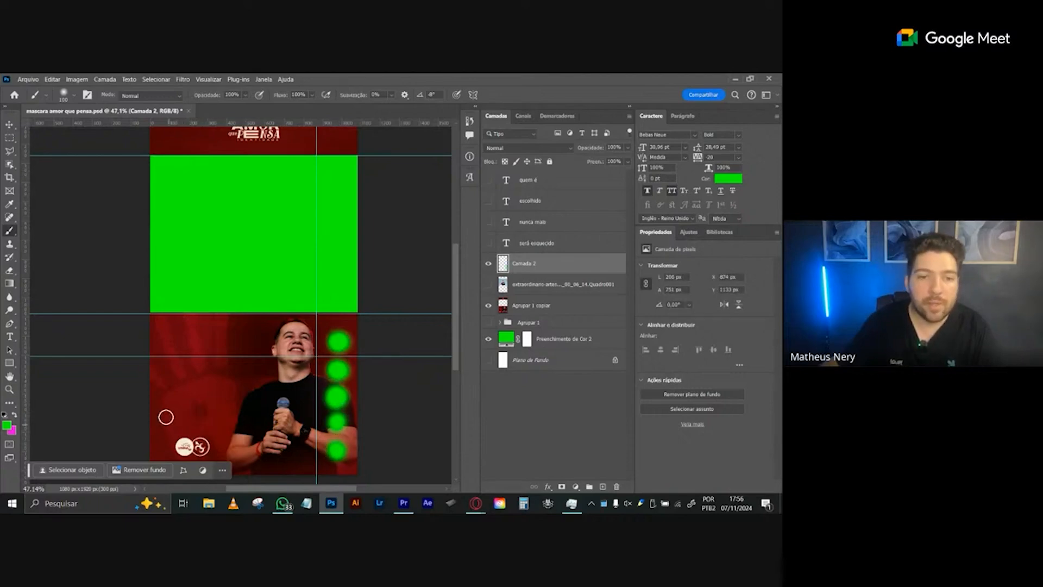
- Paint two rough green box outlines over the lower photo, one around the logos and one just below the video window
mouse_move(163, 405)
left_mouse_down()
mouse_move(169, 442)
mouse_move(245, 466)
mouse_move(291, 463)
mouse_move(295, 415)
mouse_move(211, 413)
mouse_move(176, 425)
mouse_move(261, 424)
mouse_move(202, 445)
mouse_move(282, 449)
left_mouse_up()
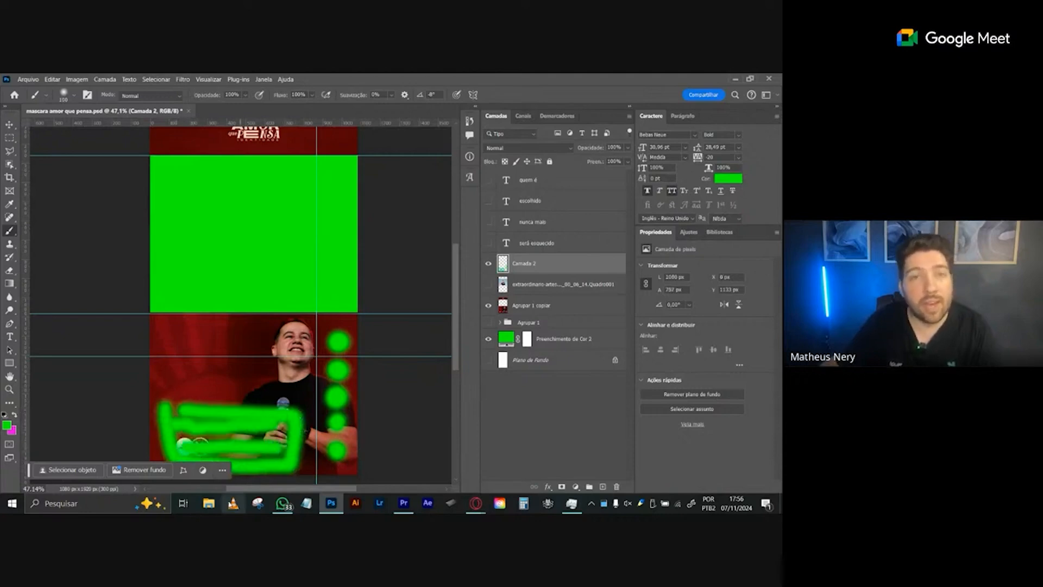
mouse_move(157, 320)
left_mouse_down()
mouse_move(168, 384)
mouse_move(299, 372)
mouse_move(308, 325)
mouse_move(158, 323)
left_mouse_up()
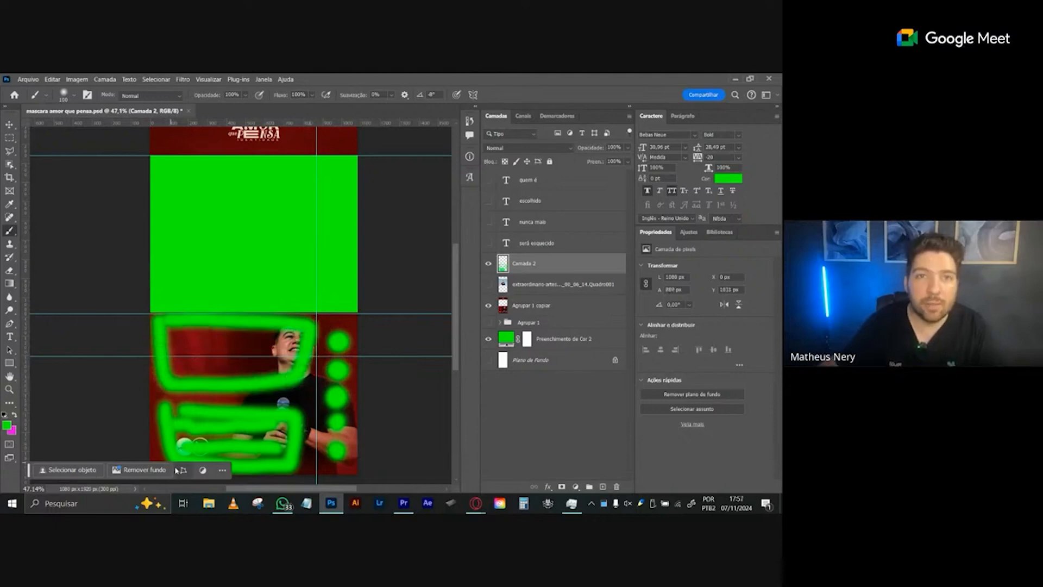
- Hide the green Preenchimento de Cor 2 fill and the painted Camada 2 layer so the mask's video window is transparent
left_click(487, 339)
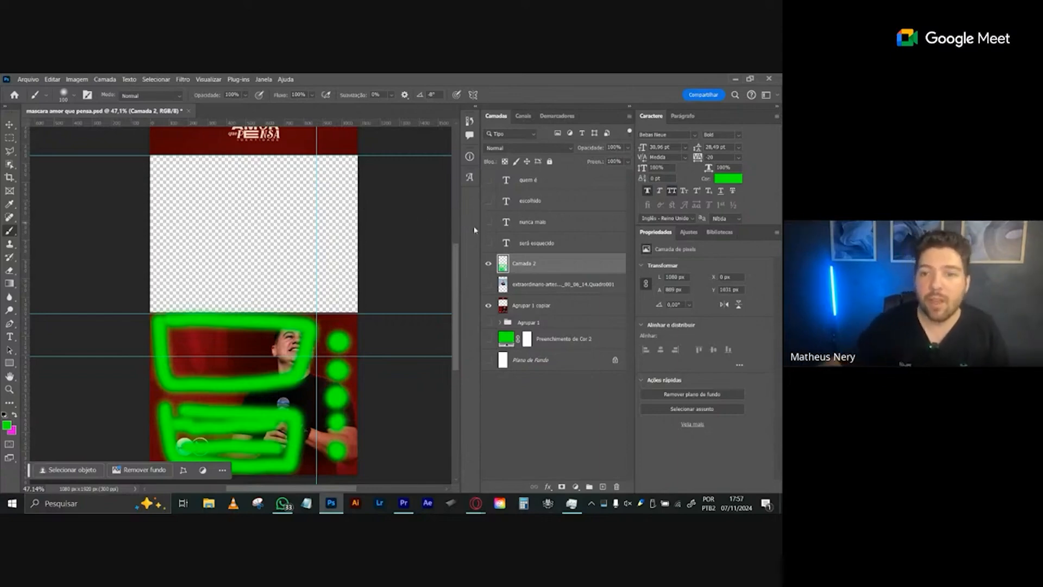
left_click(488, 265)
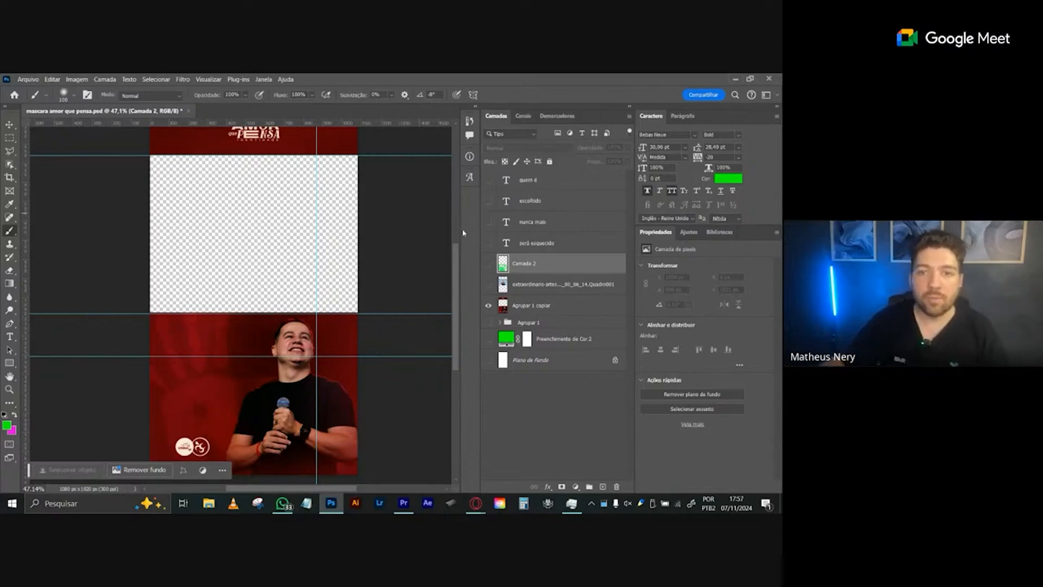
key("ctrl+space")
left_click_drag(277, 247, 293, 271)
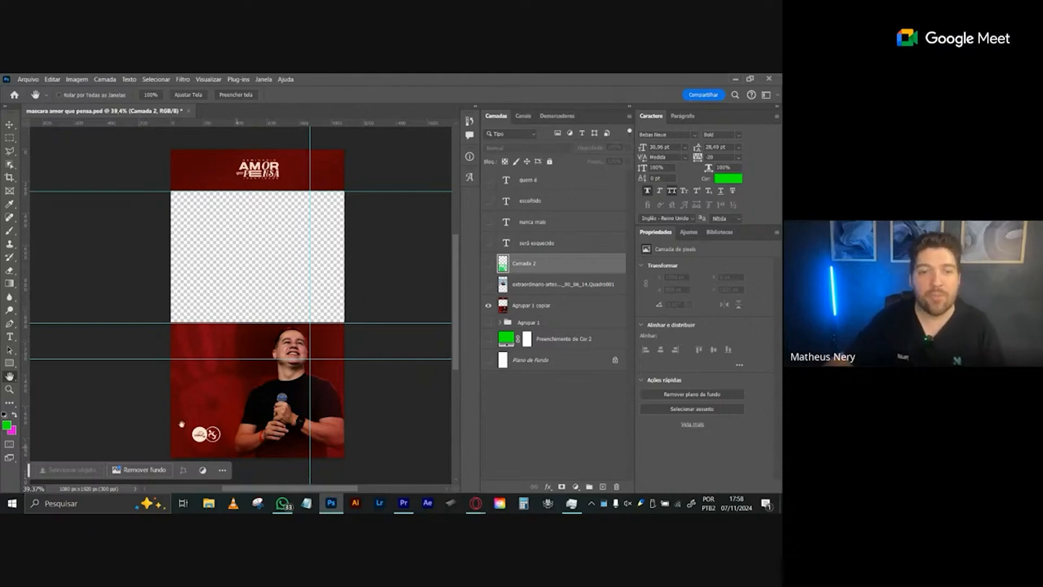
- Switch to Premiere Pro and hide the video tracks holding the adjustment layer and mascara-amor-que-pensa.png
left_click(403, 502)
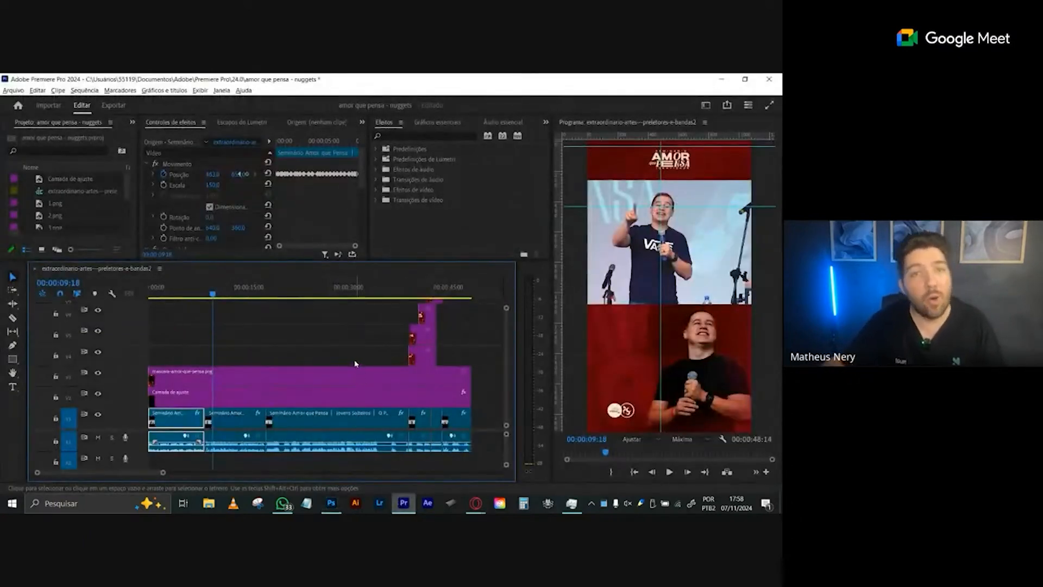
left_click(98, 393)
left_click(98, 372)
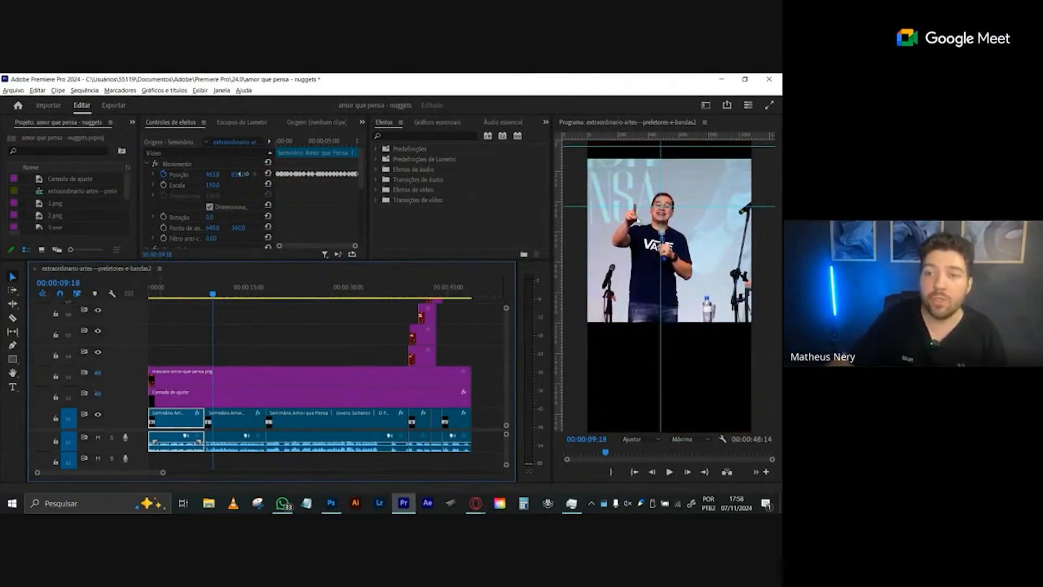
- Try to clear the first video clip's position keyframes and reduce its scale, then undo both changes
left_click(167, 288)
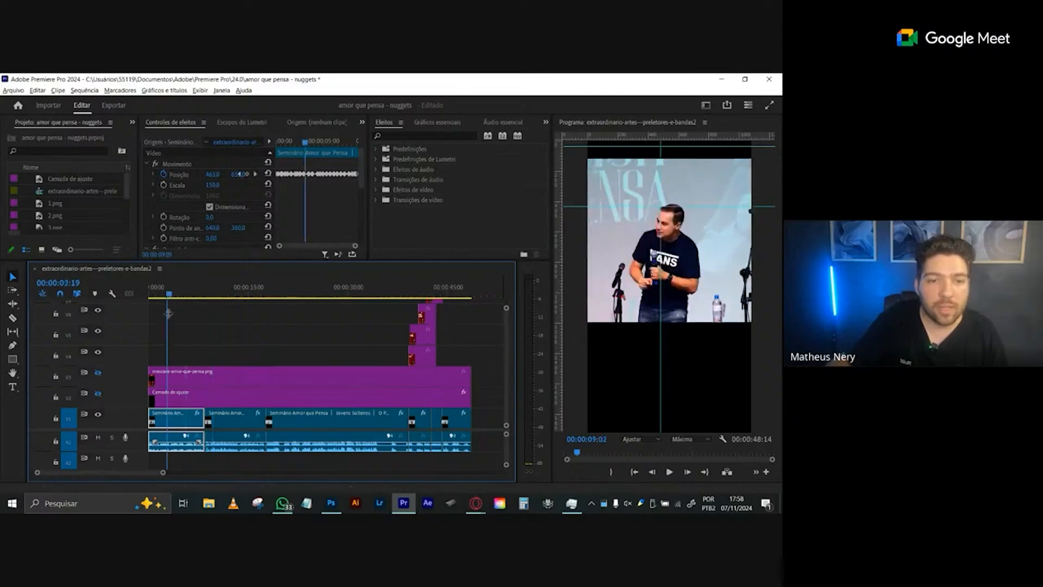
left_click(172, 422)
left_click(194, 164)
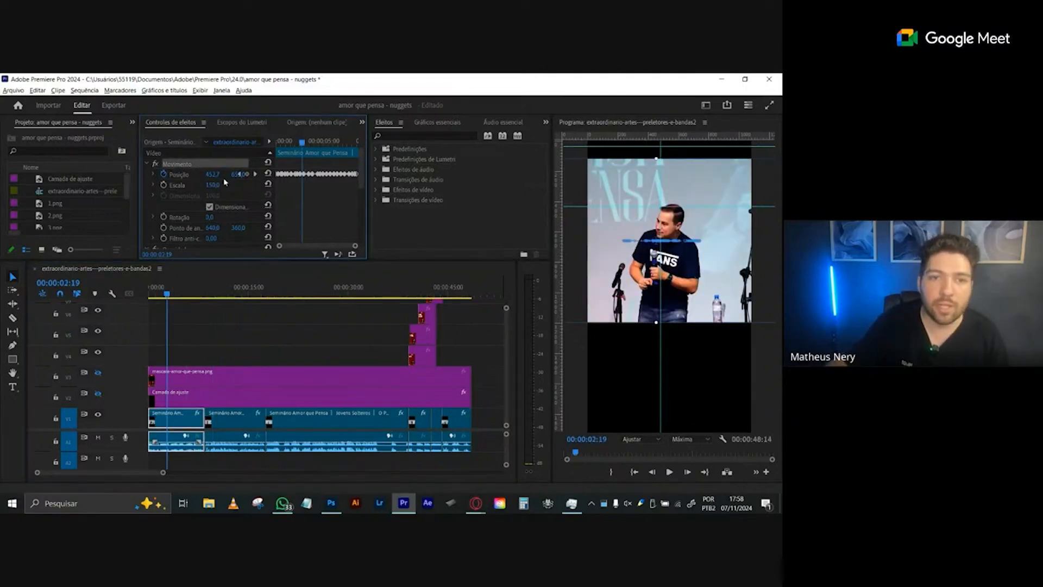
left_click(164, 174)
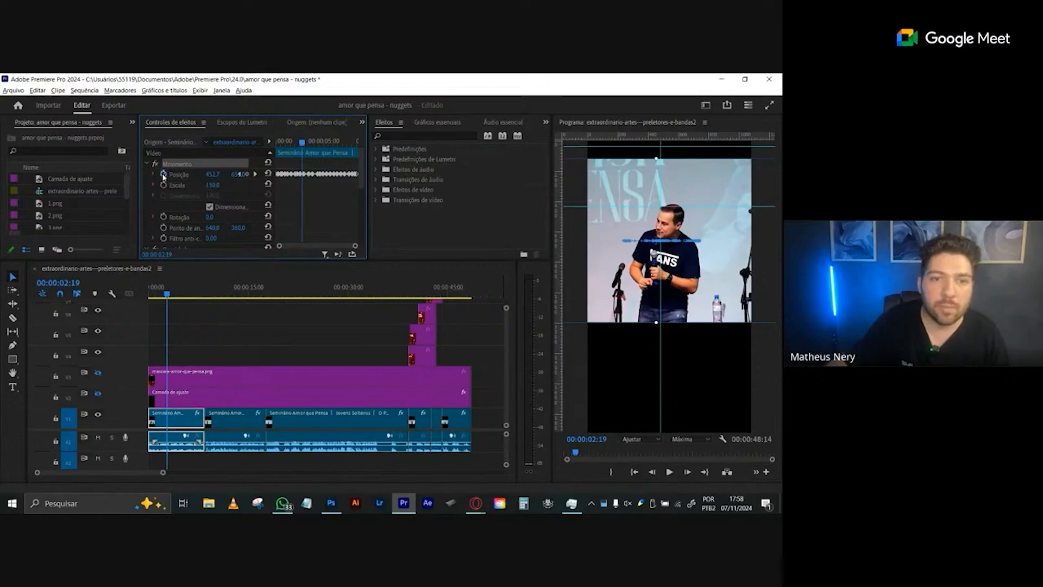
left_click(421, 301)
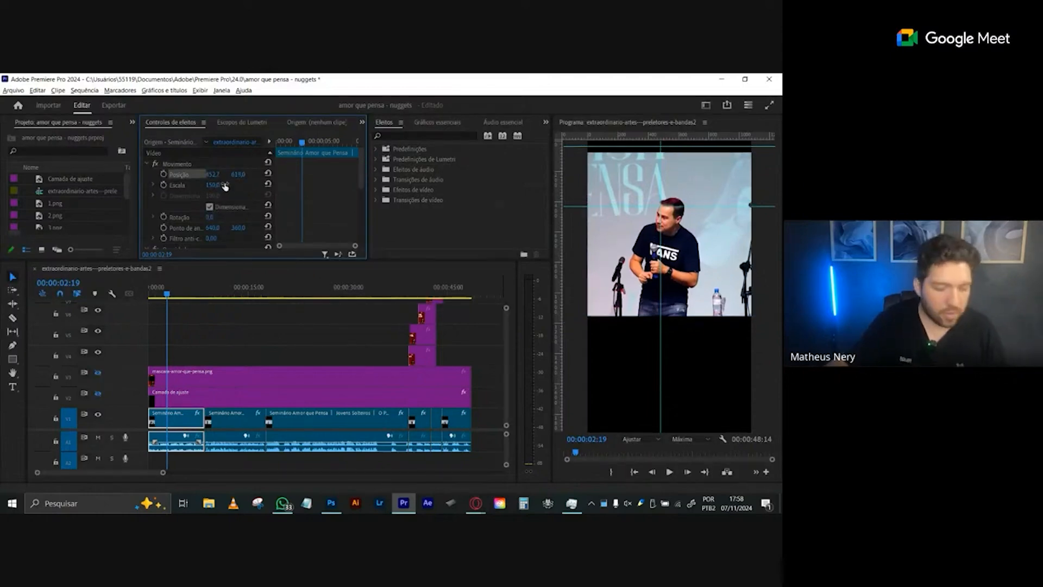
left_click_drag(213, 185, 175, 197)
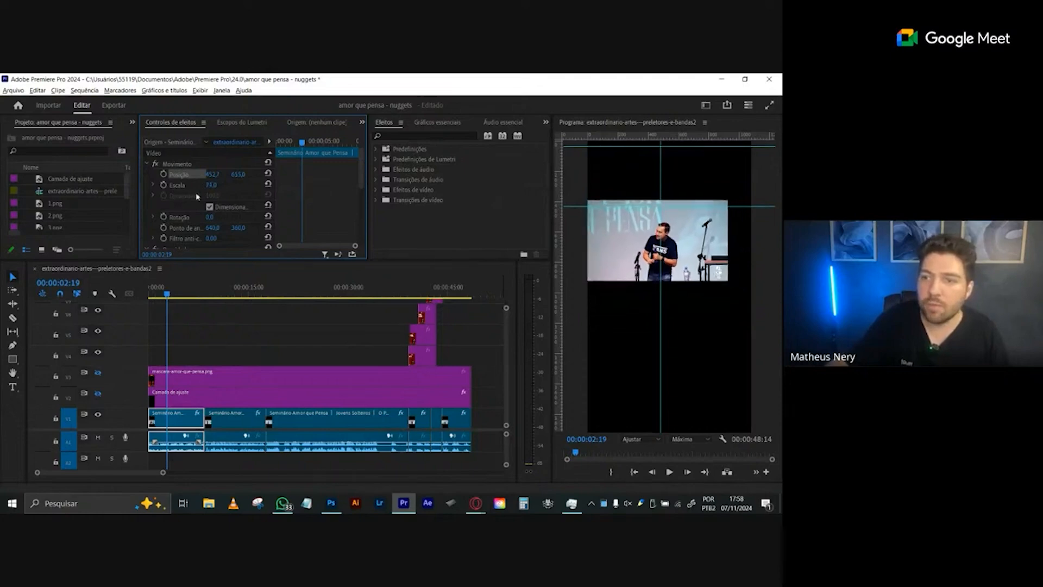
key("ctrl+z")
key("ctrl+z")
- Copy the first video clip and paste it at 00:00:57:04, in the empty area after the edited sequence
left_click(182, 426)
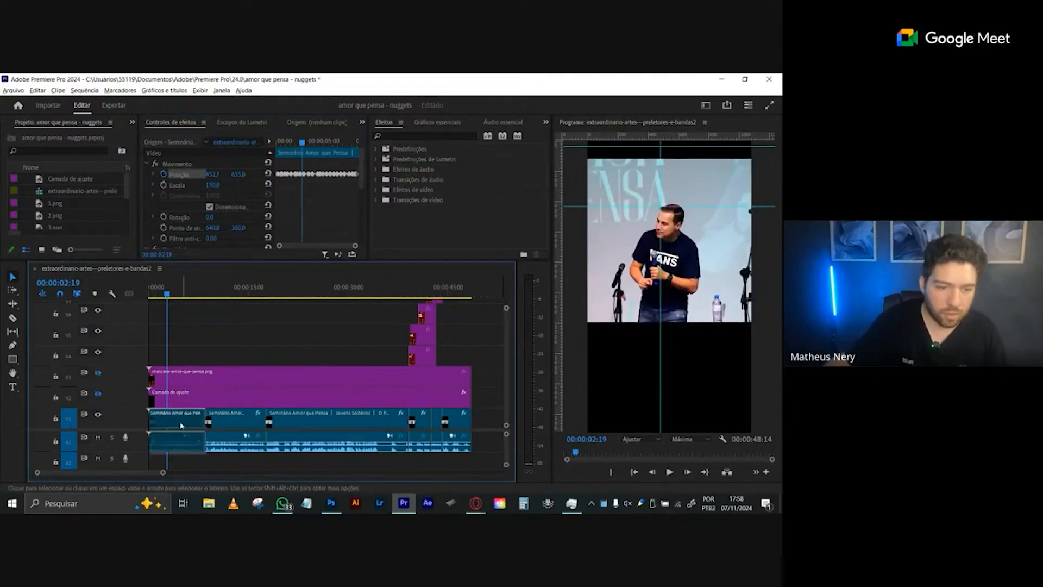
key("End")
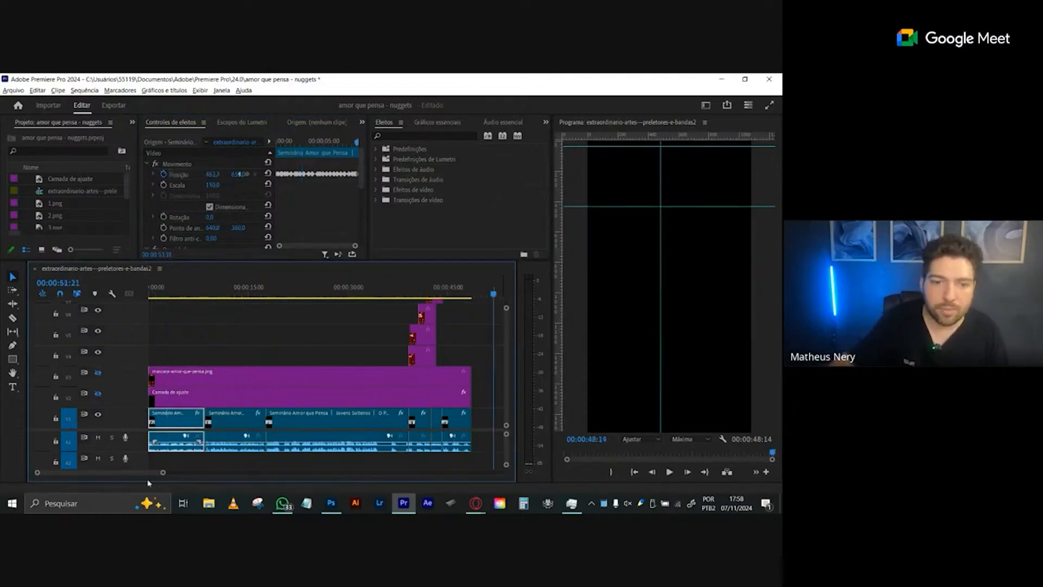
left_click_drag(161, 474, 179, 473)
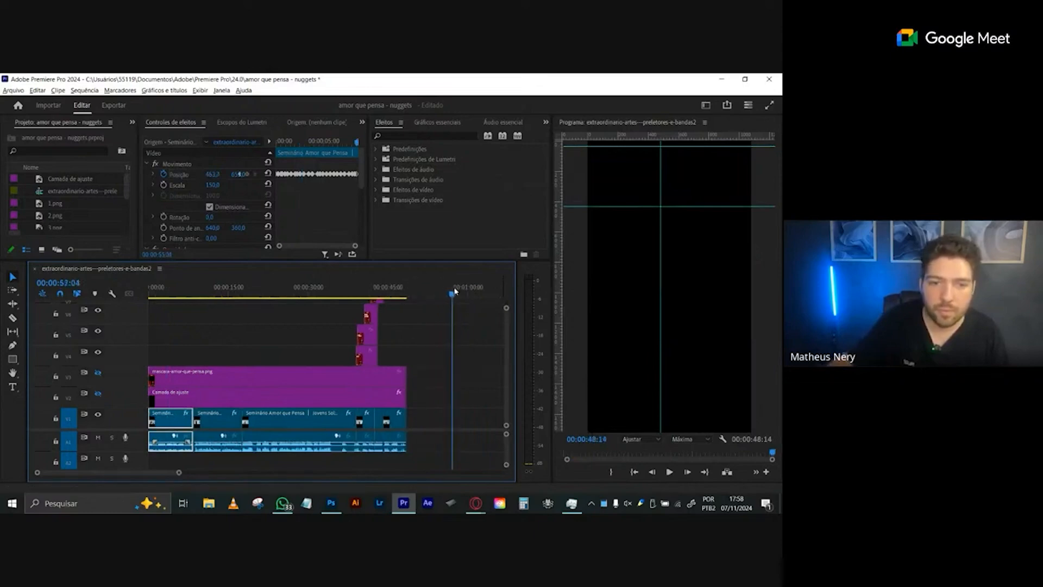
key("ctrl+v")
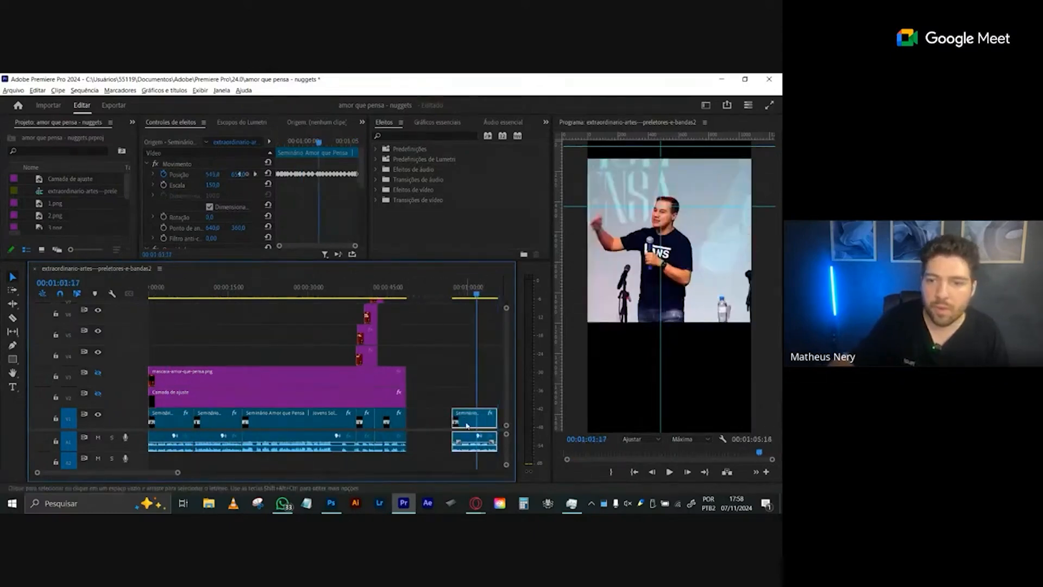
- Remove the pasted clip's position keyframes and reduce its scale to about 82
left_click(164, 175)
left_click(417, 301)
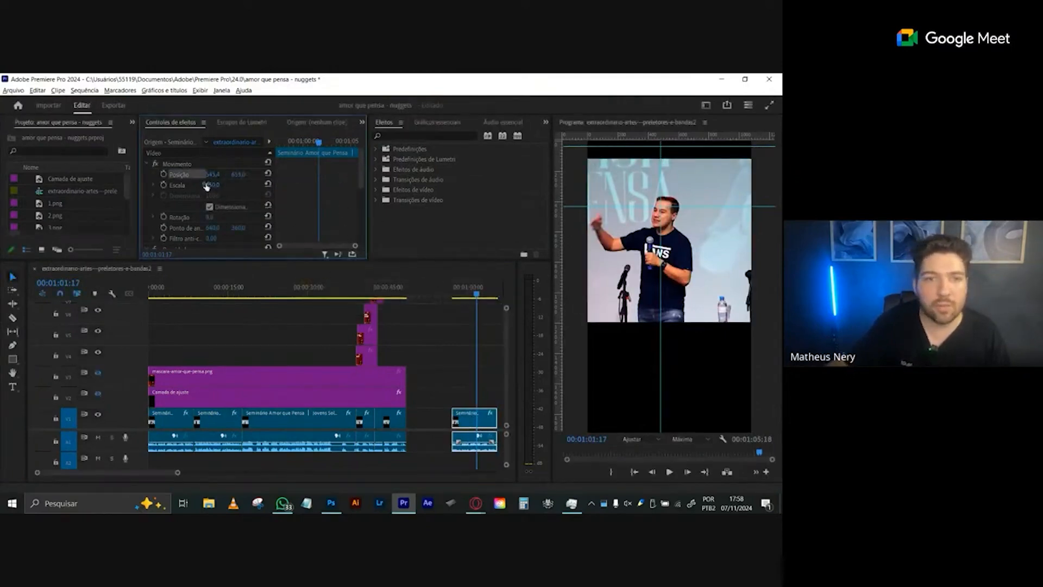
left_click_drag(211, 184, 193, 185)
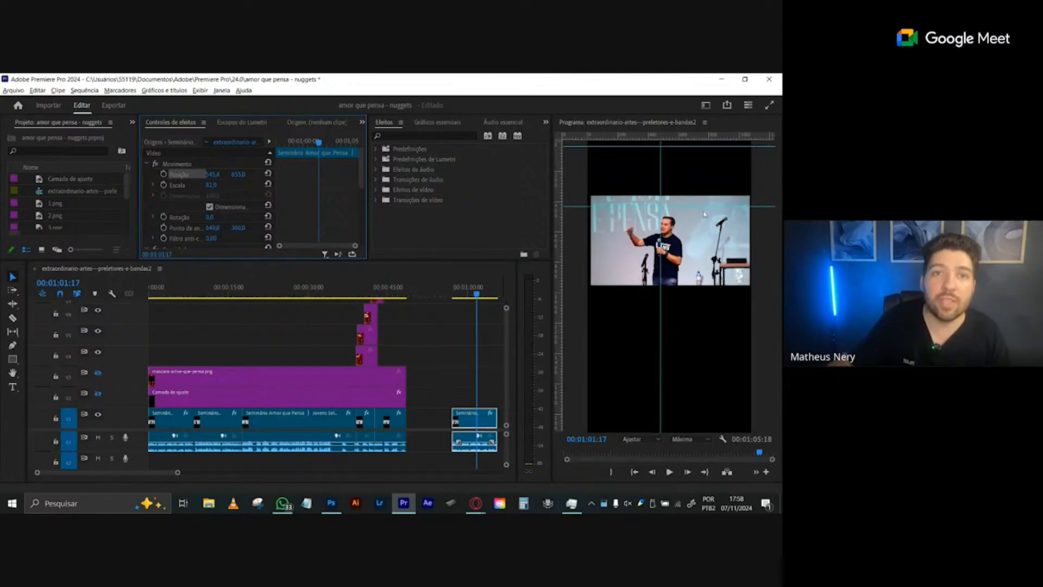
- Show the mask track again and compare the masked footage around 00:00:12:06 with the scaled-down copy
left_click(213, 293)
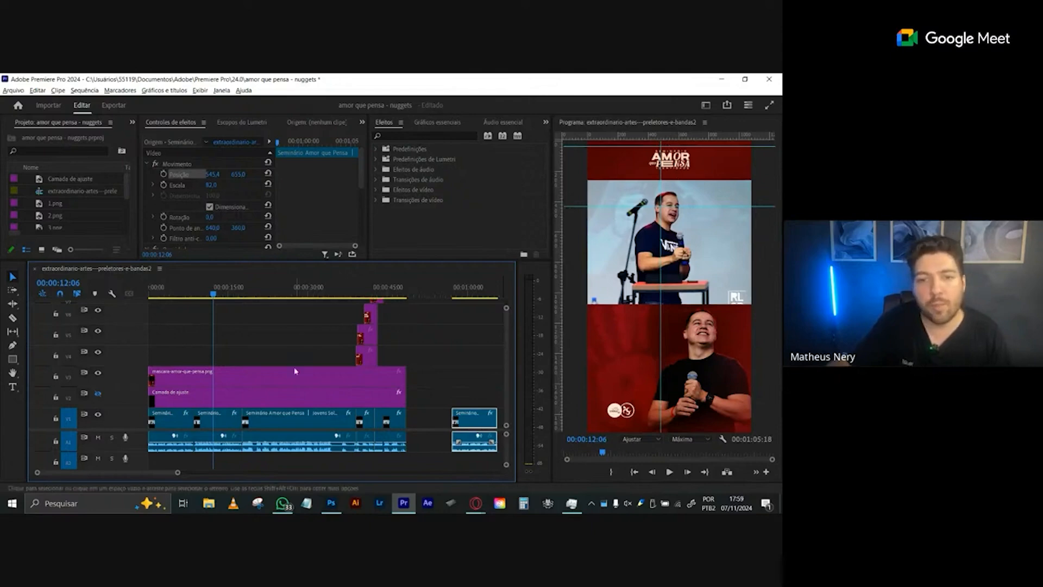
left_click(470, 294)
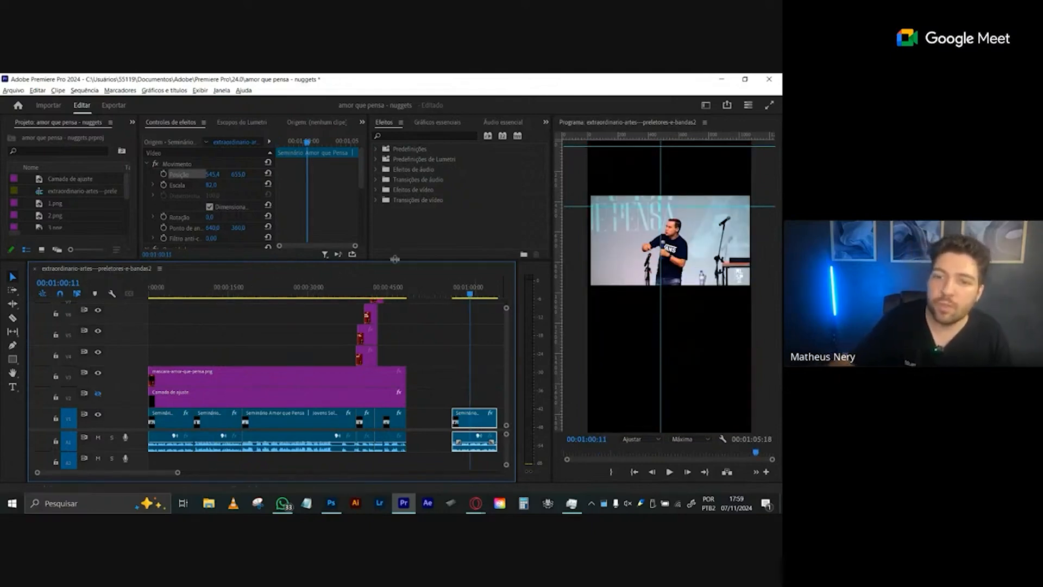
- Set the copied clip's horizontal position to 534,4 and extend its end to 00:02:22:12
left_click_drag(214, 175, 207, 184)
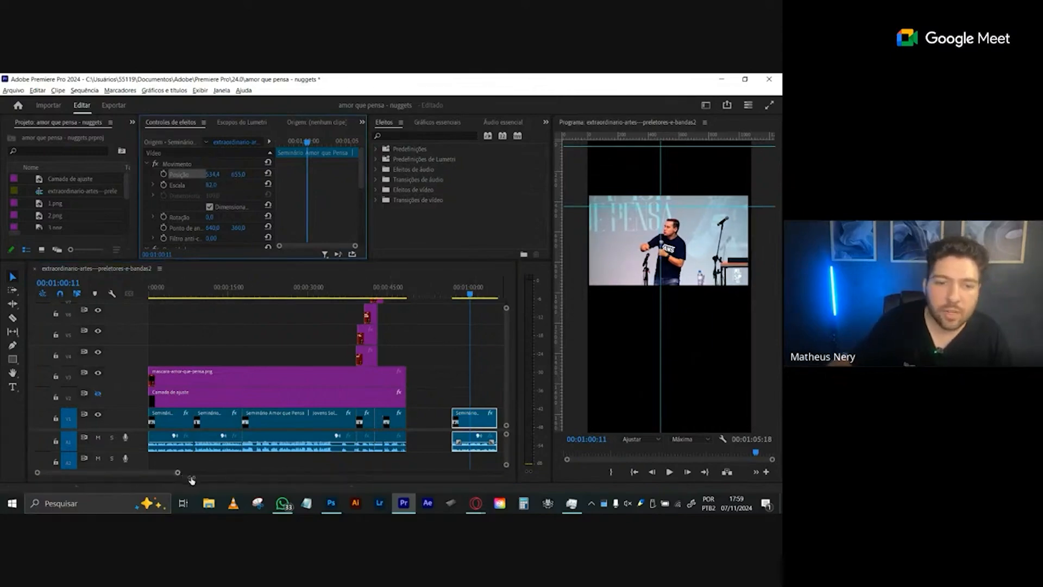
left_click_drag(178, 472, 331, 475)
left_click_drag(309, 419, 500, 419)
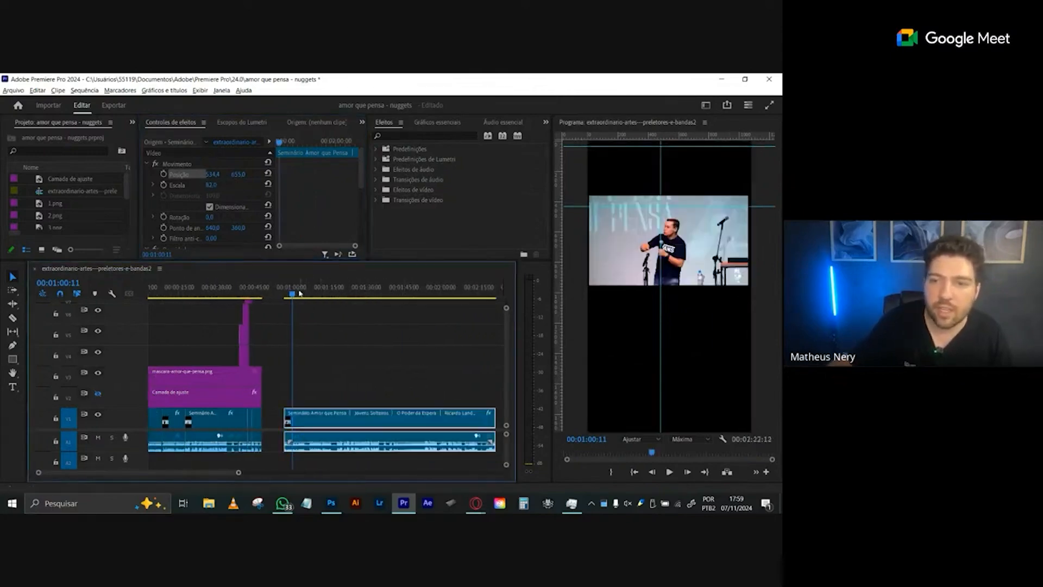
- Play the extended clip with the first audio track muted, and compare its raw framing with the masked opening
key("space")
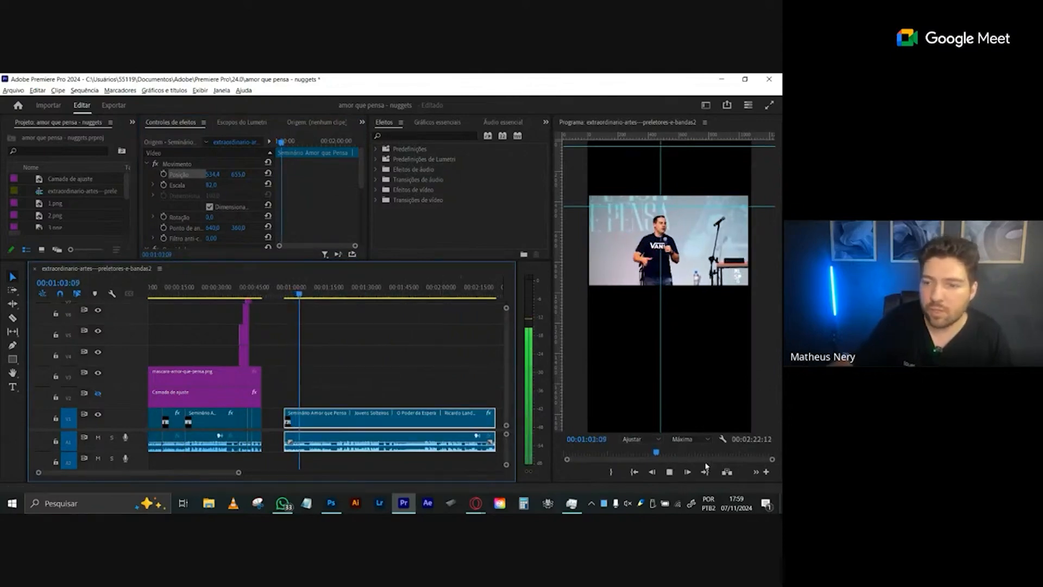
left_click(97, 438)
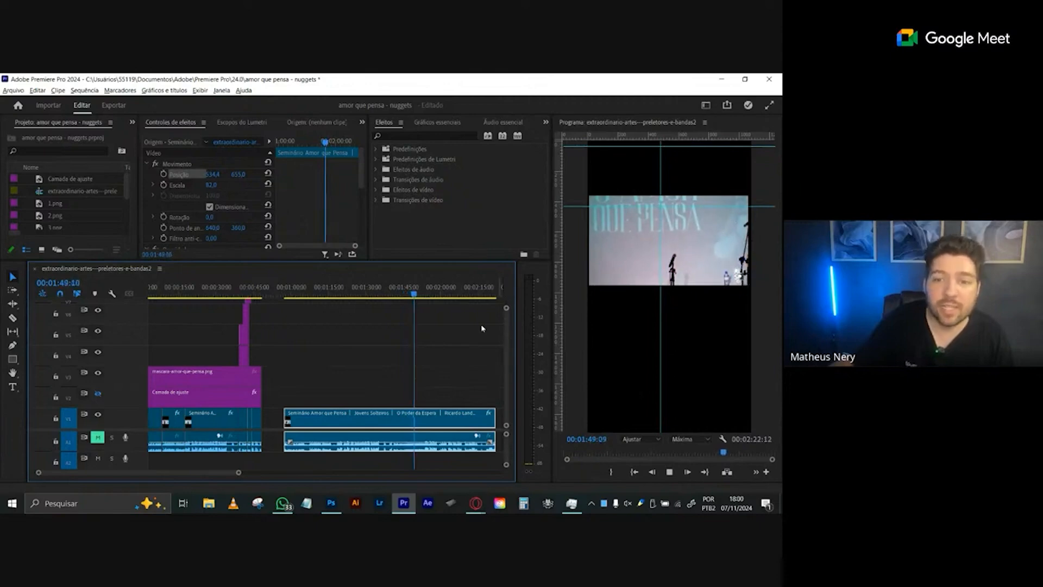
left_click(442, 294)
mouse_move(444, 295)
left_mouse_down()
mouse_move(490, 292)
mouse_move(448, 294)
left_mouse_up()
left_click(299, 293)
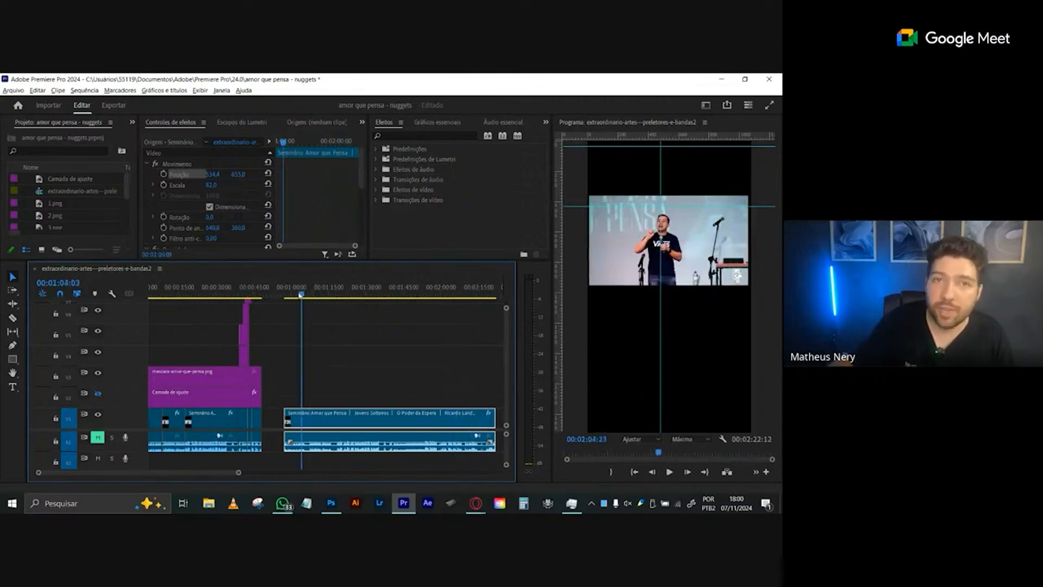
key("Home")
key("space")
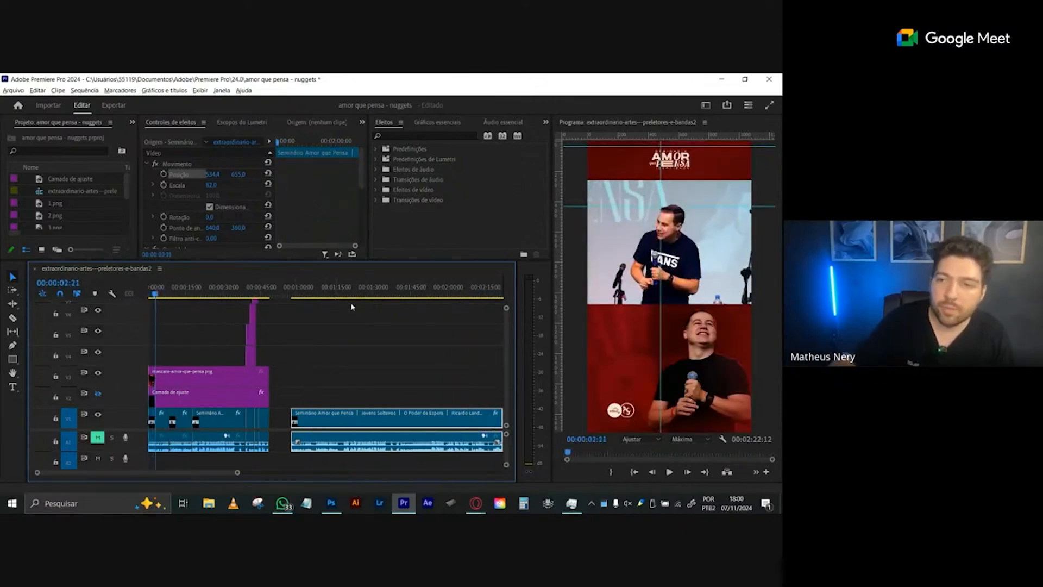
- Copy the mascara-amor-que-pensa.png clip and paste it at 00:01:33:07 above the extended clip
left_click(380, 293)
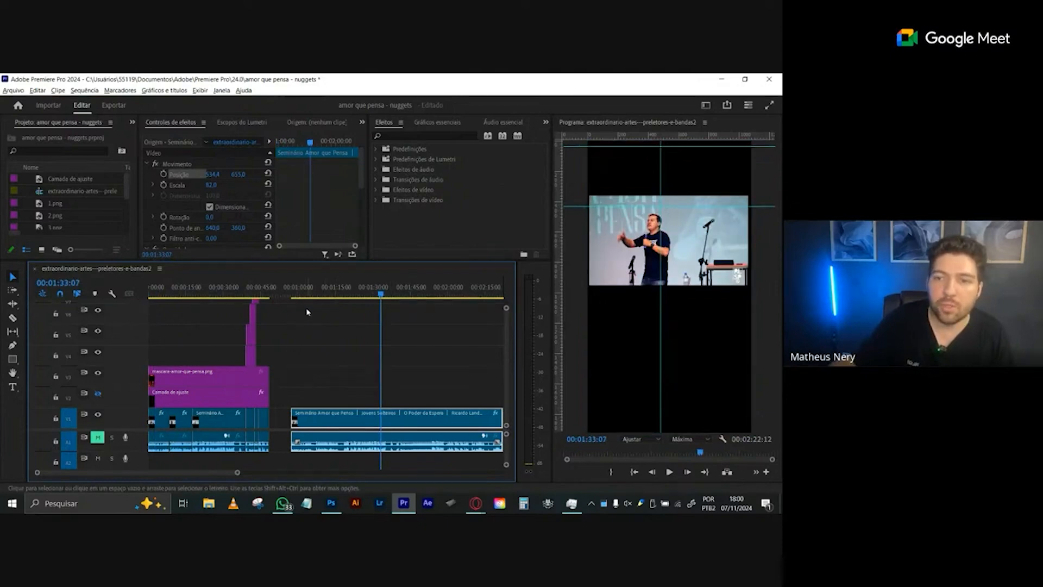
left_click(196, 378)
key("ctrl+c")
key("ctrl+v")
- Set the extended clip's scale to 134 and check the speaker's framing inside the mask between about 00:01:36 and 00:01:55
left_click_drag(405, 293, 418, 294)
left_click(338, 413)
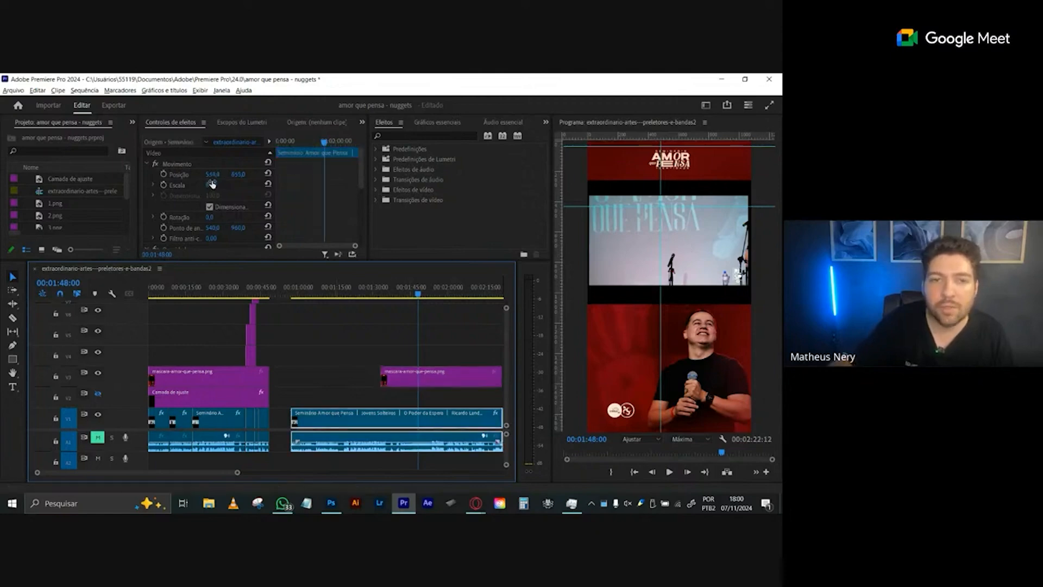
left_click_drag(212, 184, 252, 187)
left_click_drag(394, 293, 389, 294)
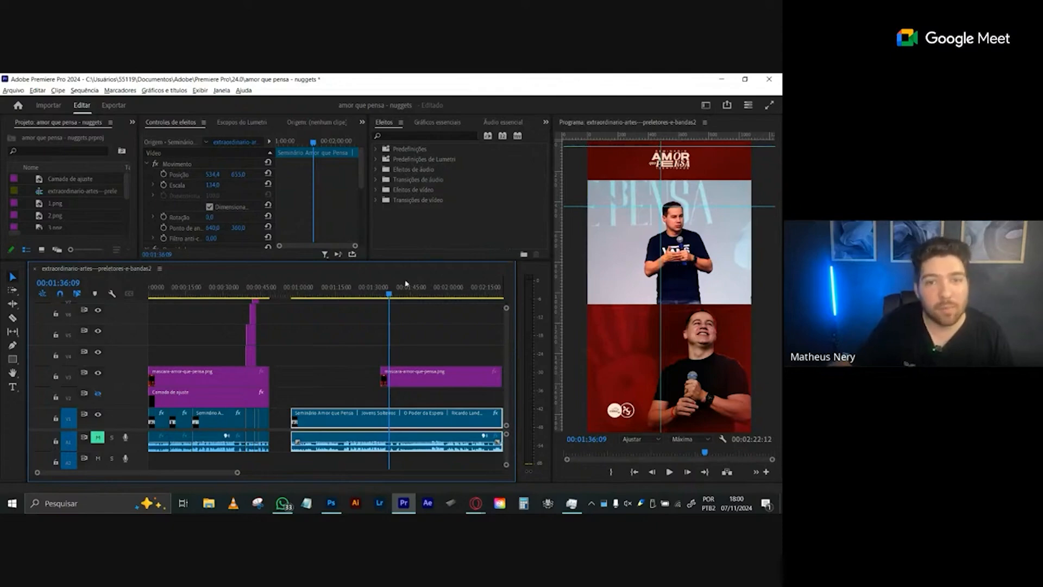
left_click_drag(394, 294, 437, 294)
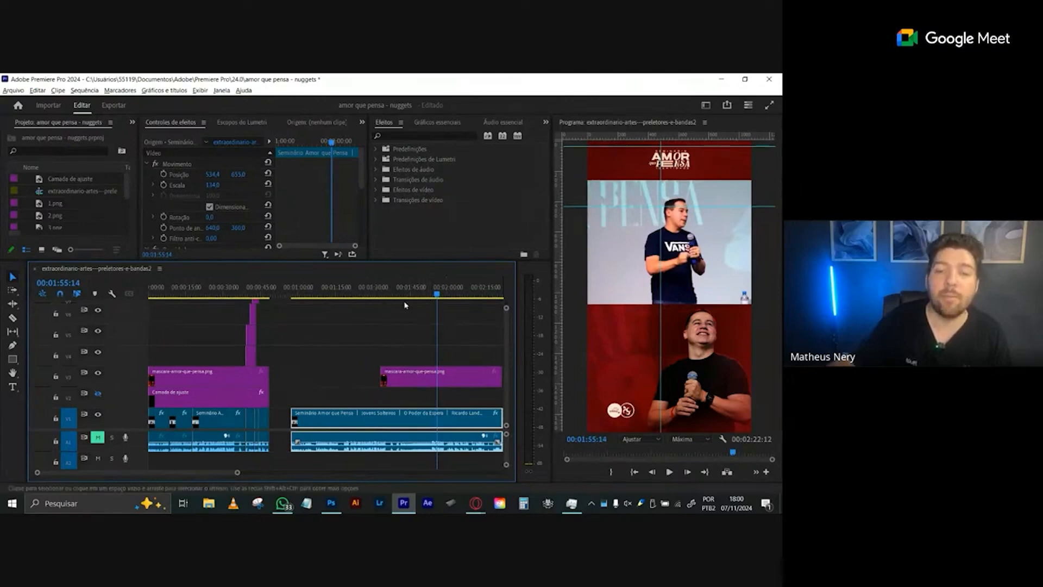
left_click(425, 294)
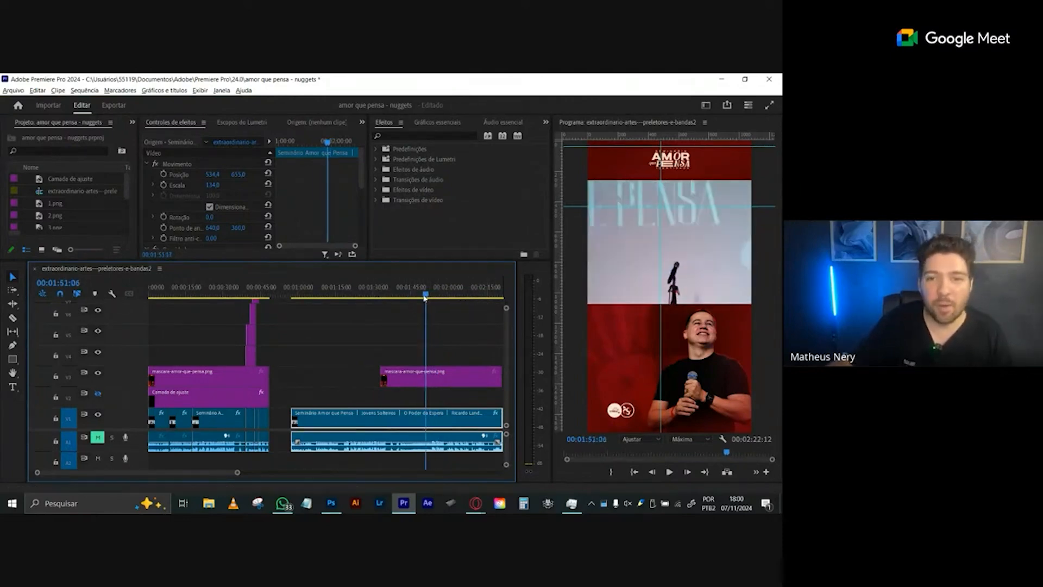
left_click_drag(425, 294, 437, 296)
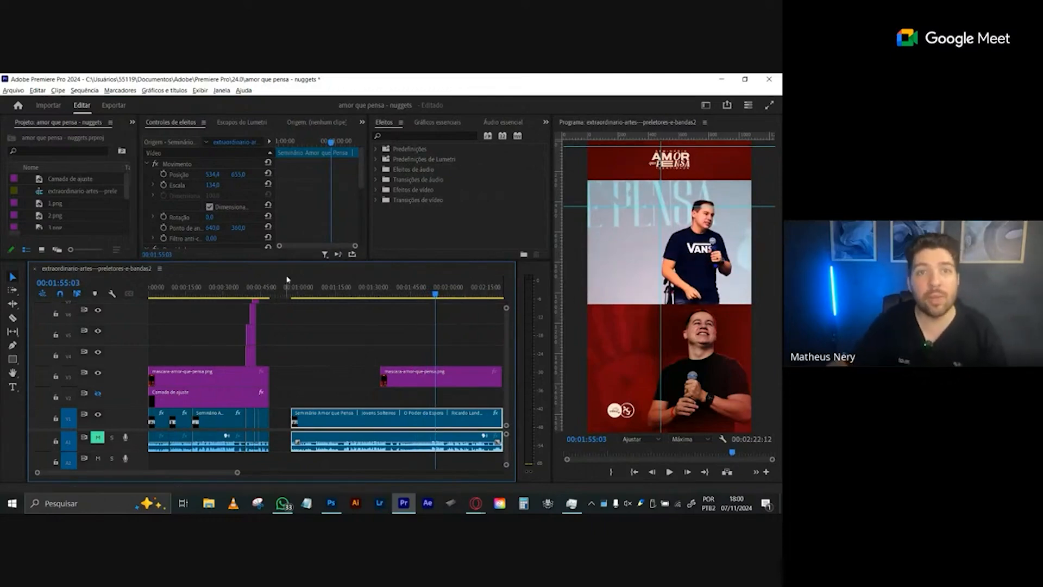
- Delete the extended video copy and the pasted mask clip from the end of the timeline
left_click_drag(363, 327, 455, 423)
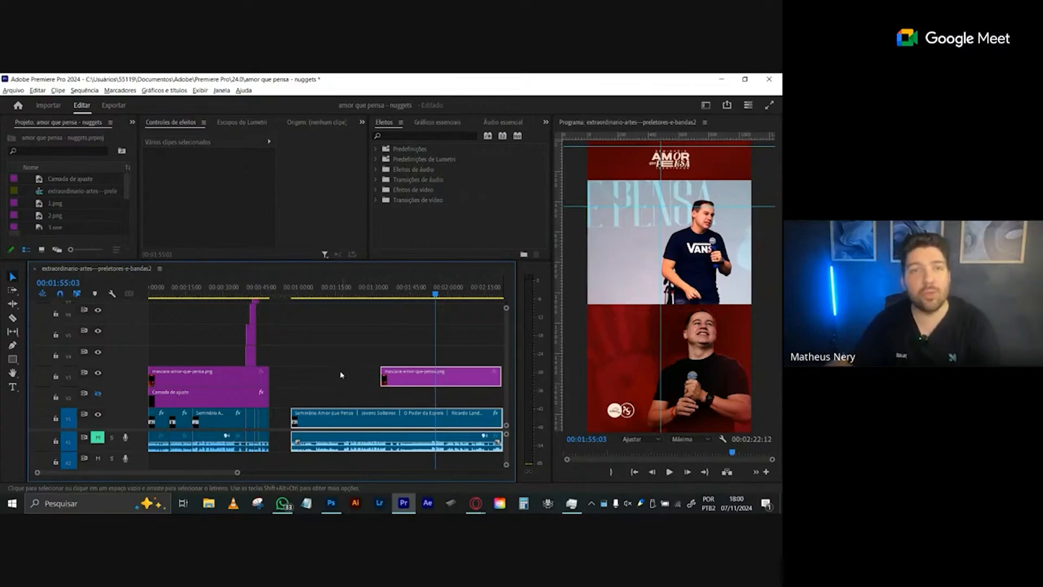
key("Delete")
- Show the adjustment layer track again and select the first video clip with the playhead at 00:00:01:17
left_click(202, 289)
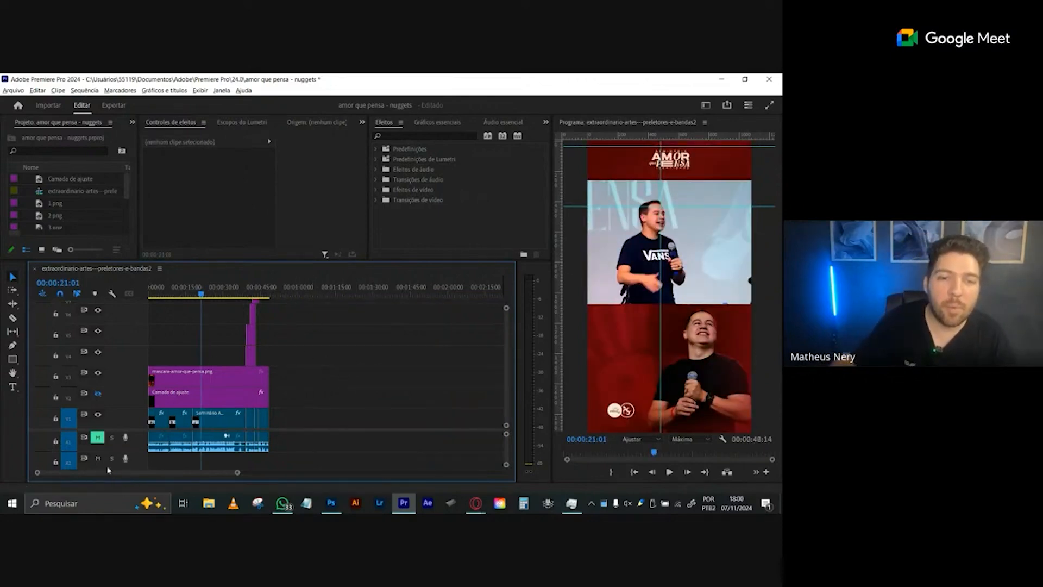
left_click_drag(235, 473, 179, 477)
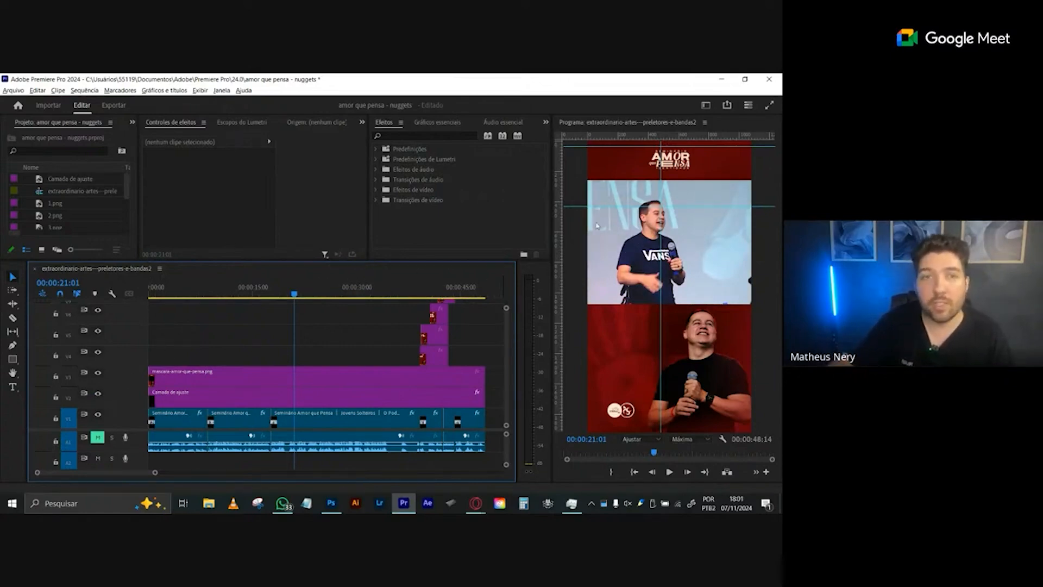
left_click_drag(196, 282, 159, 287)
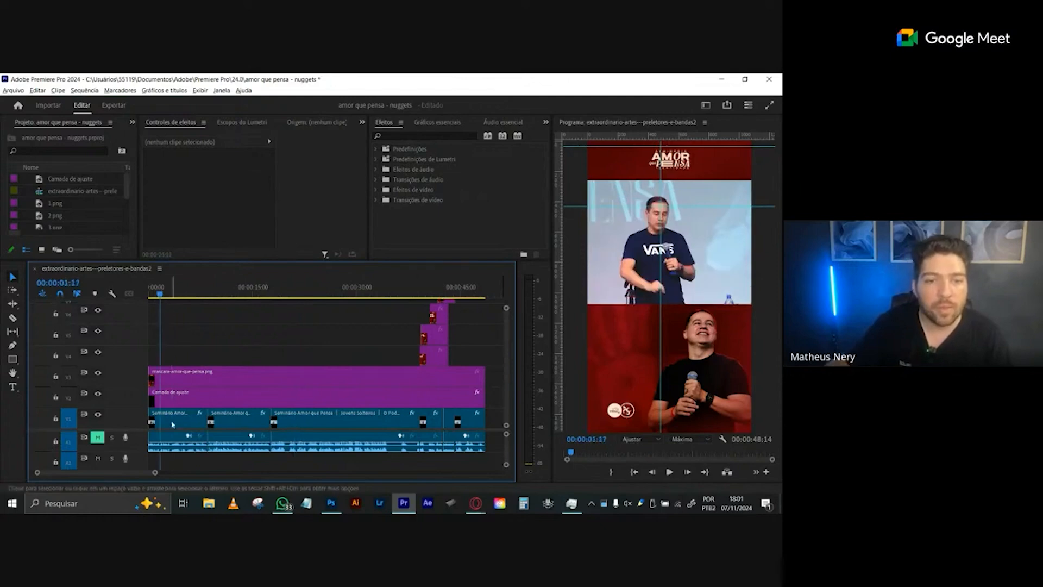
left_click(175, 422)
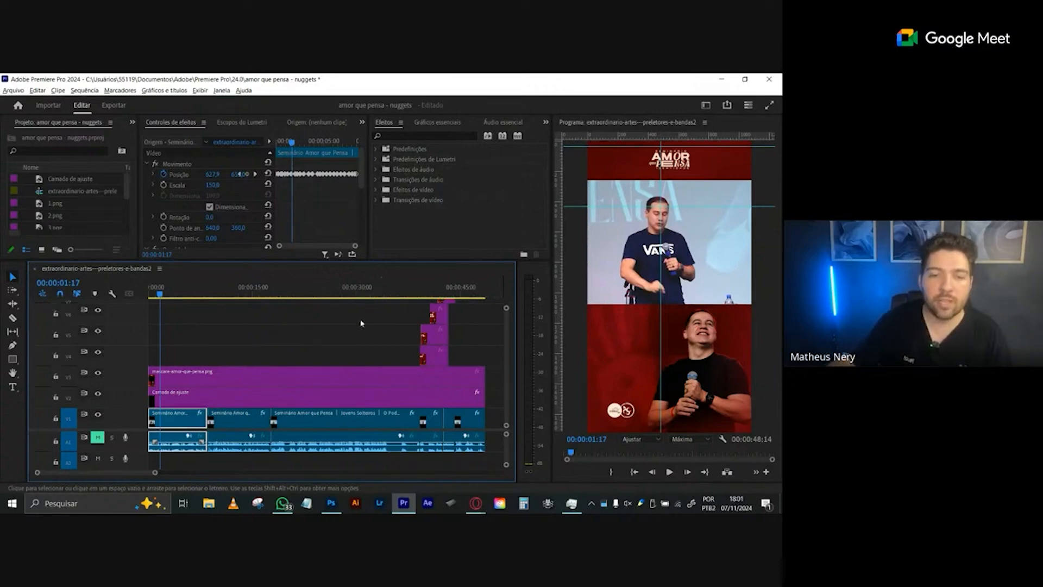
- Check the framing at 00:00:07:23 and select each clip on the video track in turn, finishing on the first clip
left_click_drag(161, 293, 203, 295)
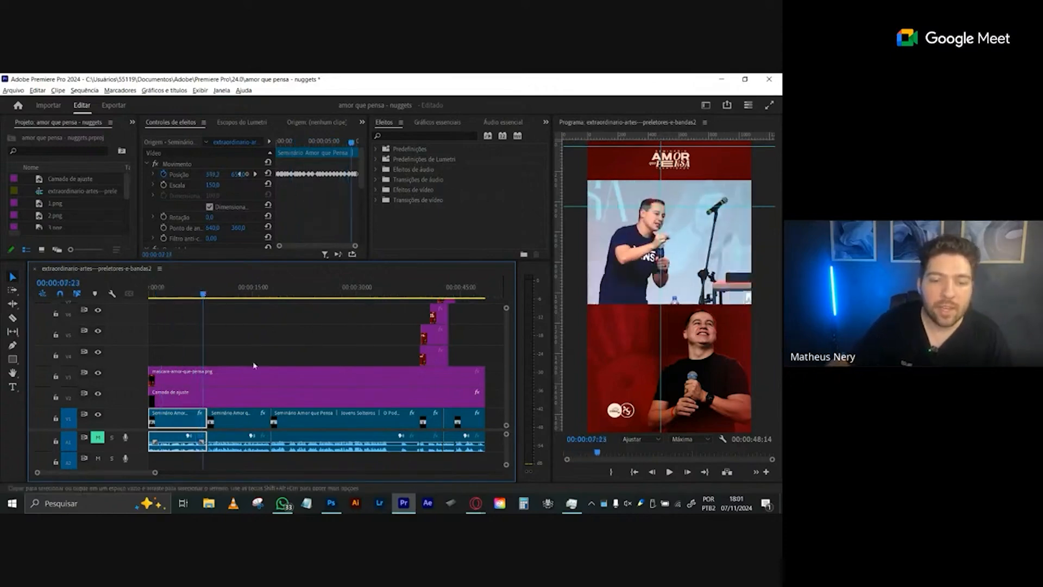
left_click(230, 419)
left_click_drag(312, 423, 314, 424)
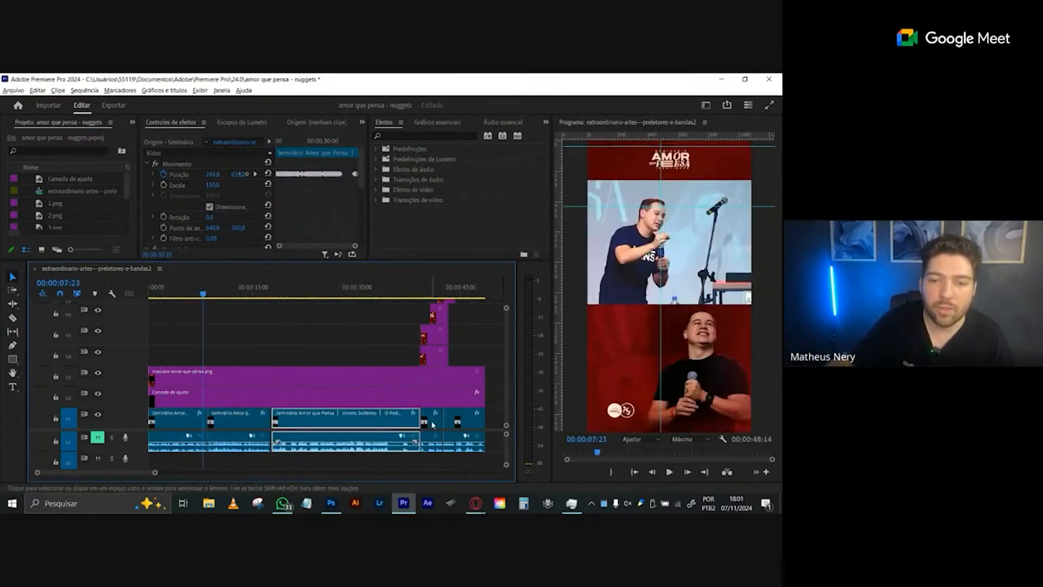
left_click(432, 425)
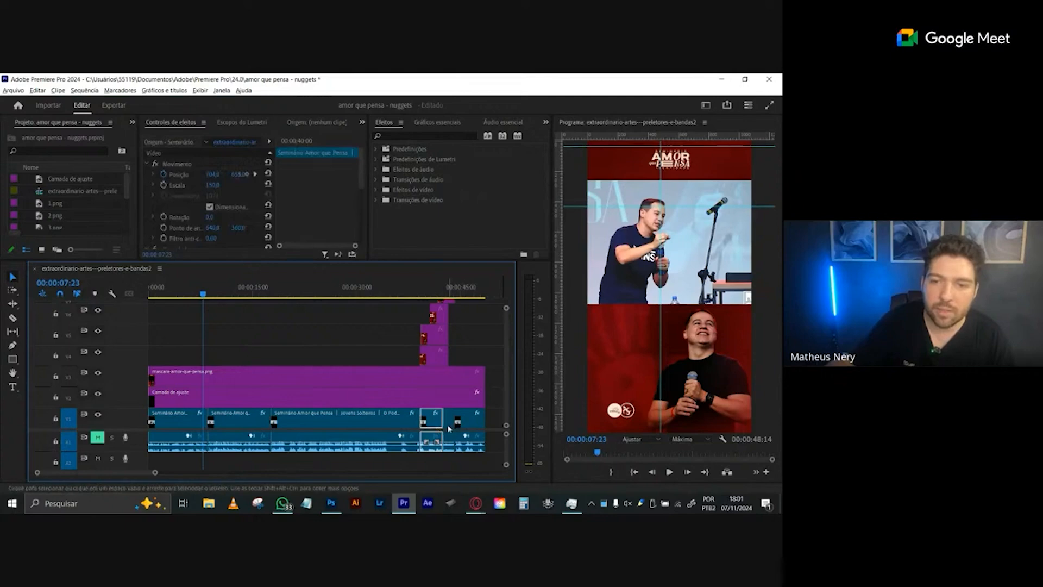
left_click(450, 425)
left_click(472, 426)
left_click(326, 424)
left_click(237, 423)
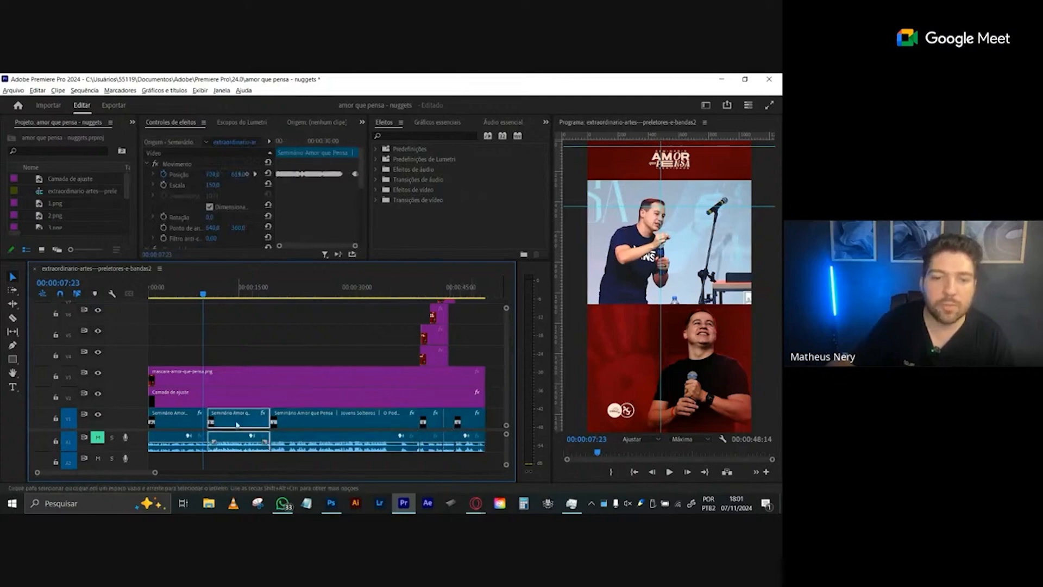
left_click(183, 423)
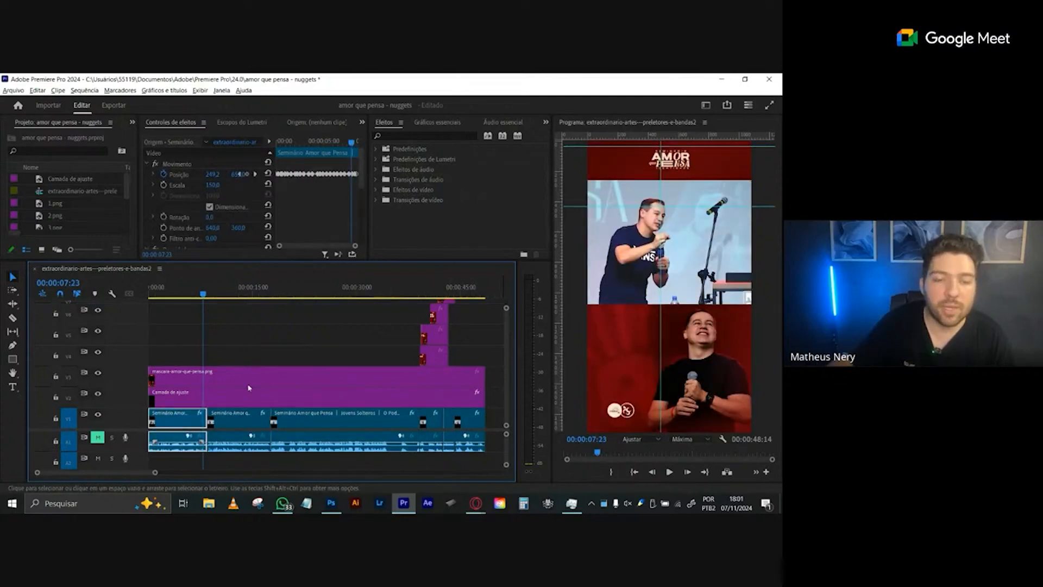
- At 00:00:03:09, hide the mascara-amor-que-pensa.png track and toggle the adjustment layer track off and on
left_click_drag(185, 294, 183, 292)
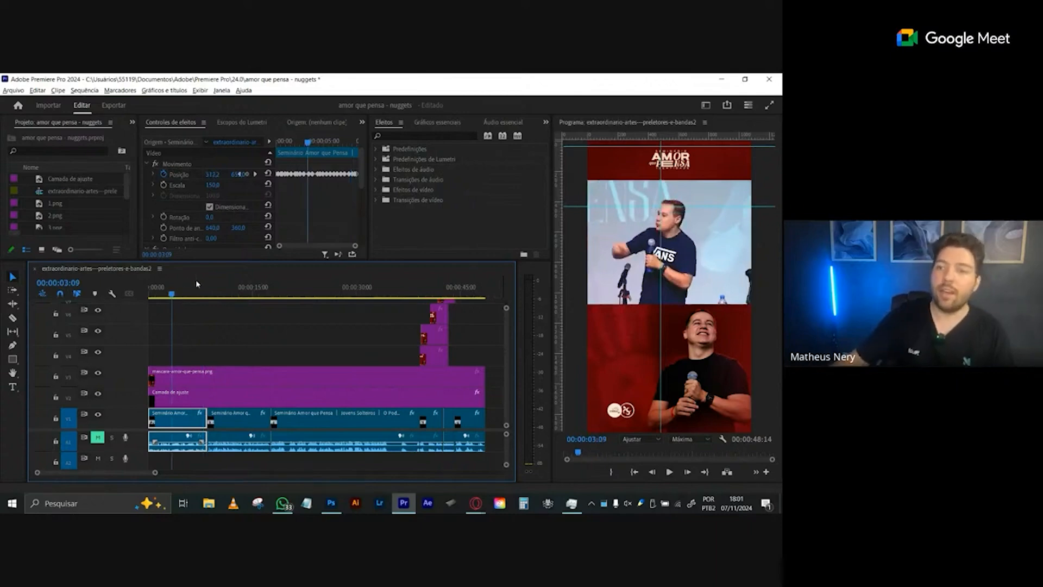
left_click(98, 373)
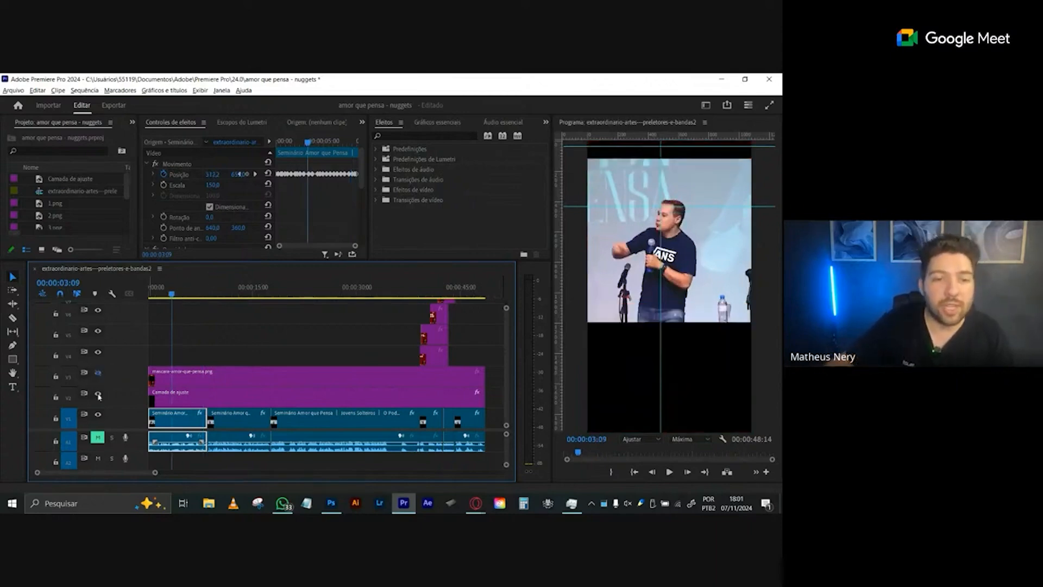
left_click(98, 393)
left_click(98, 394)
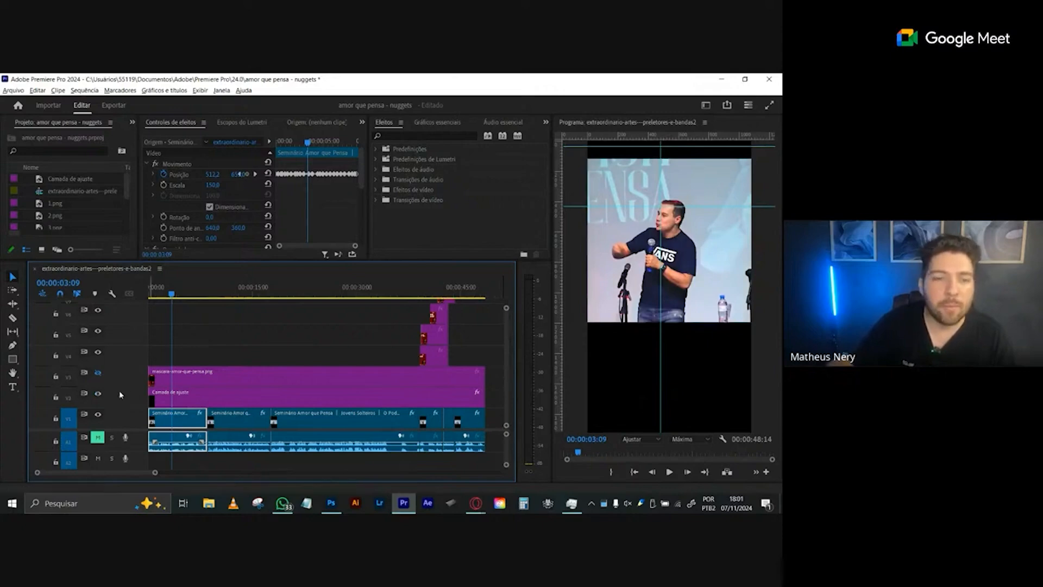
left_click(98, 394)
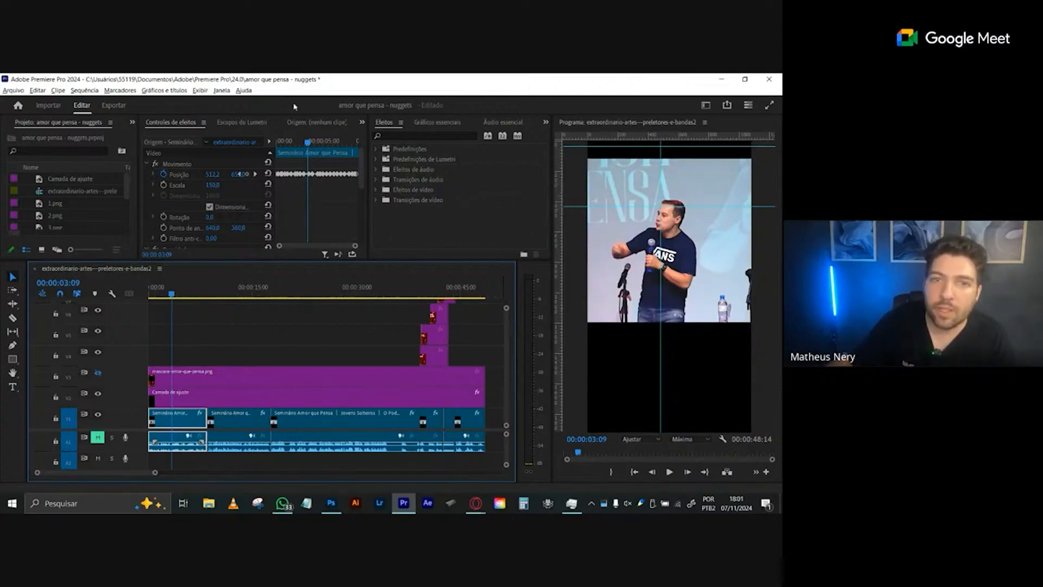
left_click(221, 92)
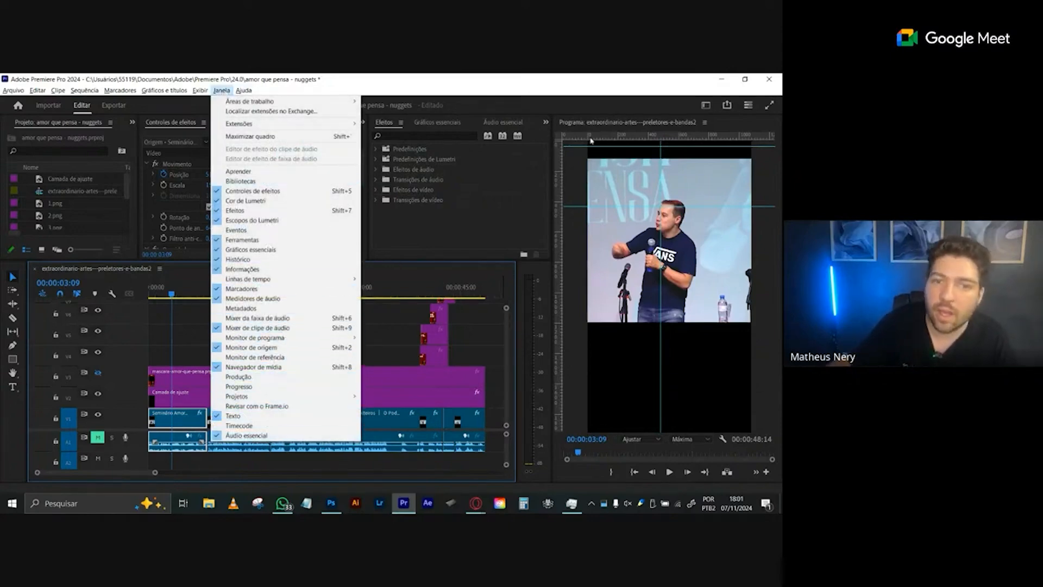
left_click(623, 109)
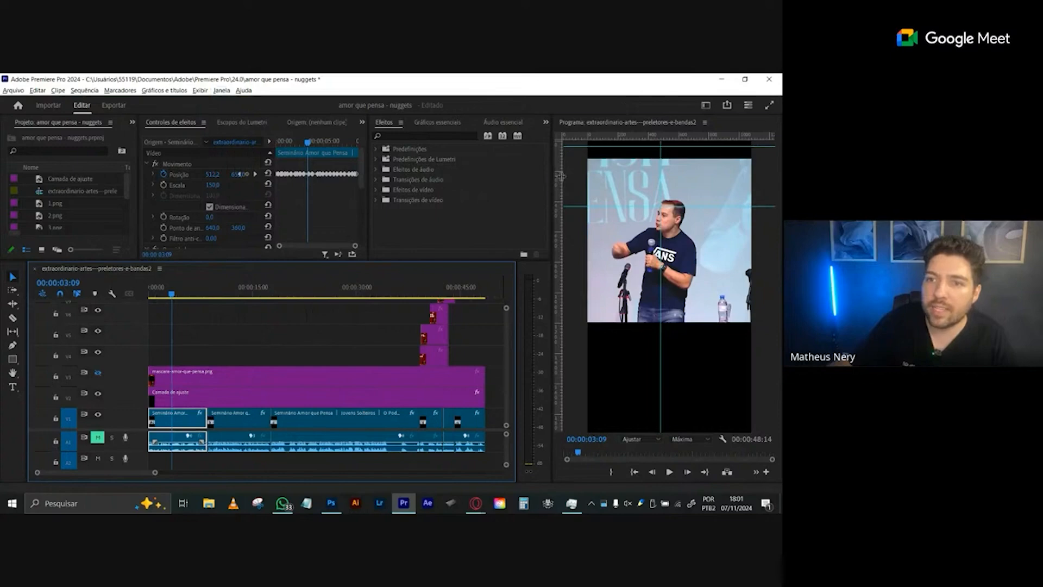
mouse_move(562, 175)
left_mouse_down()
mouse_move(629, 186)
mouse_move(555, 184)
mouse_move(673, 186)
mouse_move(557, 188)
left_mouse_up()
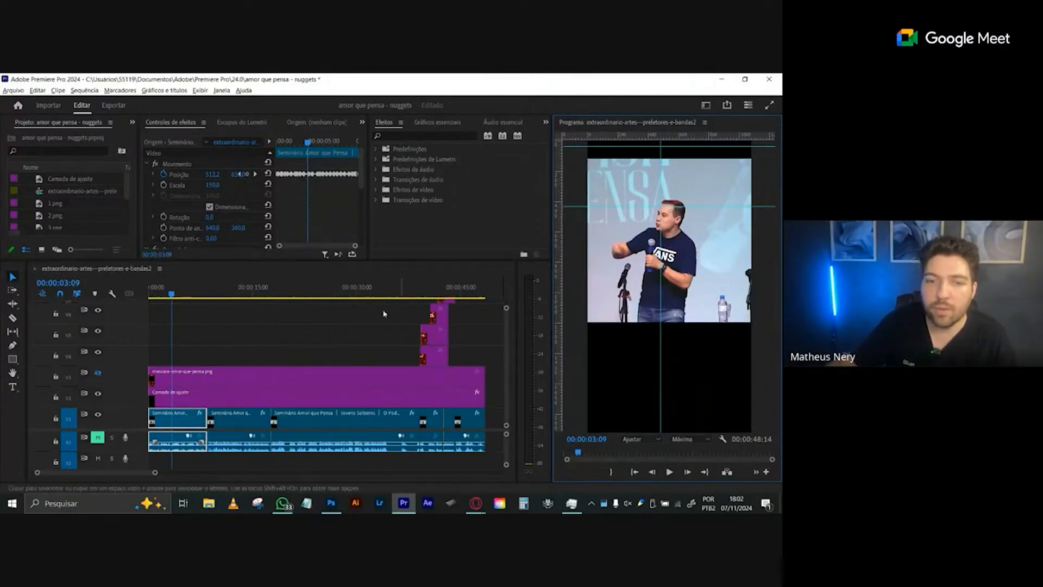
- Check the unmasked footage at 00:00:13:02 and play the sequence from the start to about 00:00:09:05
left_click_drag(195, 294, 239, 294)
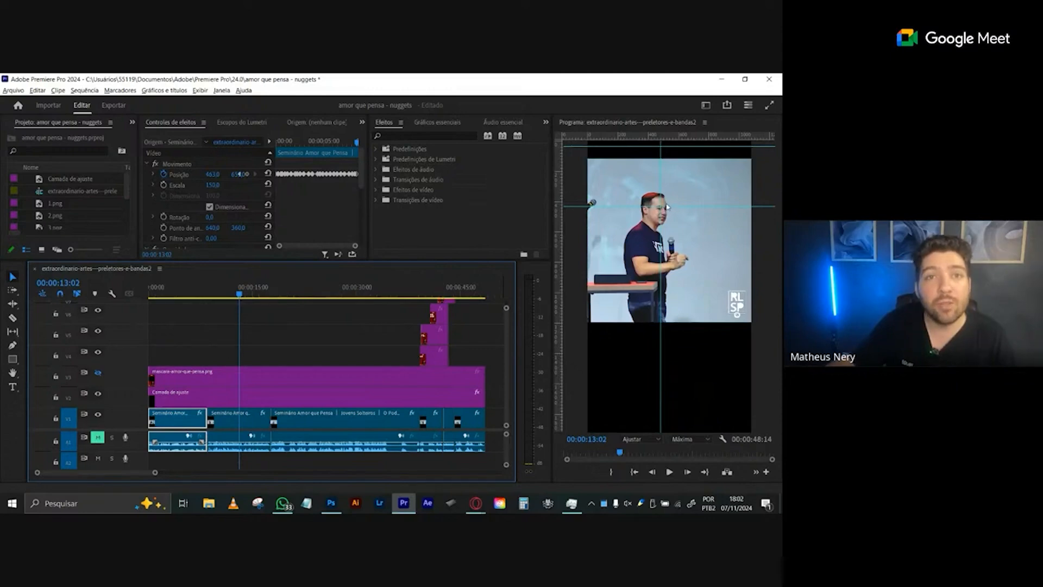
key("Home")
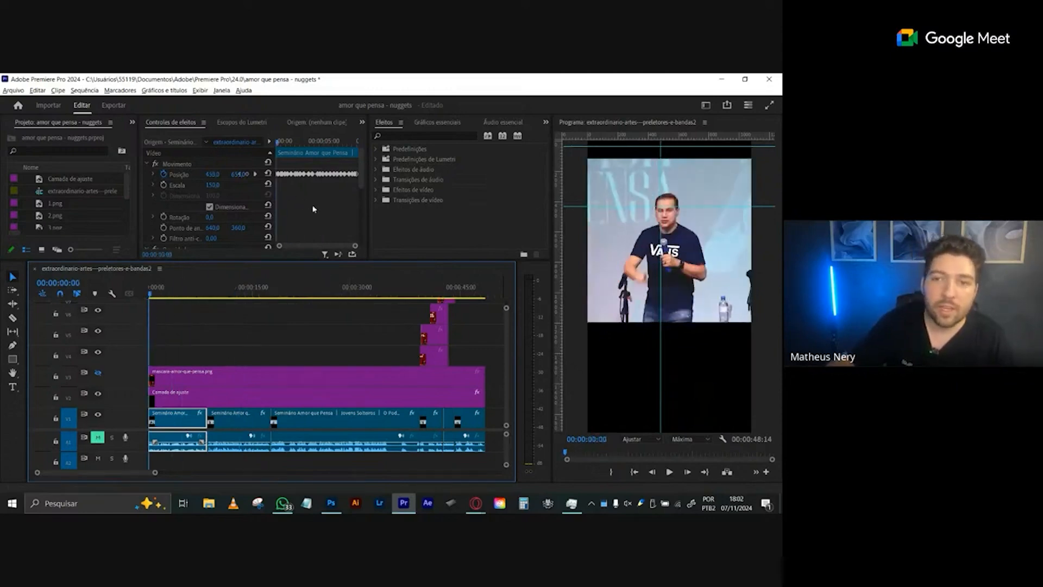
key("space")
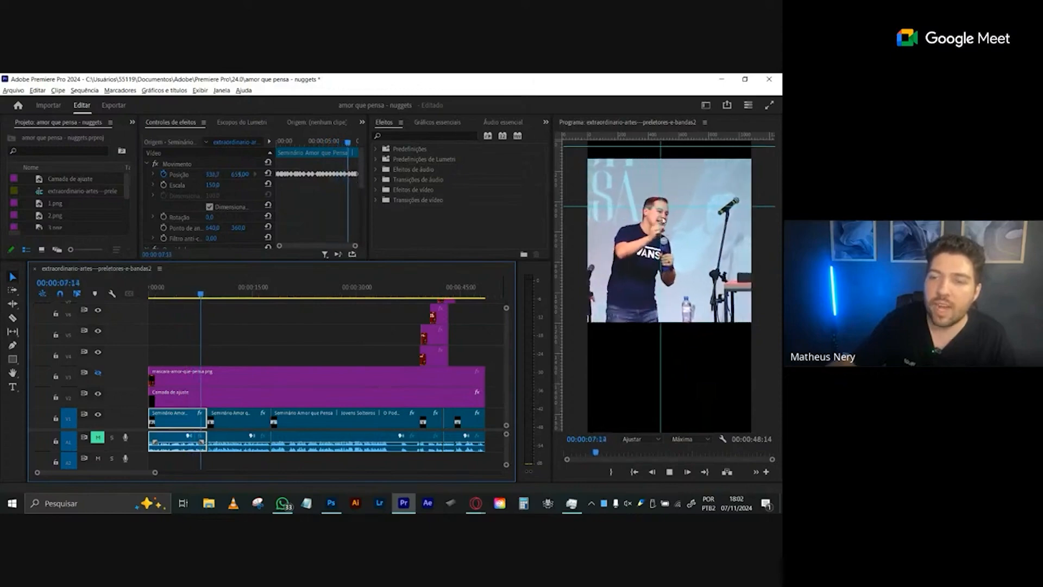
key("space")
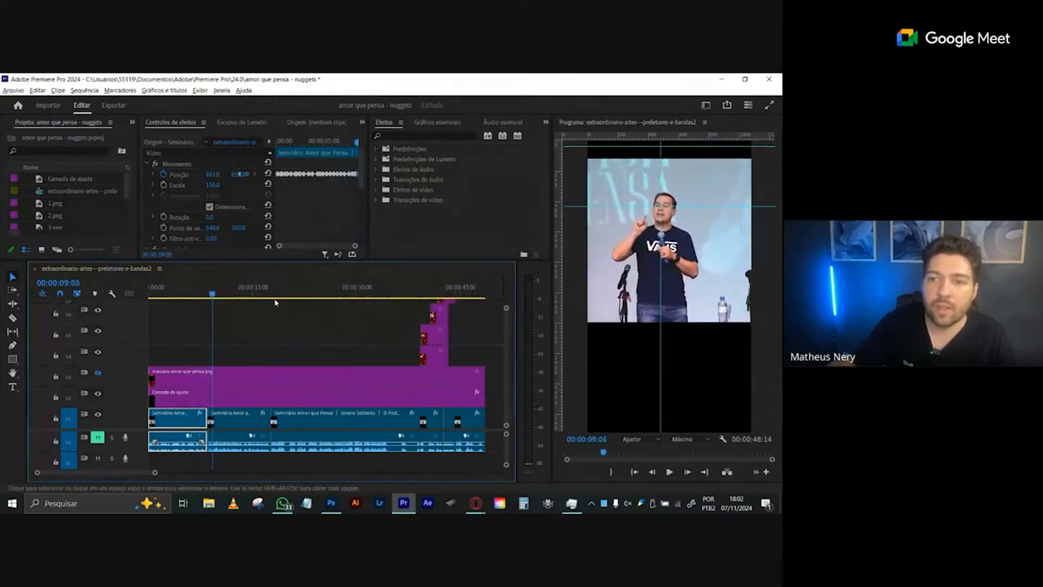
- Try reducing the first clip's scale to 74 at 00:00:03:20 and play the sequence from the start
left_click(174, 290)
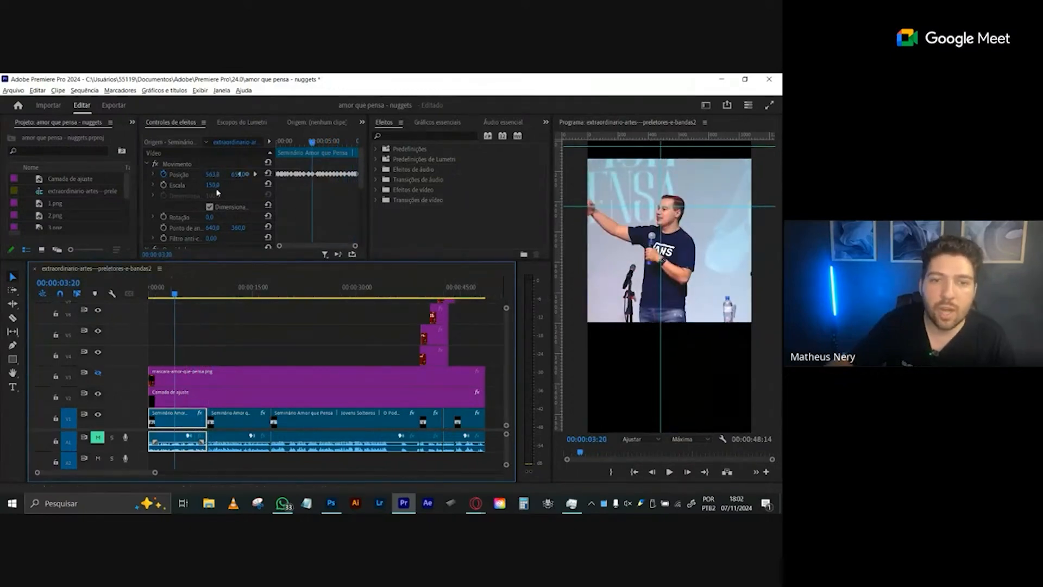
left_click_drag(217, 192, 197, 192)
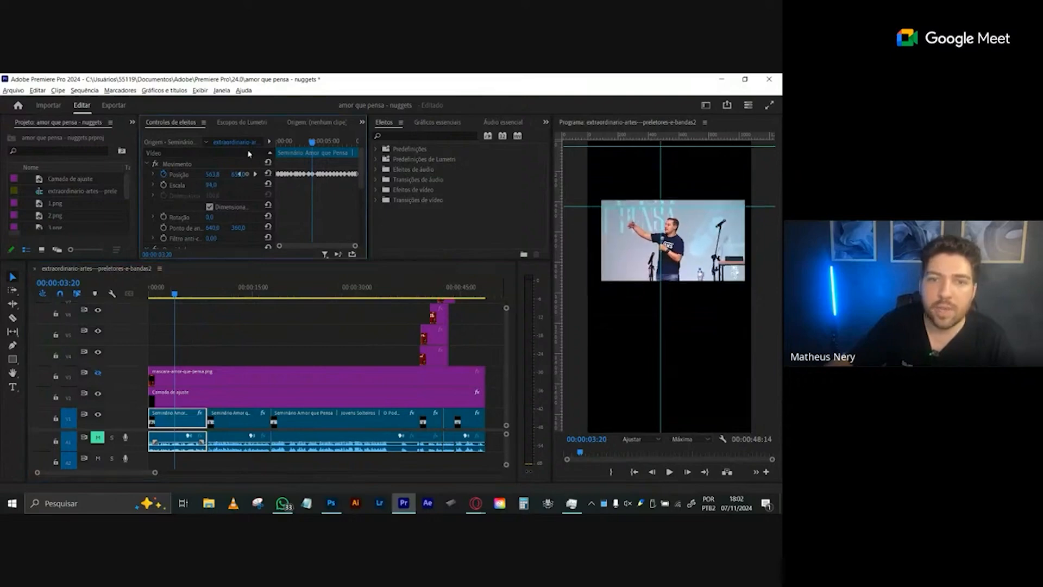
key("Home")
key("space")
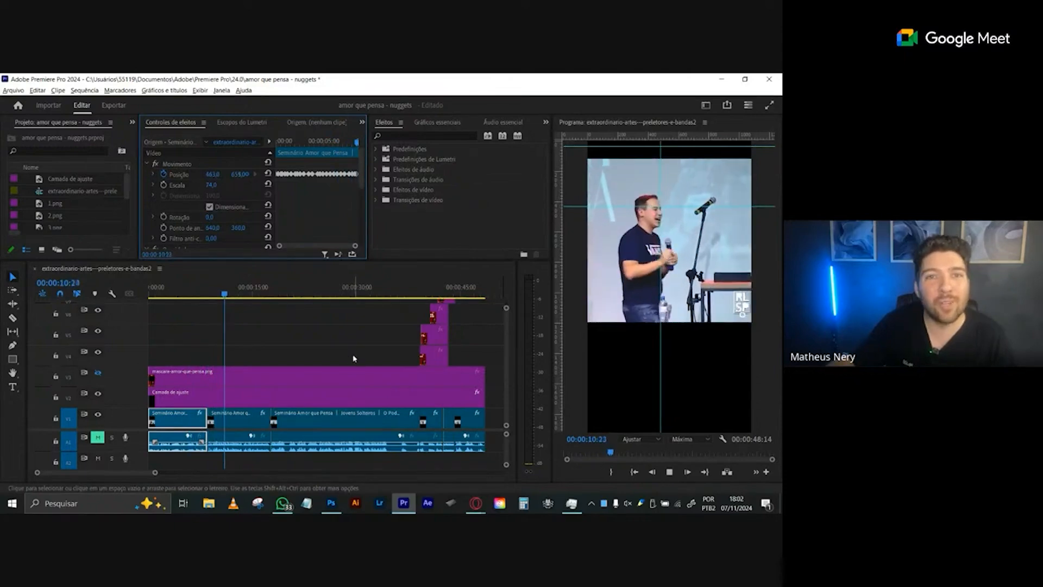
key("space")
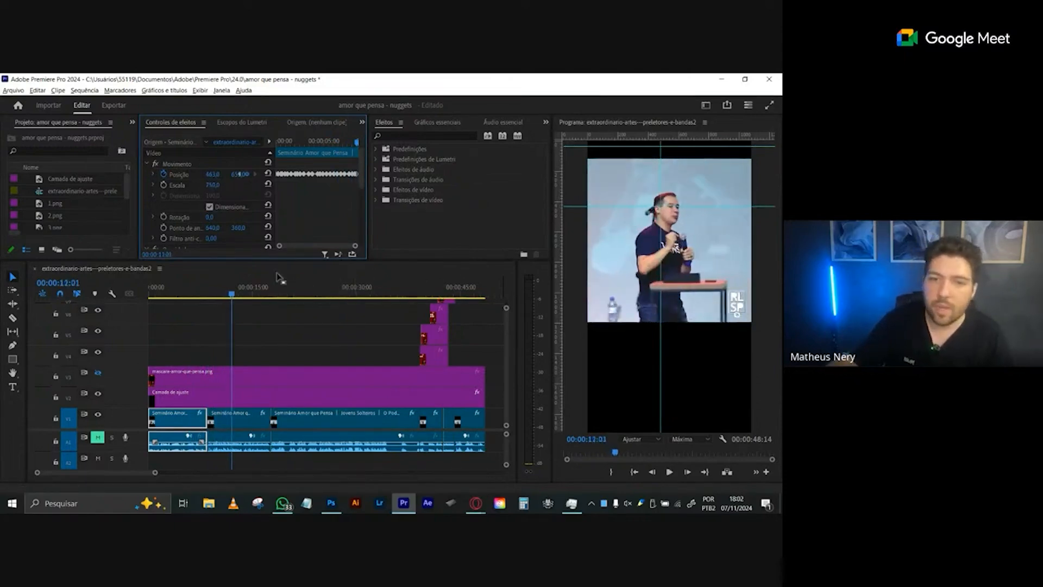
- Scrub back to 00:00:04:18 in the first clip and compare the framing with the mask track shown and hidden
left_click_drag(160, 292, 193, 294)
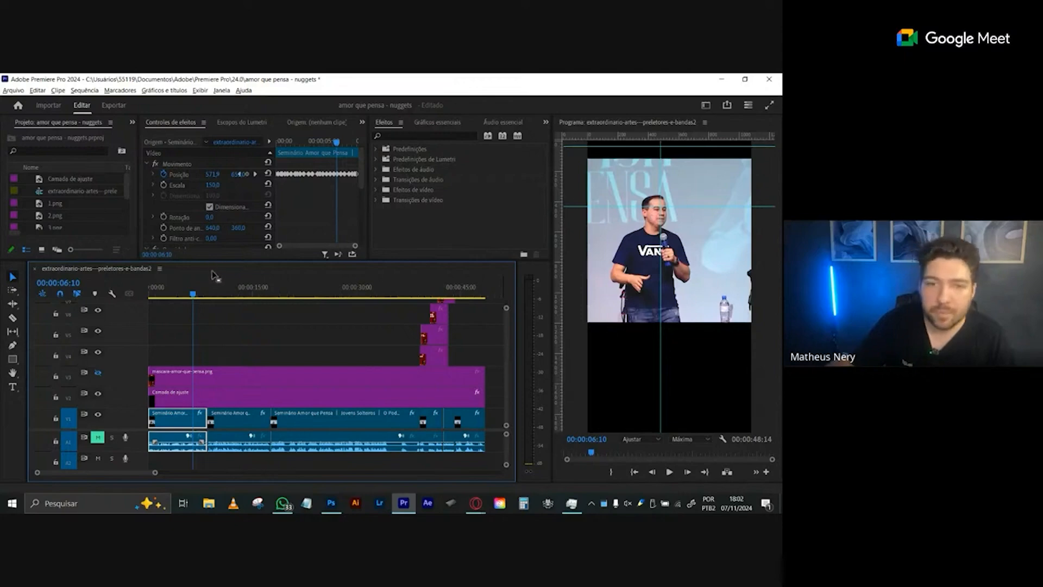
left_click_drag(199, 289, 182, 294)
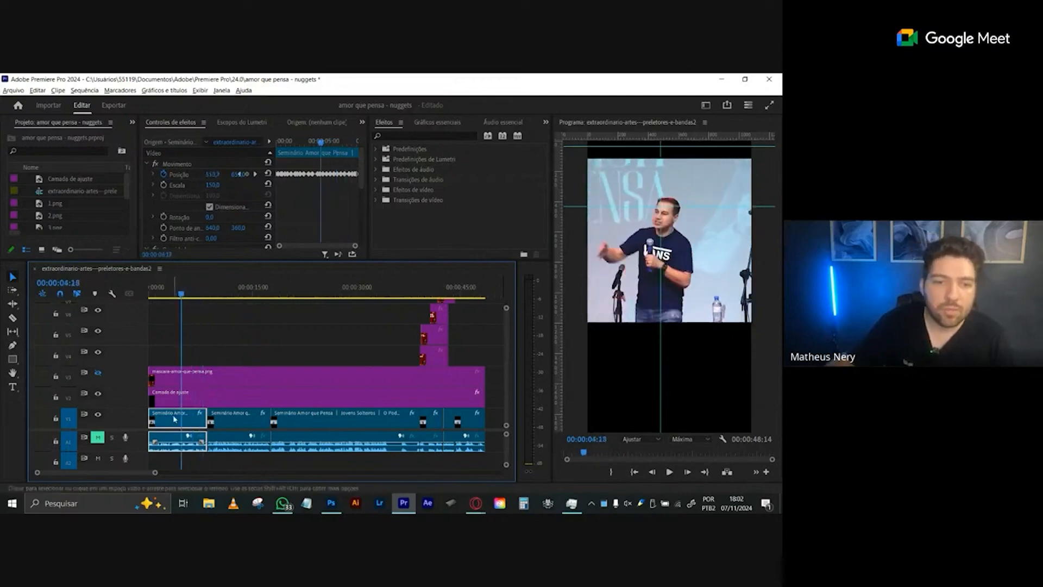
left_click(99, 373)
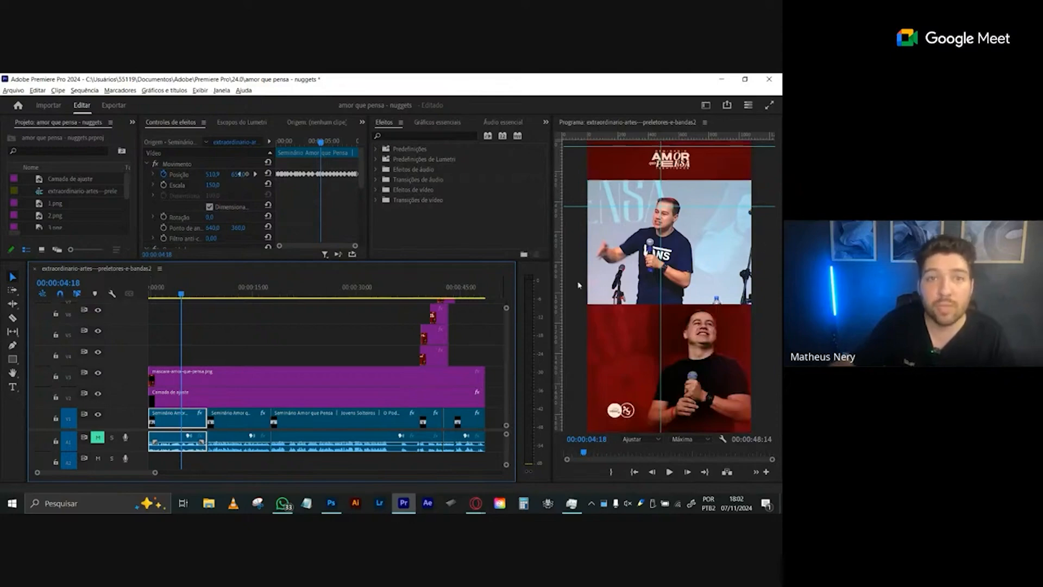
left_click(98, 374)
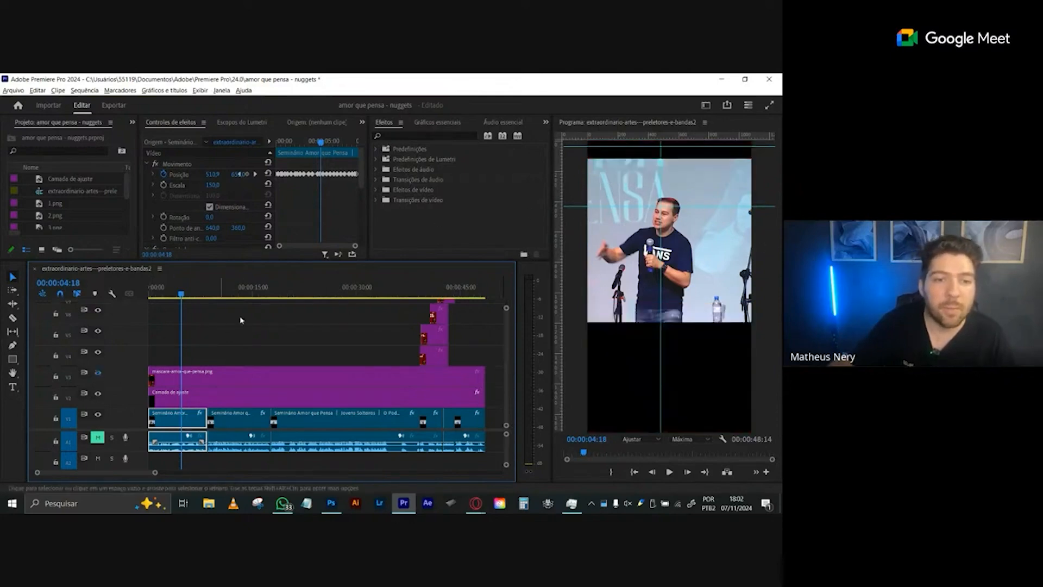
- Review the first clip's position keyframes from the sequence start, stepping to 00:00:00:08 and playing on to 00:00:01:22
left_click_drag(303, 141, 276, 144)
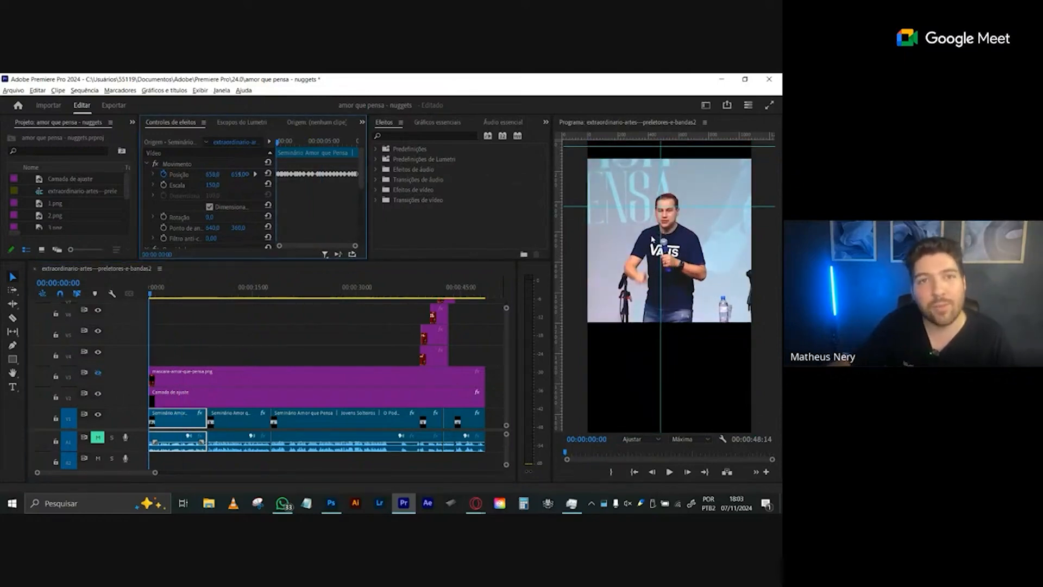
key("Right")
key("Right")
key("Right")
key("Right")
key("Right")
key("Right")
key("Right")
key("Right")
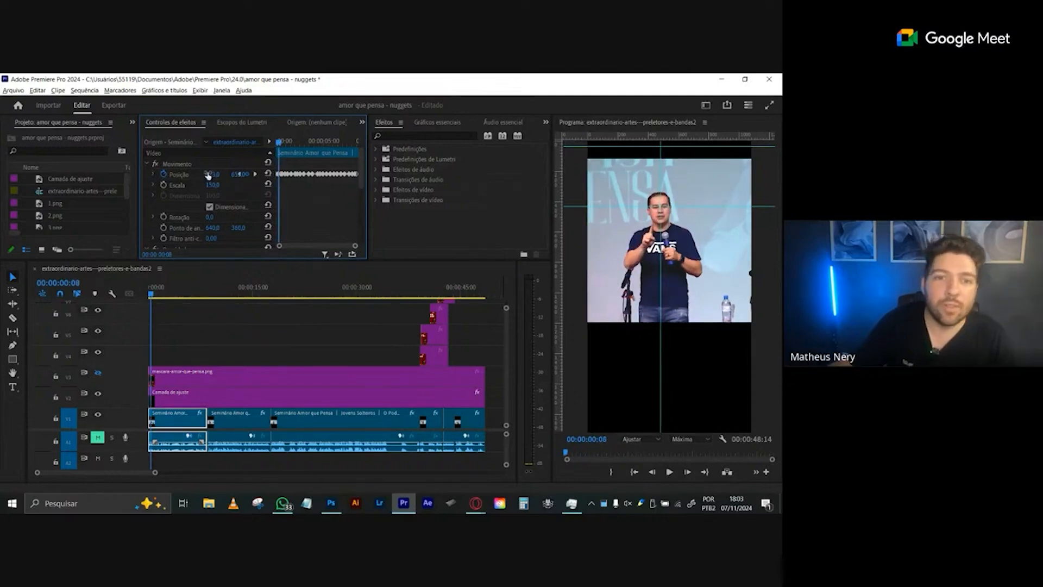
key("space")
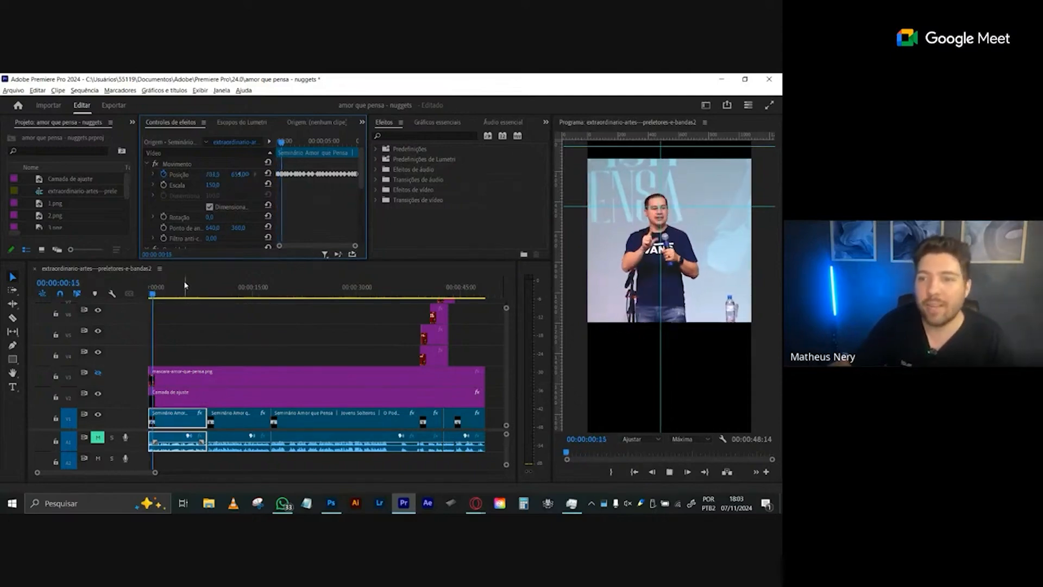
key("space")
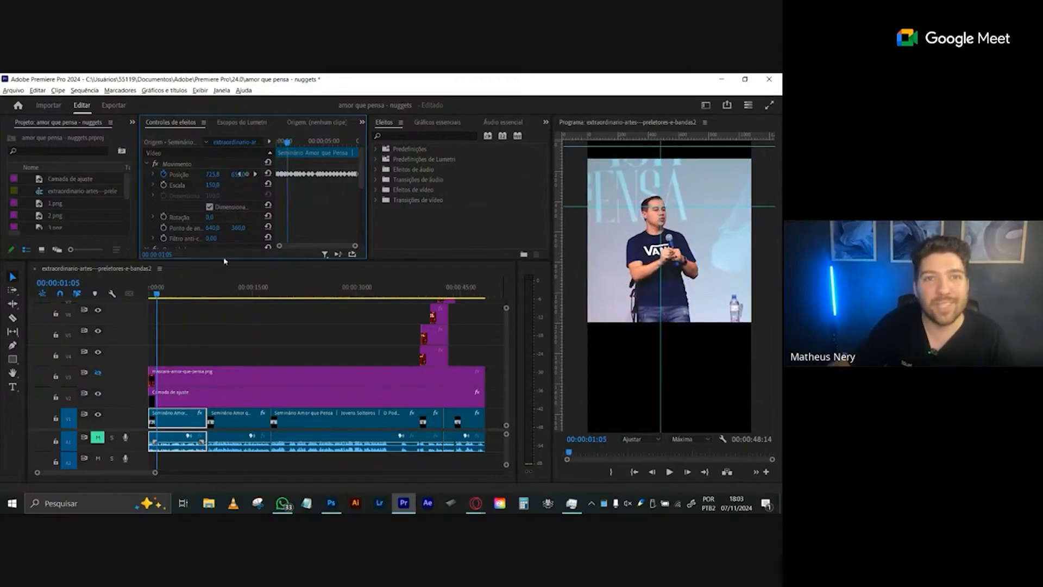
key("space")
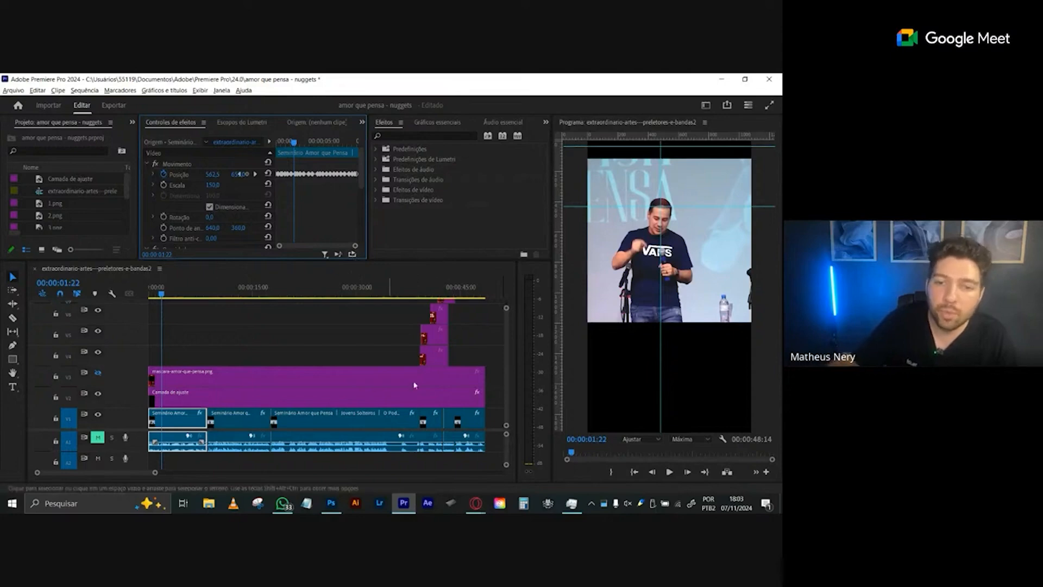
- Fit more of the sequence in the timeline and hide the stacked image tracks V4, V5 and V6 with the playhead at 00:00:36:03
left_click(158, 474)
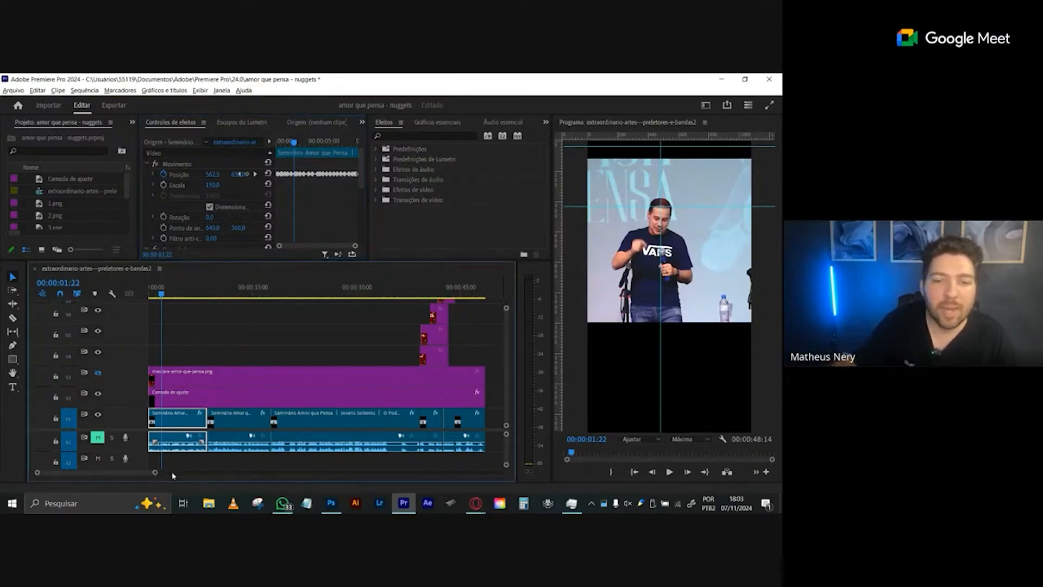
left_click_drag(155, 474, 173, 473)
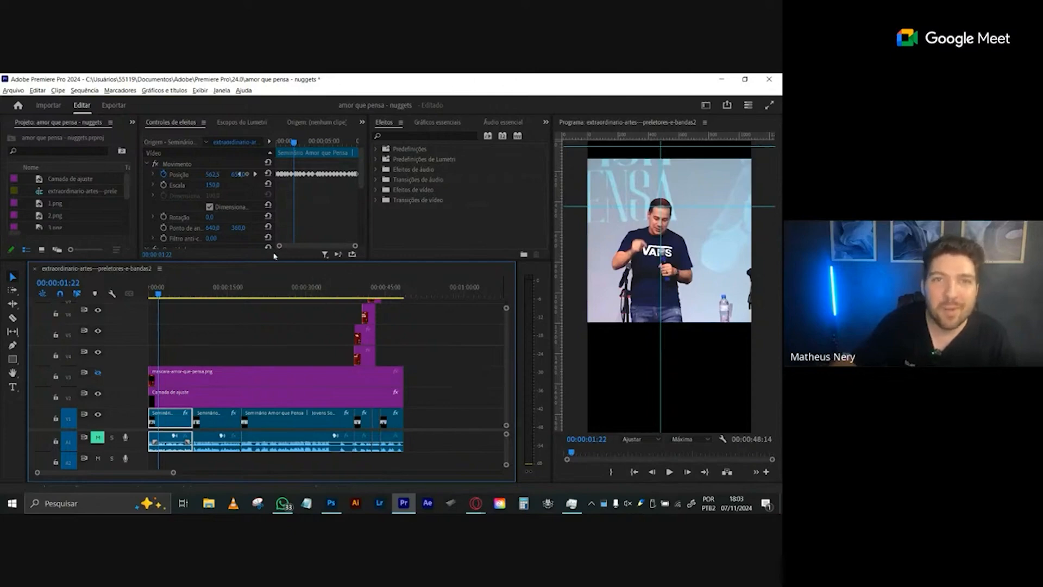
left_click_drag(181, 291, 339, 294)
left_click(98, 331)
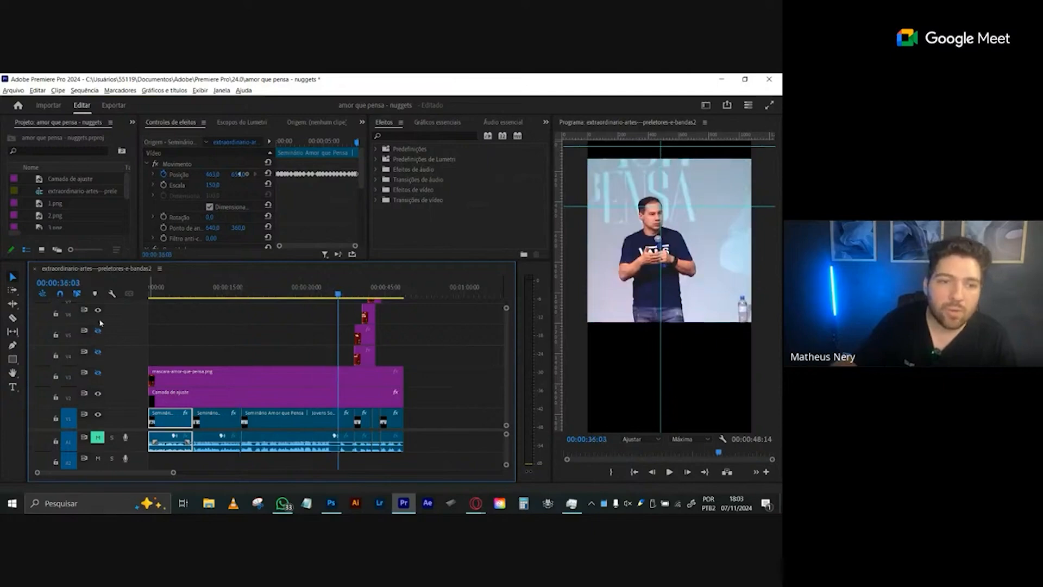
left_click(99, 310)
- Play the sequence to 00:00:42:20 and hide the topmost text image track, V7
key("space")
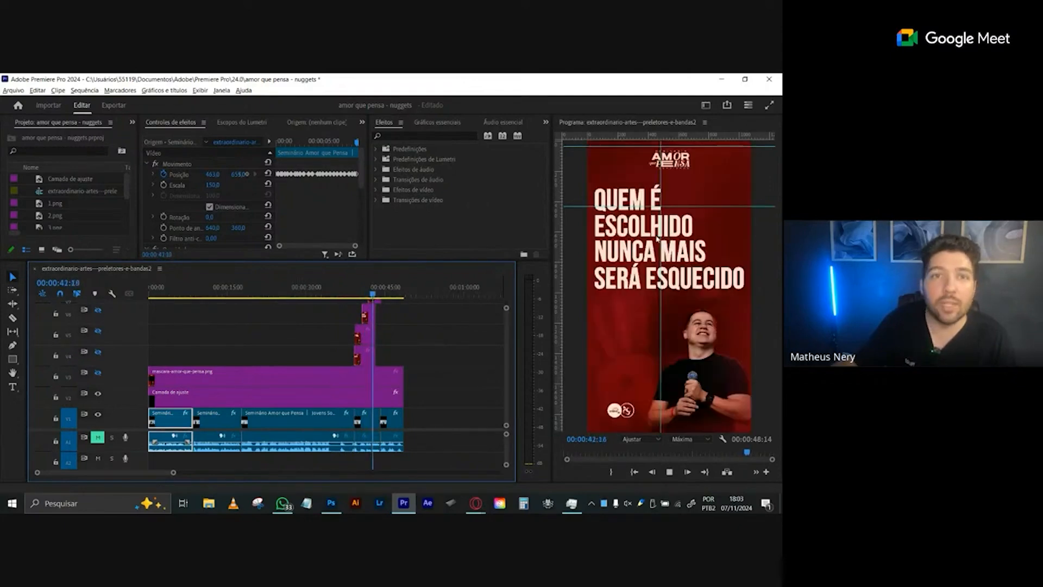
key("space")
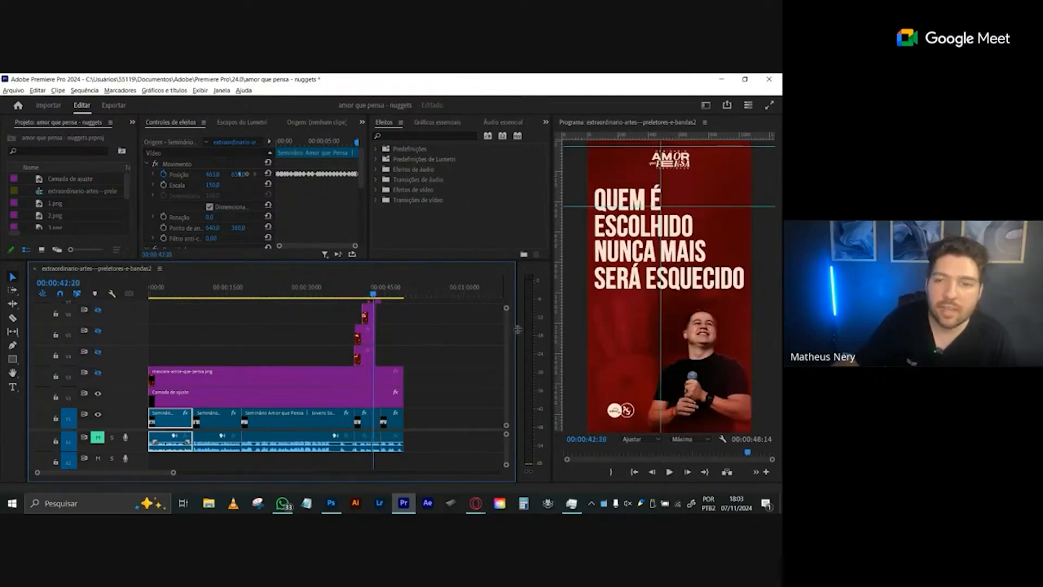
scroll(509, 328, "up", 1)
left_click_drag(508, 326, 508, 323)
left_click(97, 332)
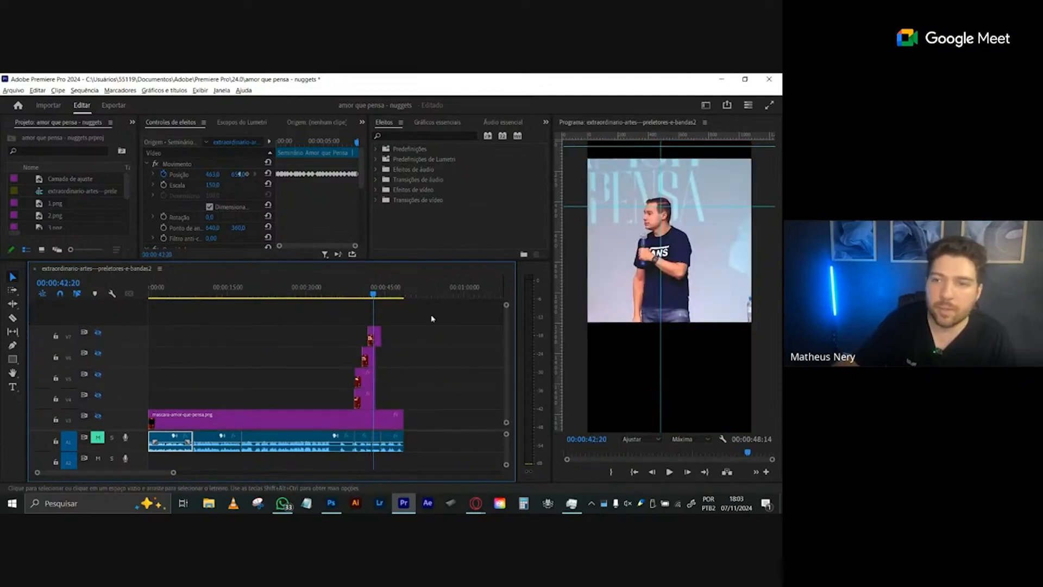
- Show the mask track again and preview the framing between 00:00:37:24 and 00:00:41:22, ending at 00:00:40:22
left_click_drag(362, 294, 349, 294)
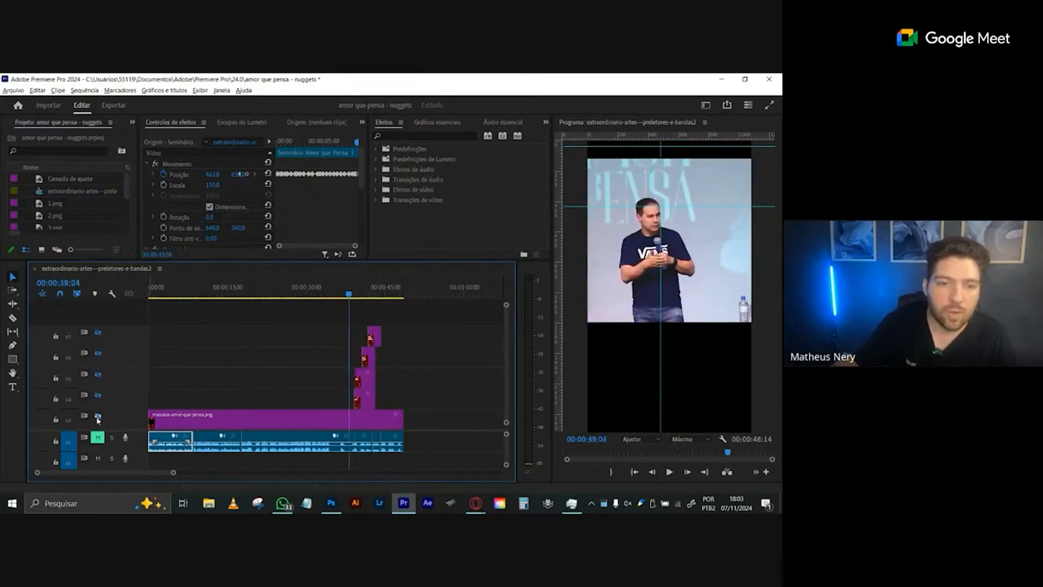
left_click(98, 417)
key("space")
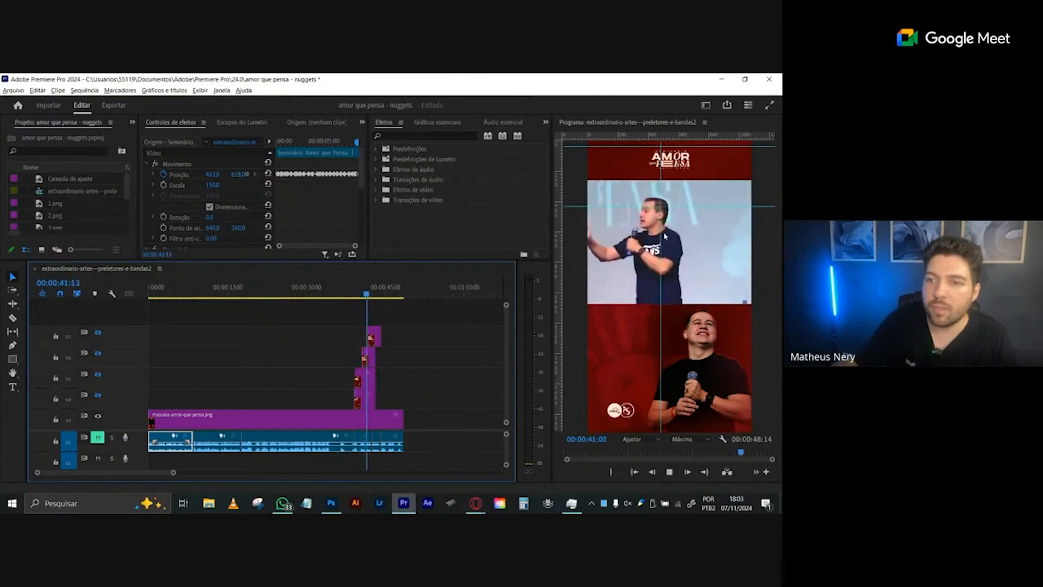
key("space")
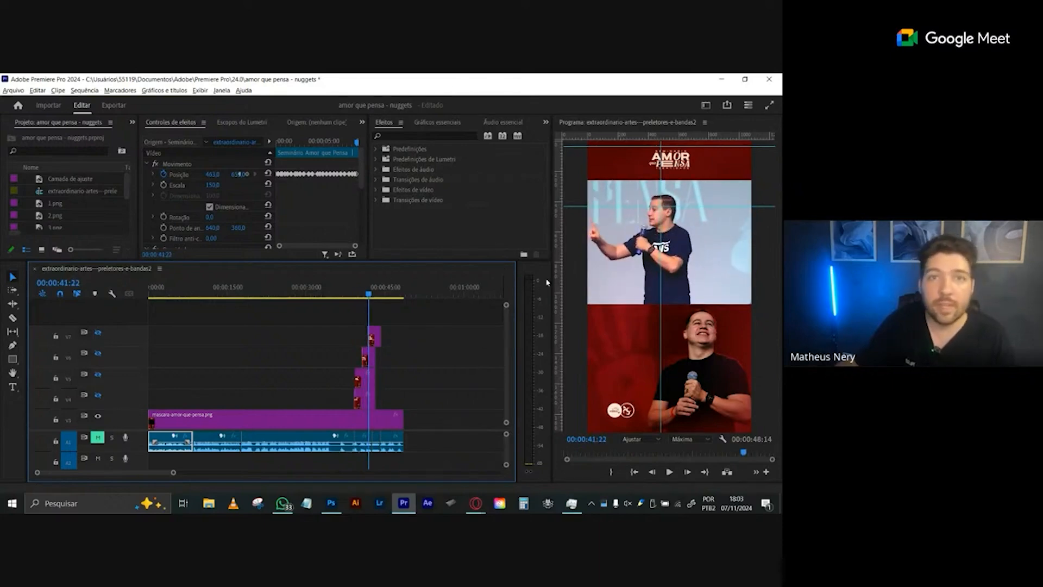
left_click(347, 288)
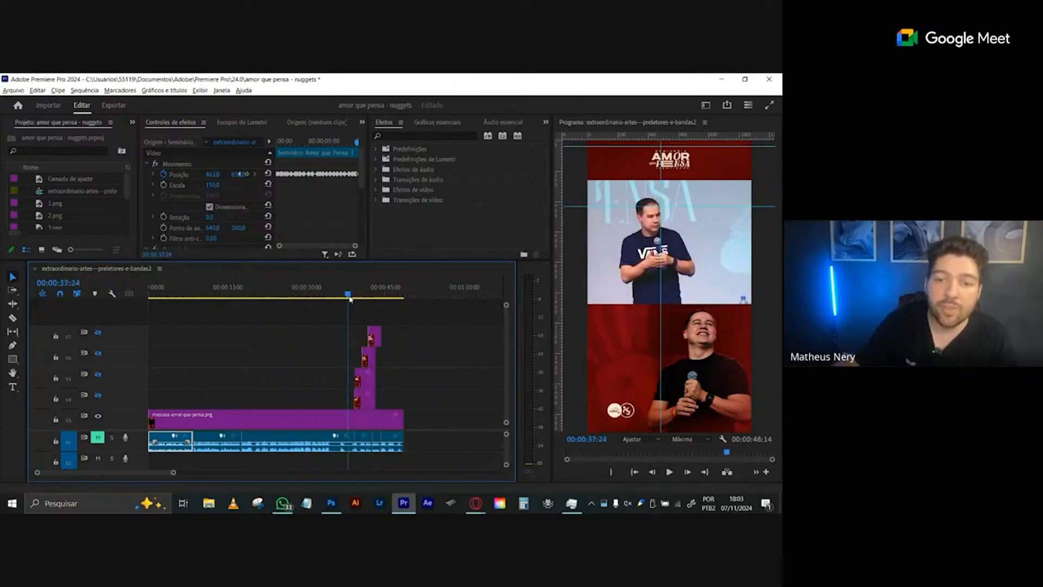
mouse_move(360, 291)
left_mouse_down()
mouse_move(374, 293)
mouse_move(363, 295)
left_mouse_up()
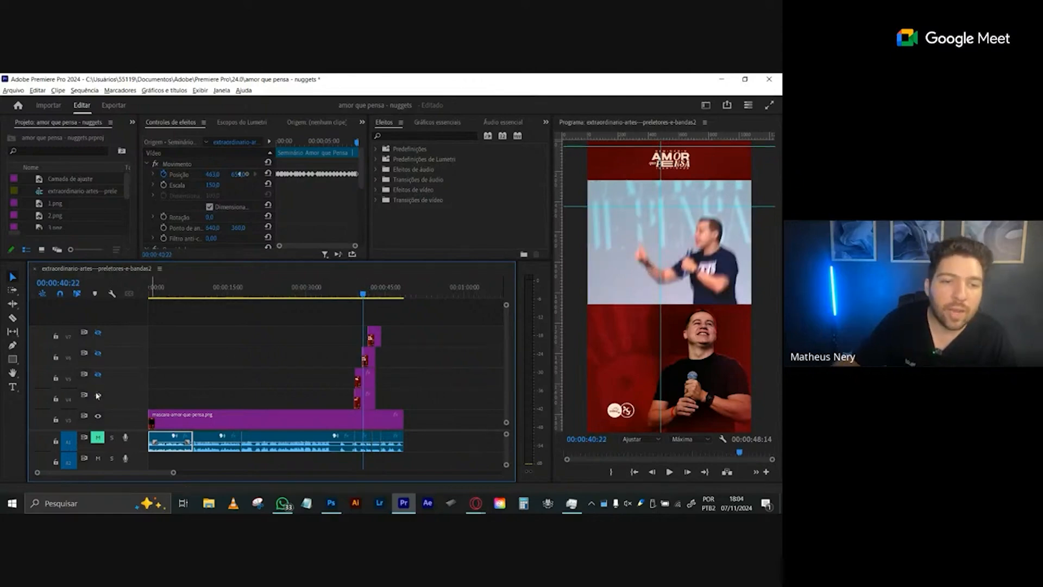
- Show the text image tracks V4 to V7 again and play the text build-up from about 00:00:39 to 00:00:42:07
left_click(97, 396)
left_click(98, 375)
left_click(98, 354)
left_click(98, 333)
left_click_drag(363, 295, 341, 313)
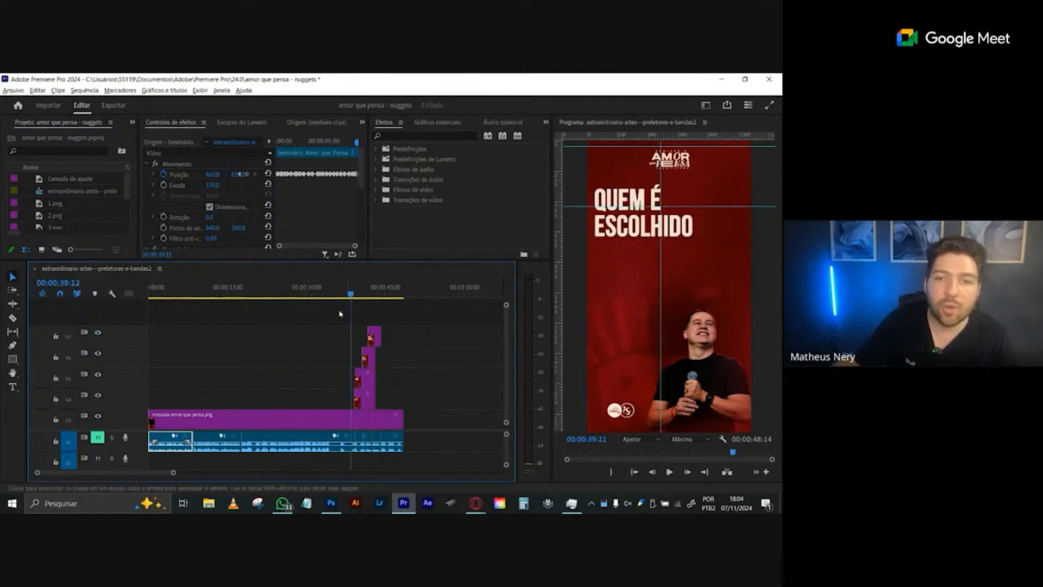
key("space")
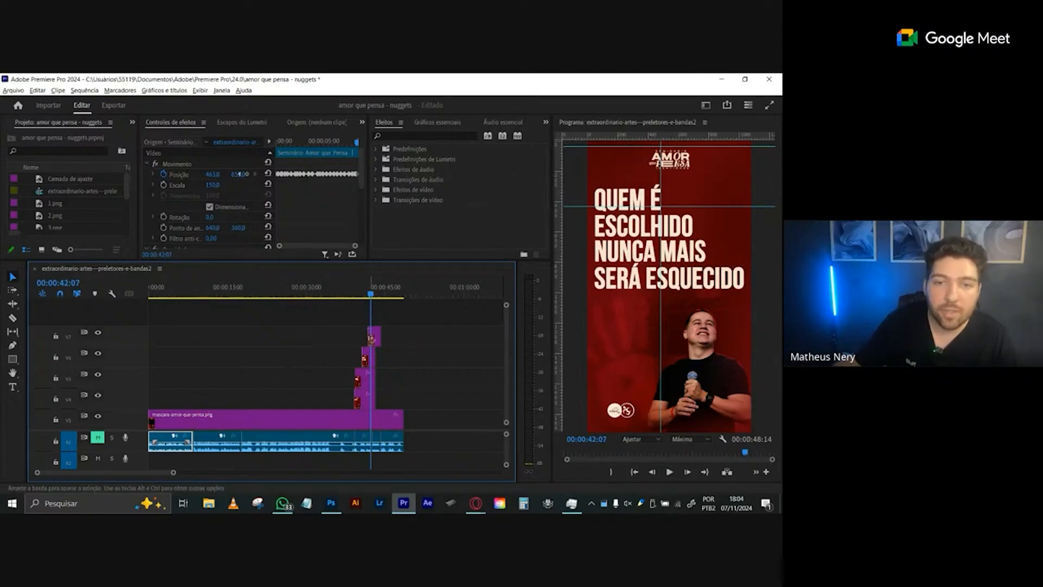
left_click(368, 357)
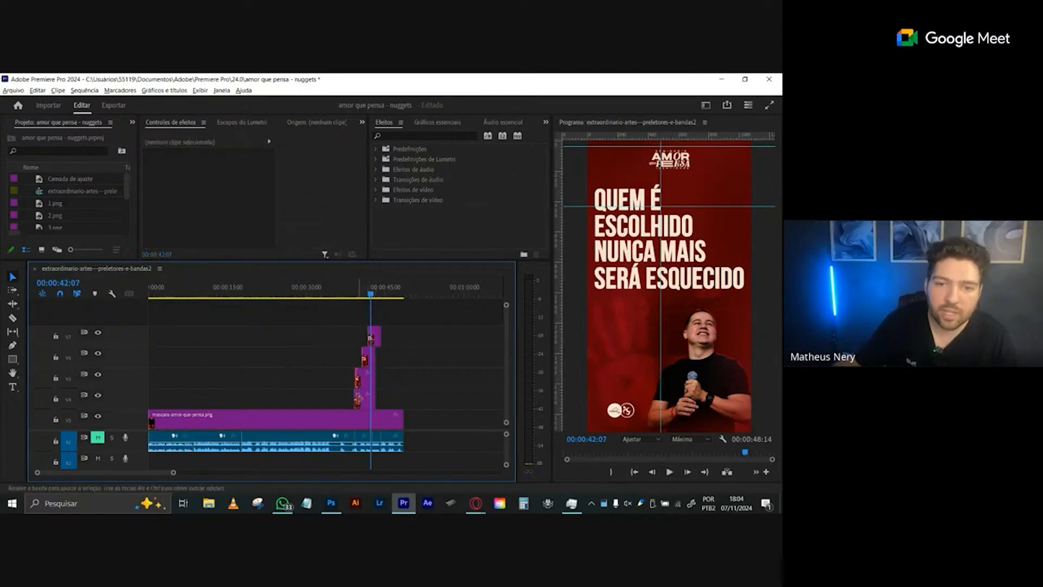
- Switch to Photoshop and show the Agrupar 1 group and the text layers quem é, escolhido, nunca mais and será esquecido
left_click(331, 503)
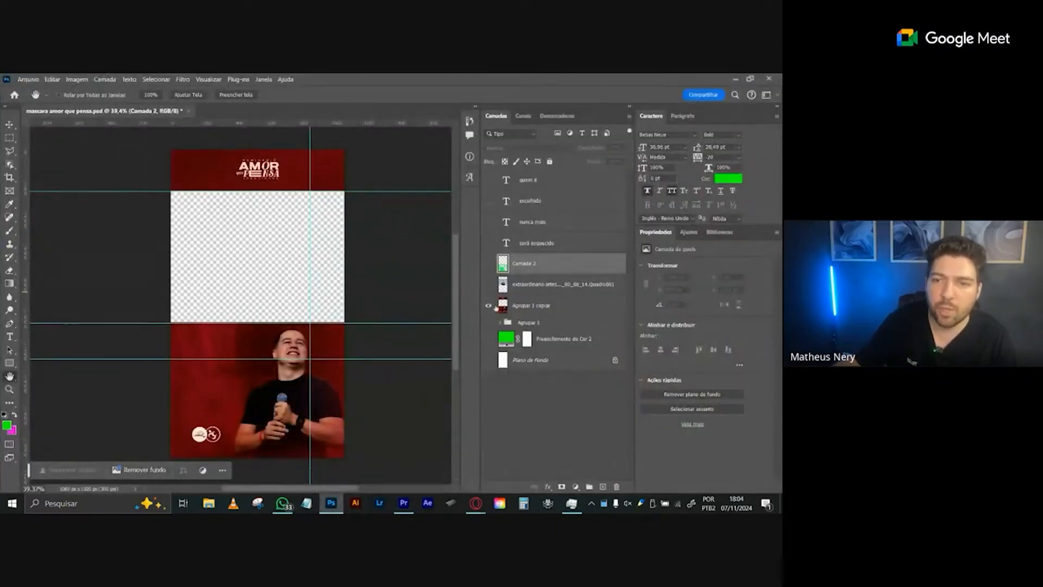
left_click(489, 323)
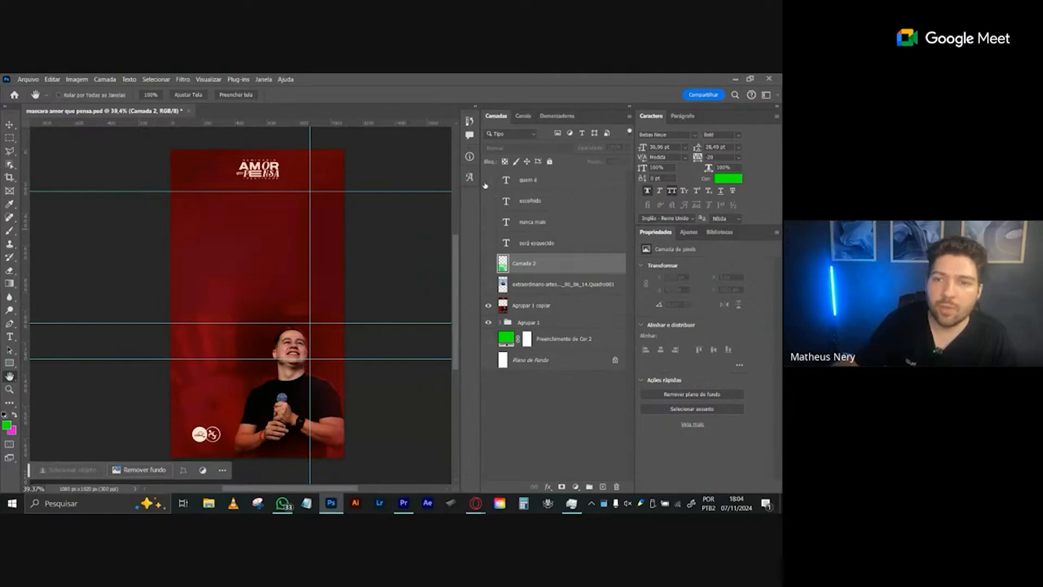
left_click_drag(485, 186, 493, 254)
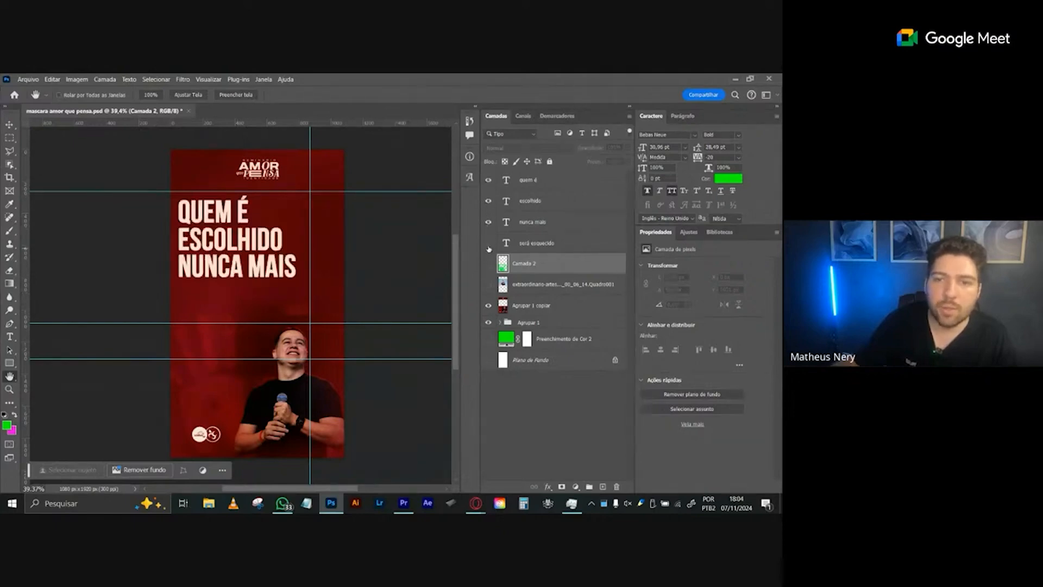
left_click(488, 248)
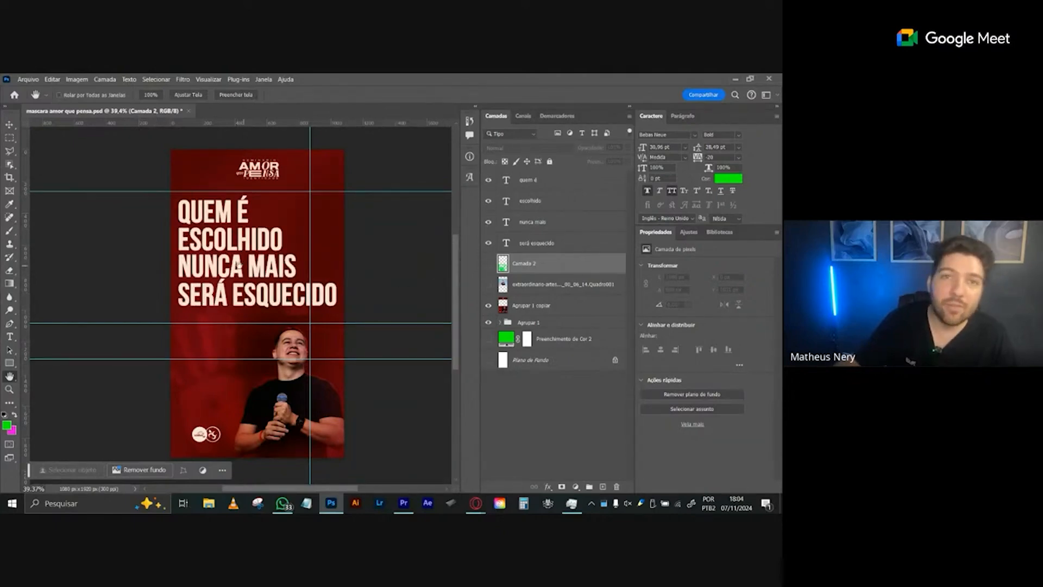
- Switch back to Premiere Pro and select the four stacked text images, with the playhead at 00:00:40:00
key("alt+Tab")
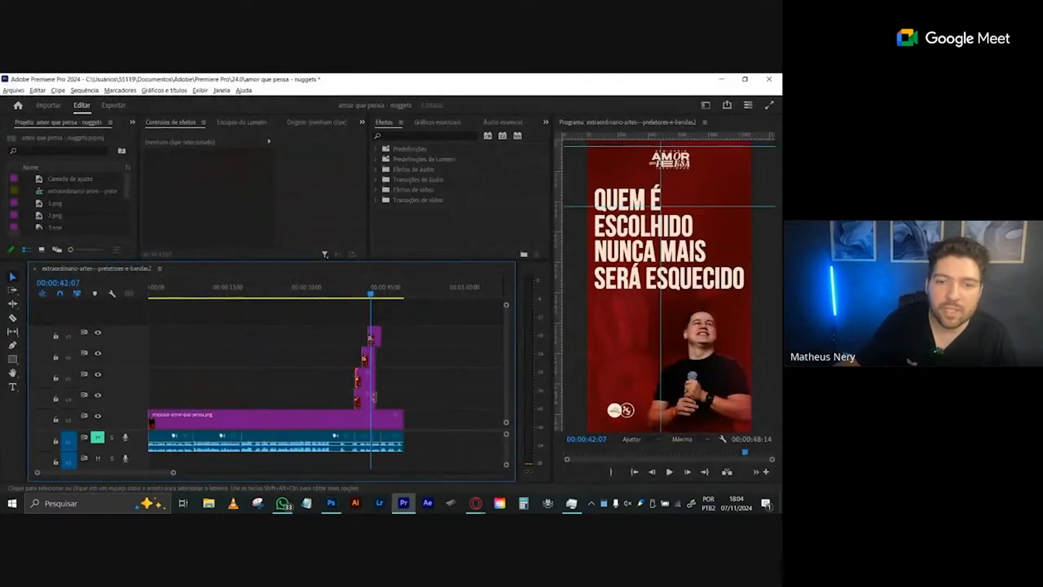
left_click(374, 336)
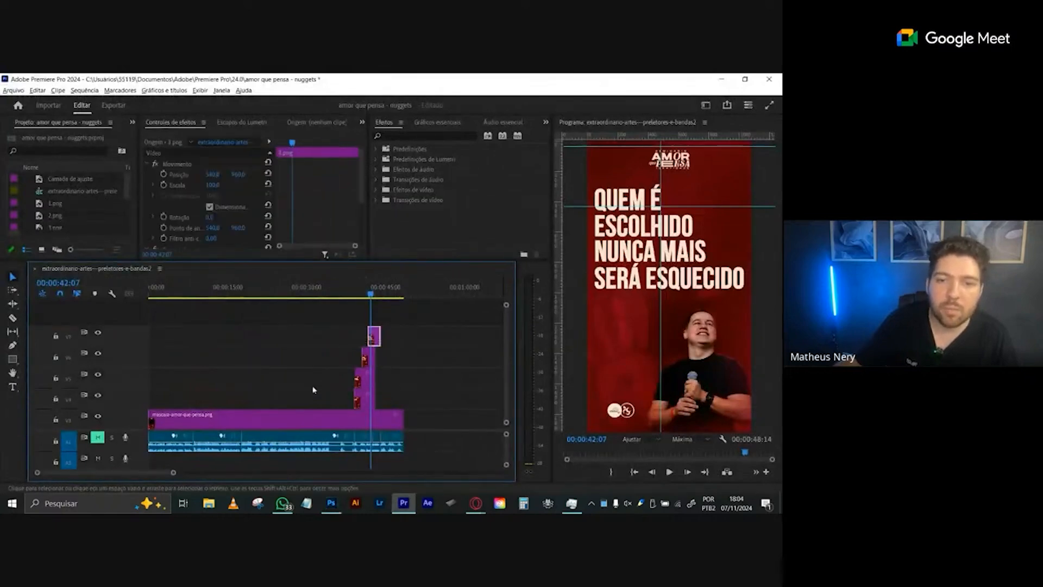
left_click(358, 288)
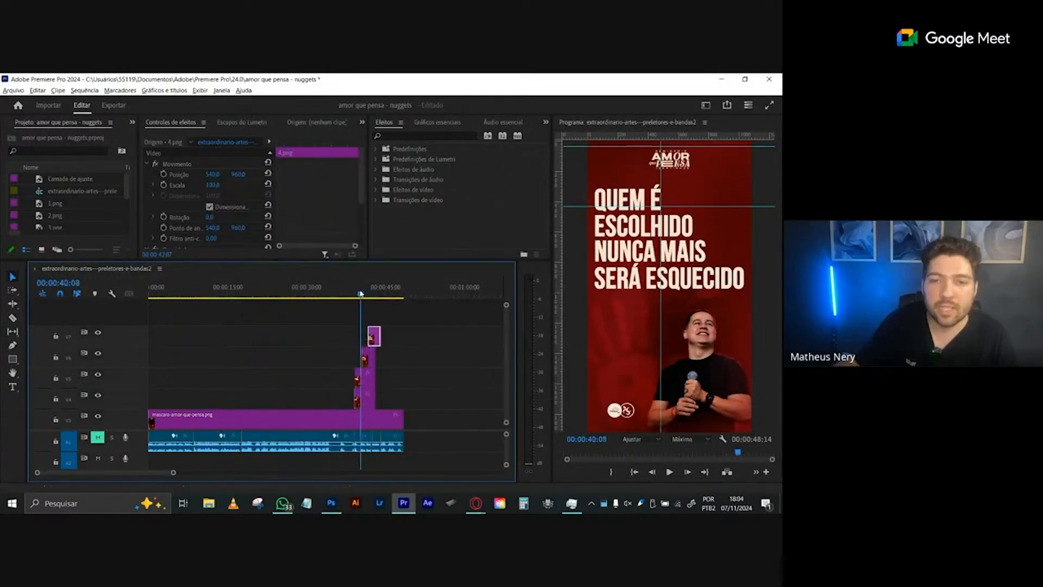
left_click_drag(423, 329, 350, 409)
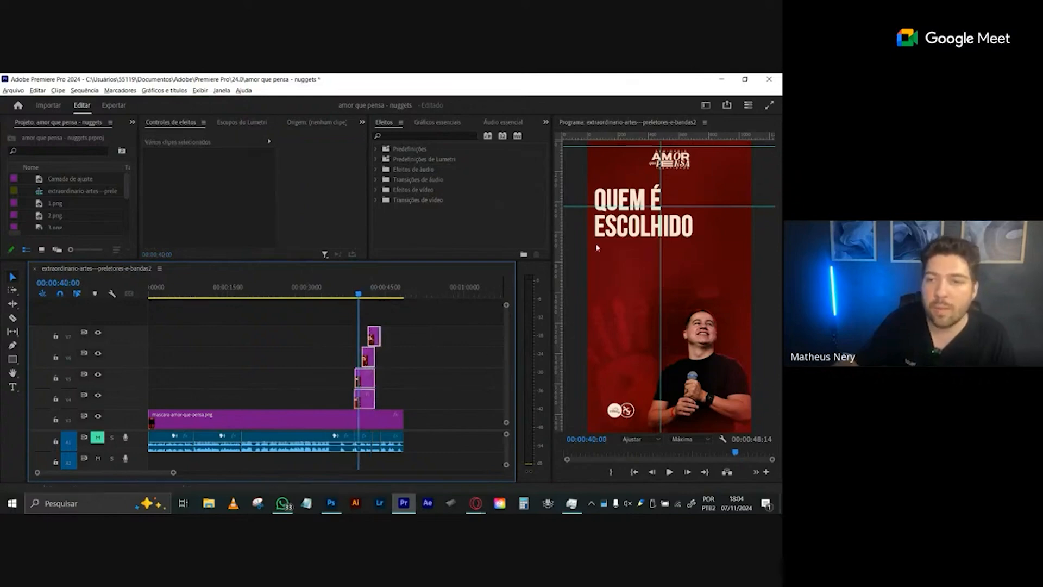
- Play the sequence from 00:00:36:08 until past the last text image, to about 00:00:45:16
left_click(374, 292)
left_click(340, 292)
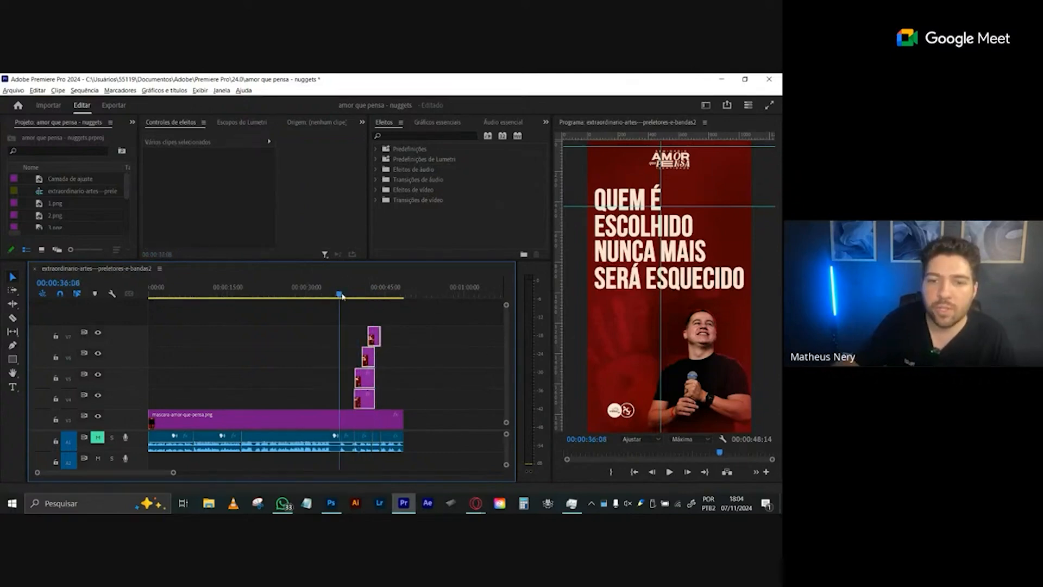
key("space")
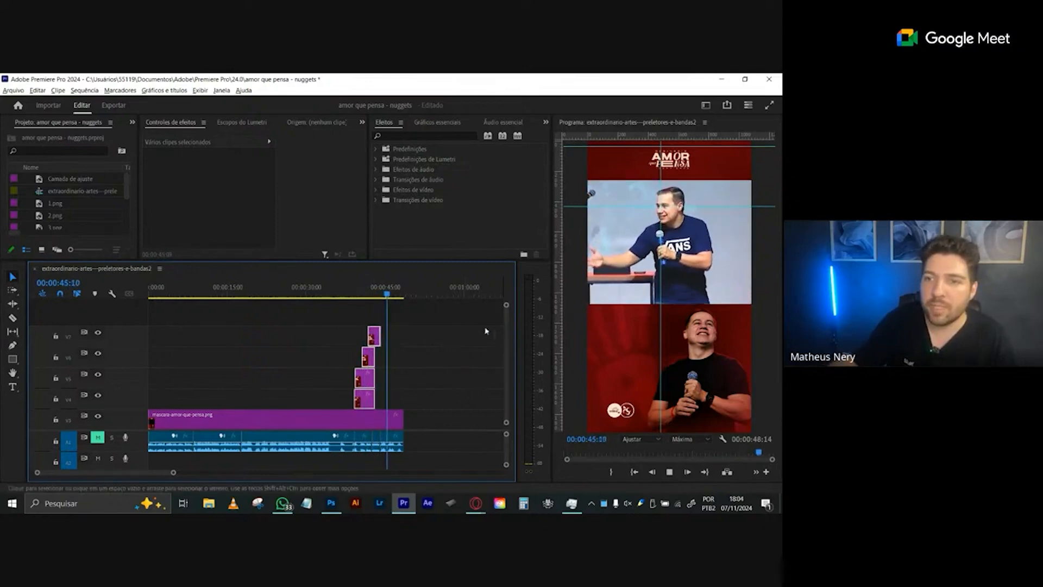
key("space")
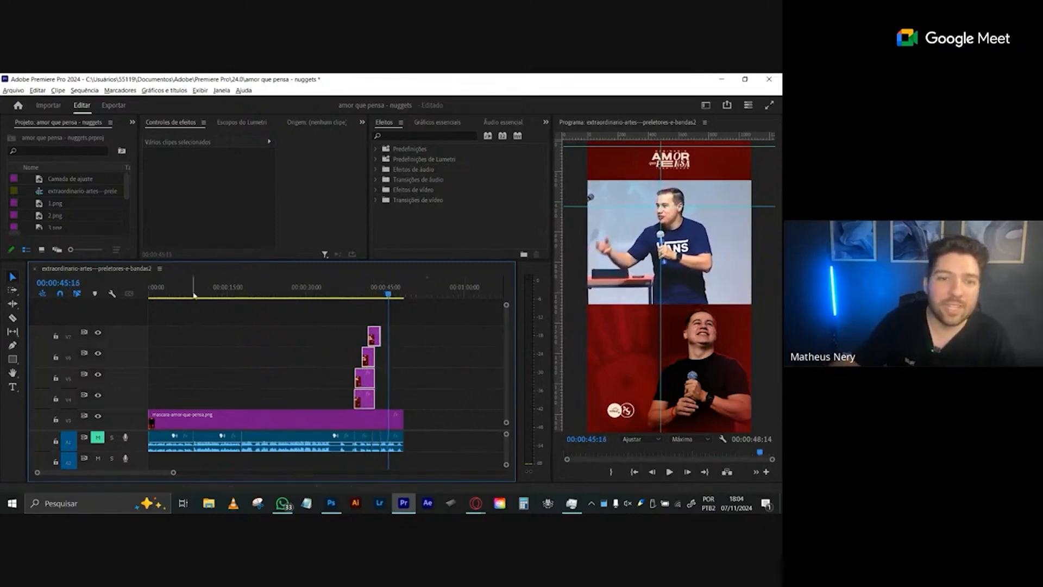
- Return to the sequence start, magnify the timeline slightly and scrub to 00:00:07:21, leaving no clip selected
key("Home")
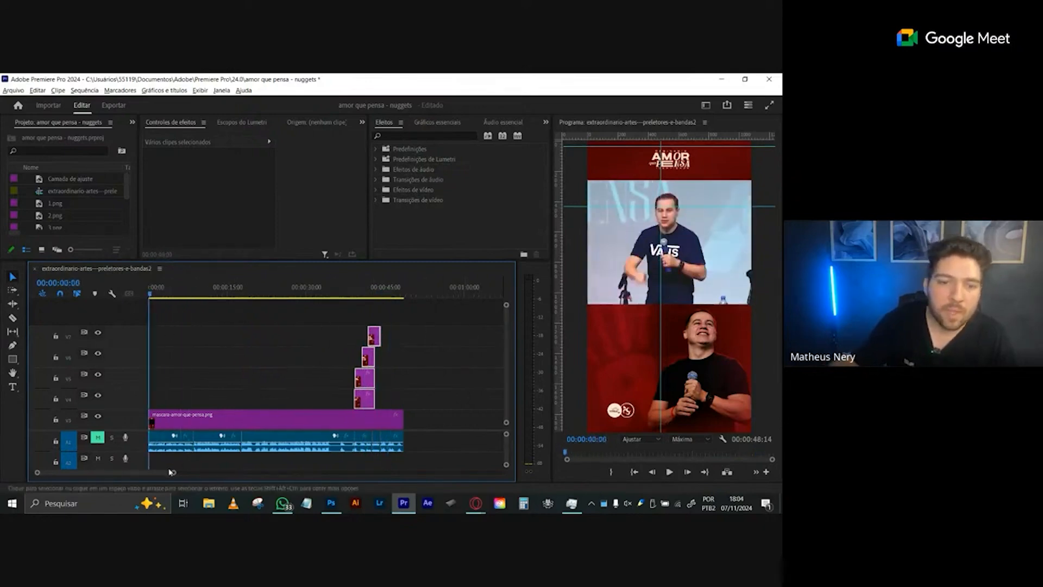
left_click_drag(172, 472, 174, 479)
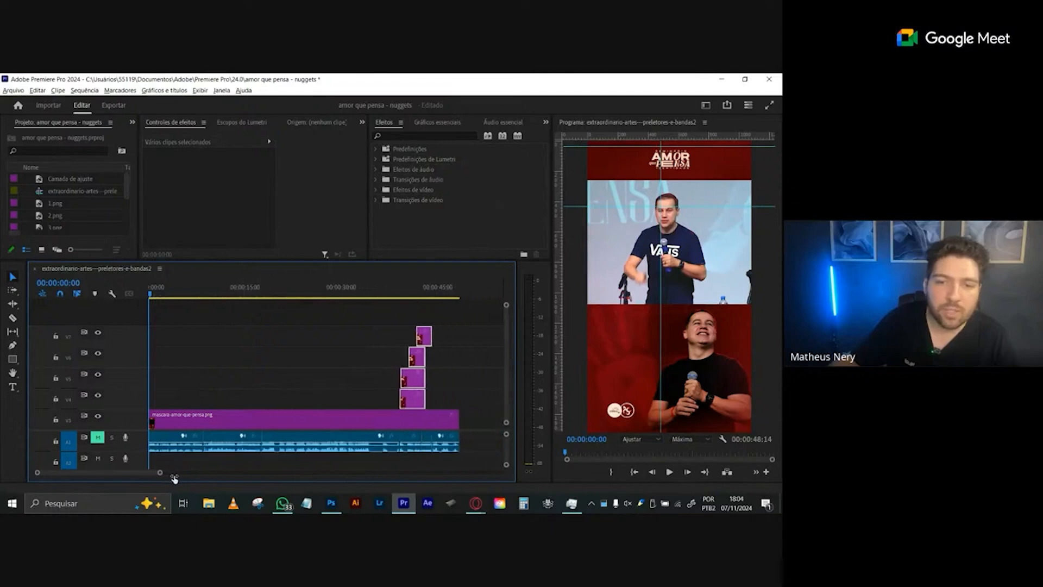
left_click_drag(215, 292, 202, 290)
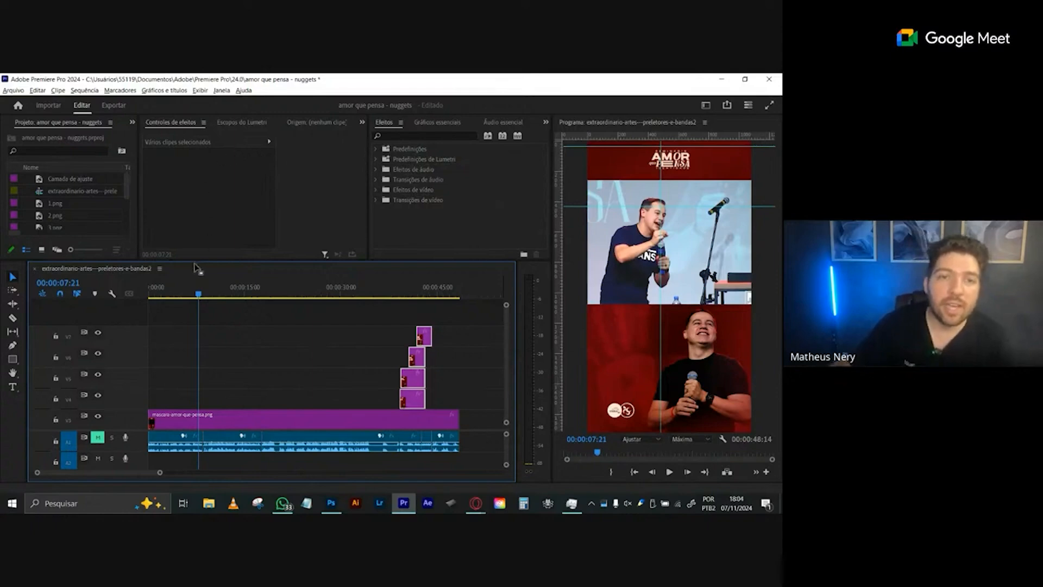
left_click(363, 121)
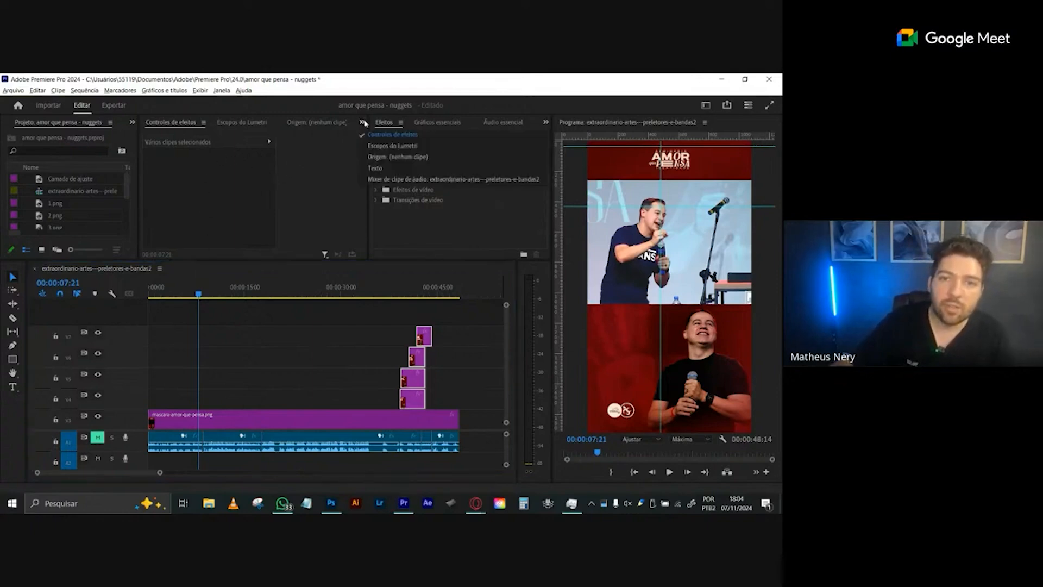
left_click(216, 310)
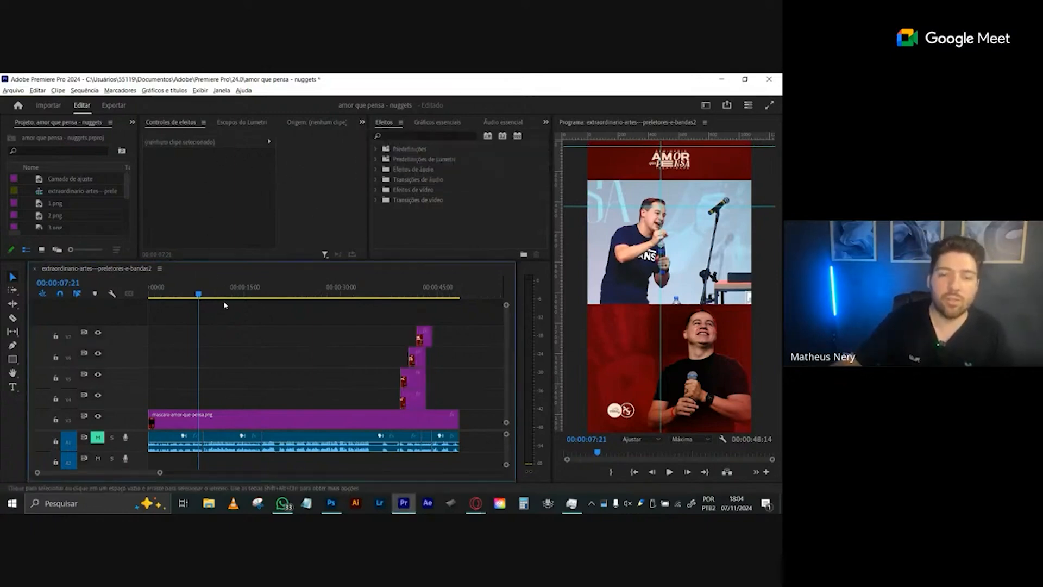
- Close the amor que pensa - nuggets project and Premiere Pro without saving the changes
left_click(331, 503)
left_click(403, 503)
left_click(769, 79)
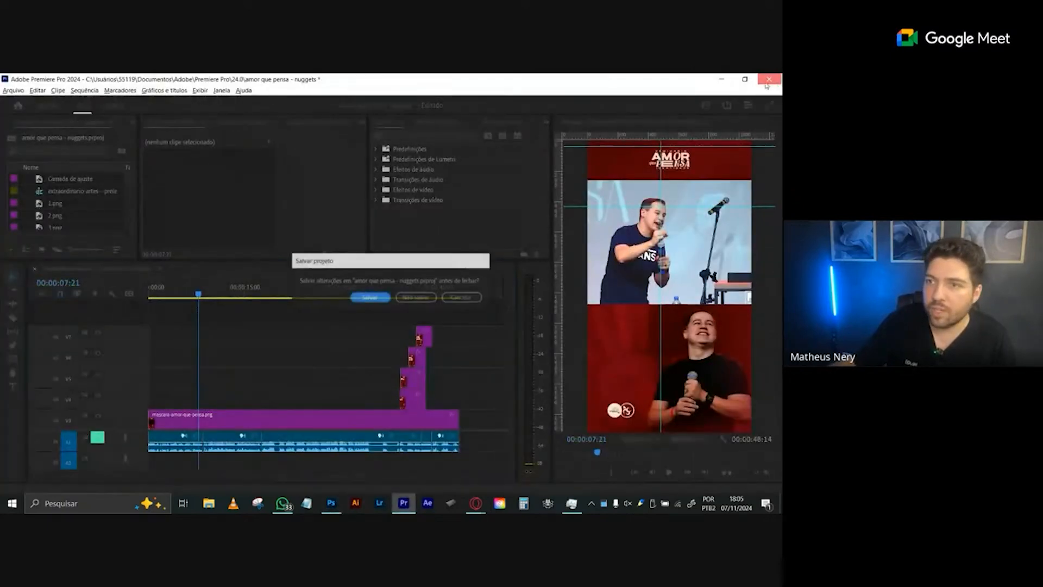
left_click(416, 297)
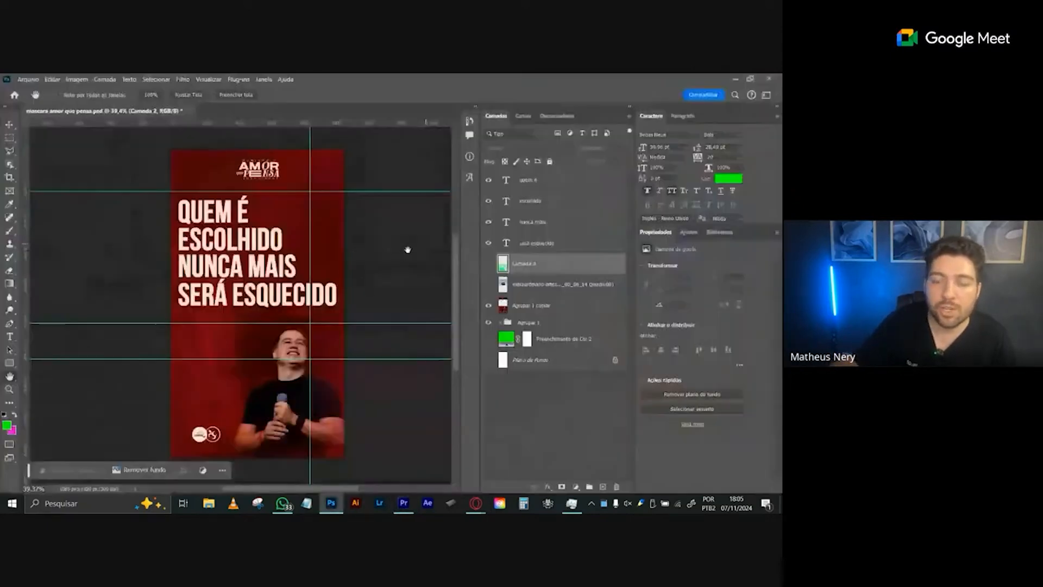
- Start Premiere Pro again and open the recent project legenda facil
left_click(405, 505)
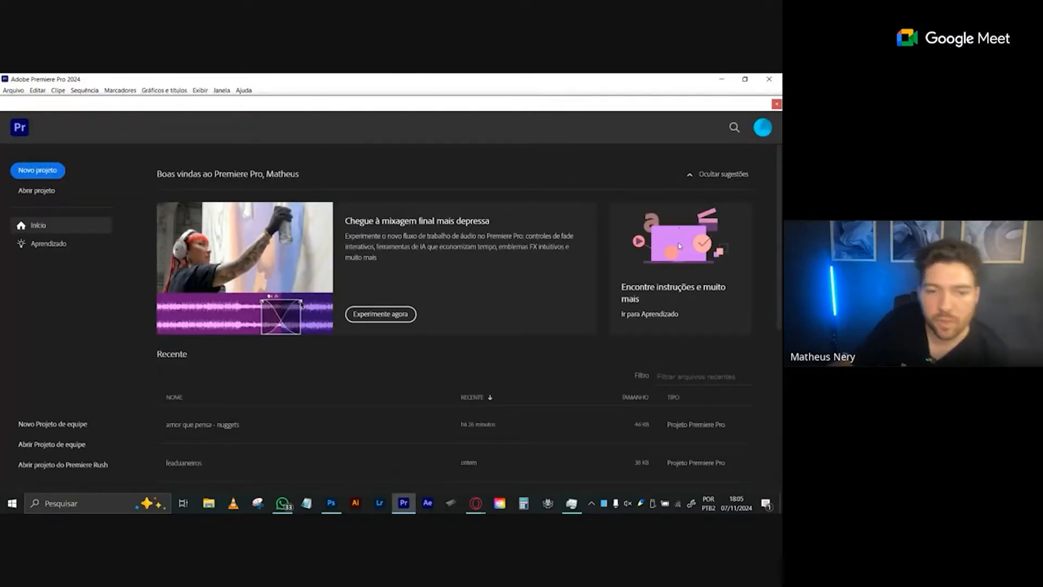
scroll(748, 264, "down", 3)
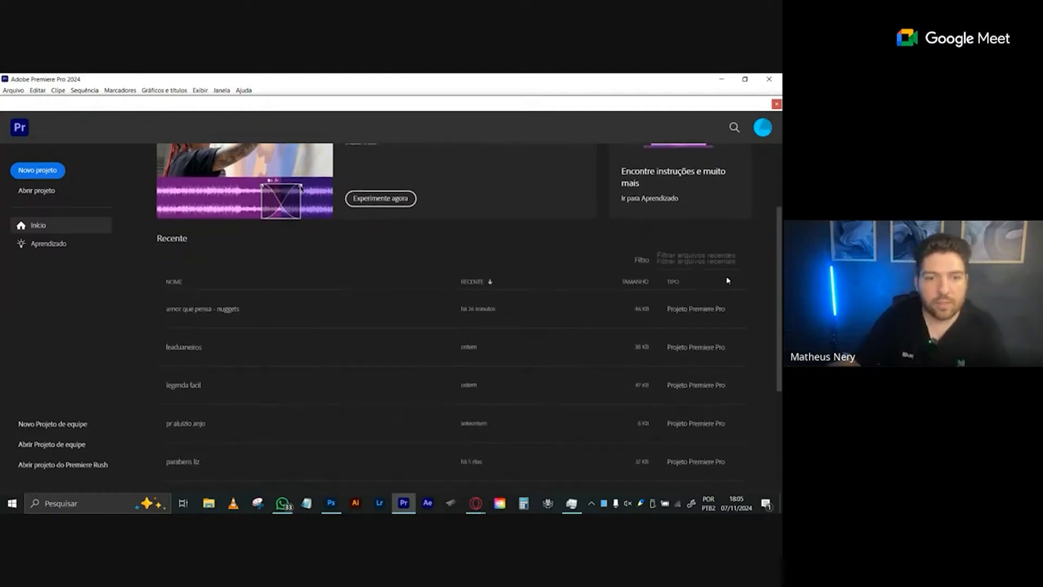
left_click(198, 377)
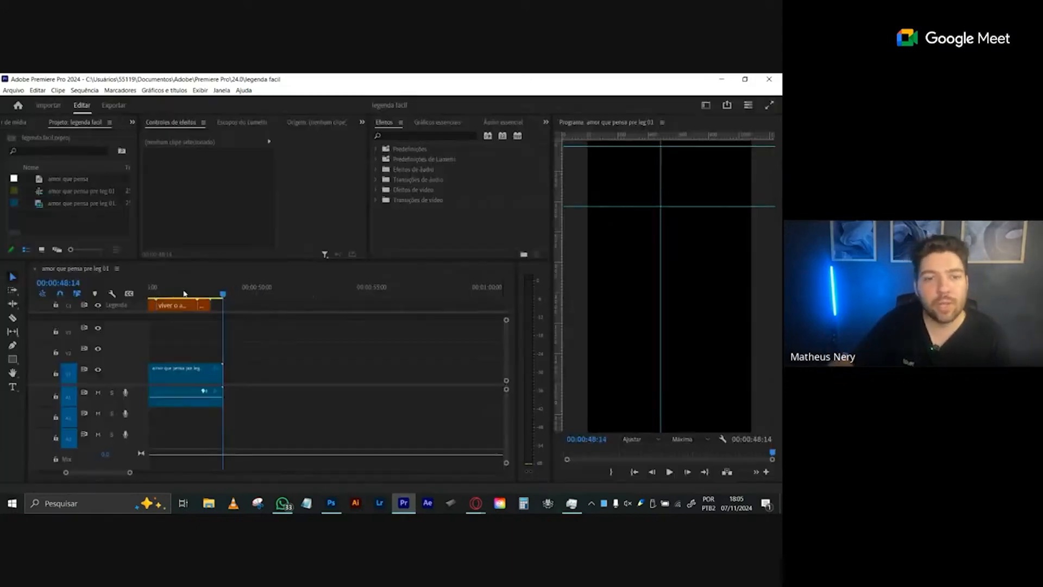
- Fit the whole captioned sequence in the timeline and move the playhead to 00:00:00:00
left_click(151, 293)
left_click_drag(130, 473, 52, 480)
left_click_drag(186, 294, 122, 300)
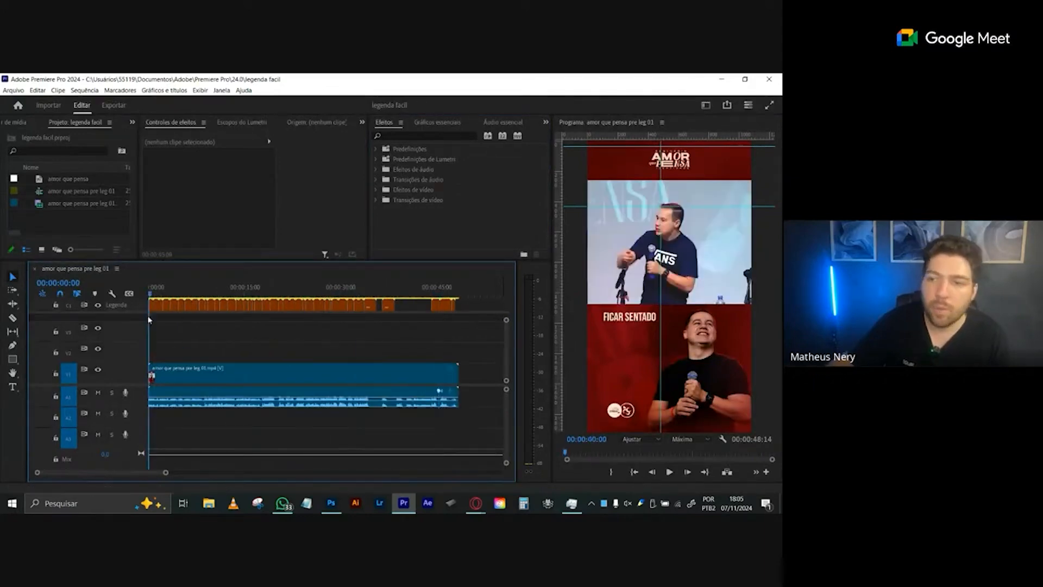
- Play the sequence from the start to 00:00:03:12 with the caption track hidden and audio track A1 muted
left_click(99, 306)
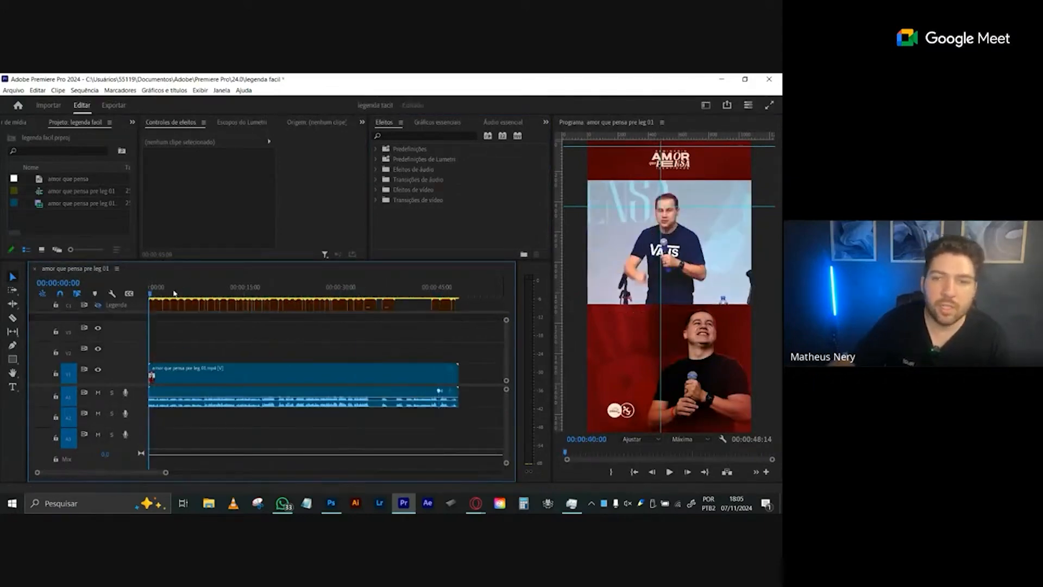
key("space")
left_click(98, 392)
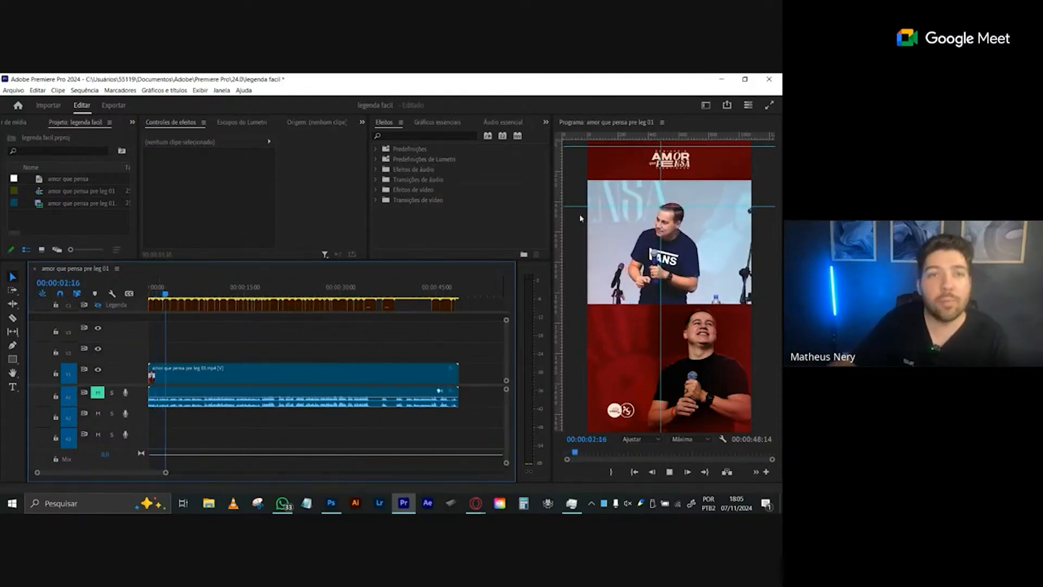
key("space")
- Show the caption track again and check the captions at 00:00:24:01 and 00:00:32:22
left_click(98, 305)
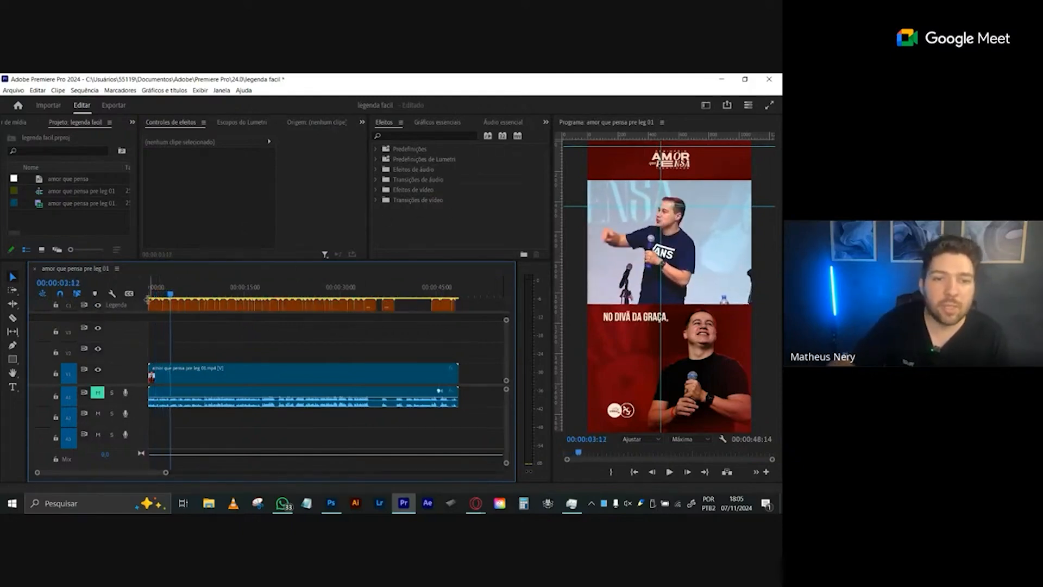
left_click_drag(170, 293, 301, 294)
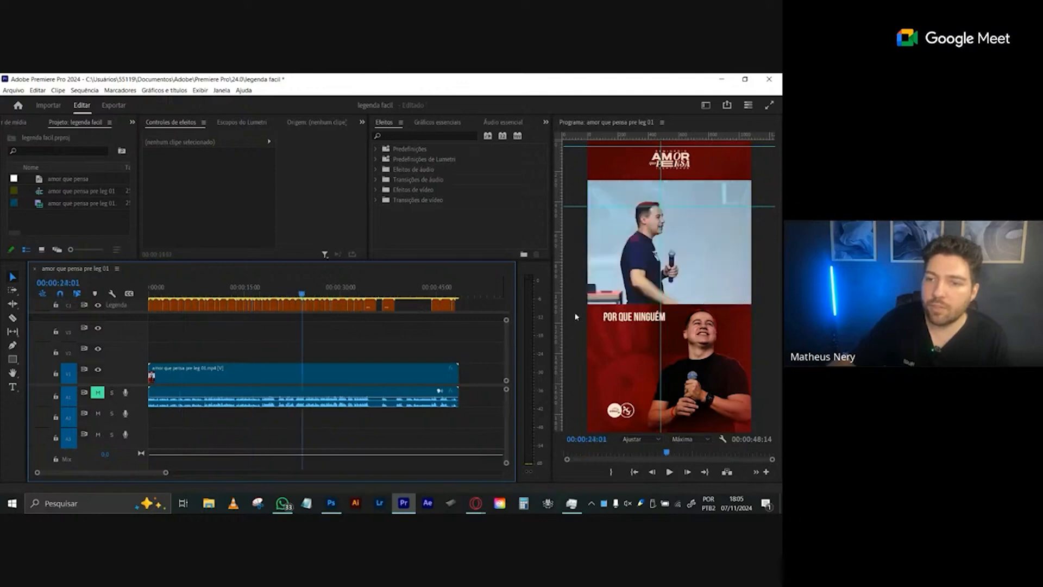
left_click(359, 293)
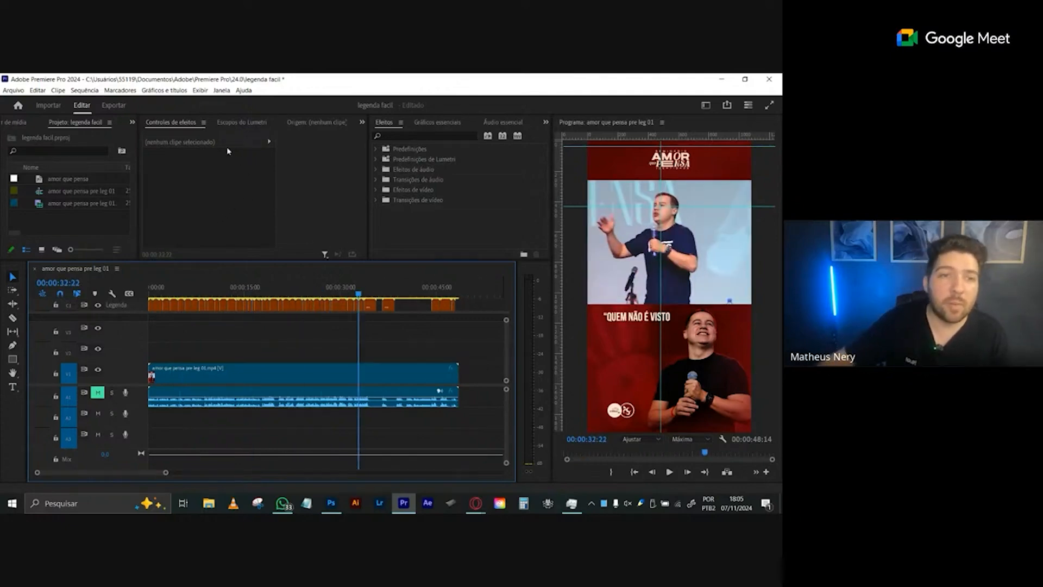
- Open the transcription view of the sequence, enlarge its area in both directions, and select the video clip in the timeline
left_click(362, 122)
left_click(404, 172)
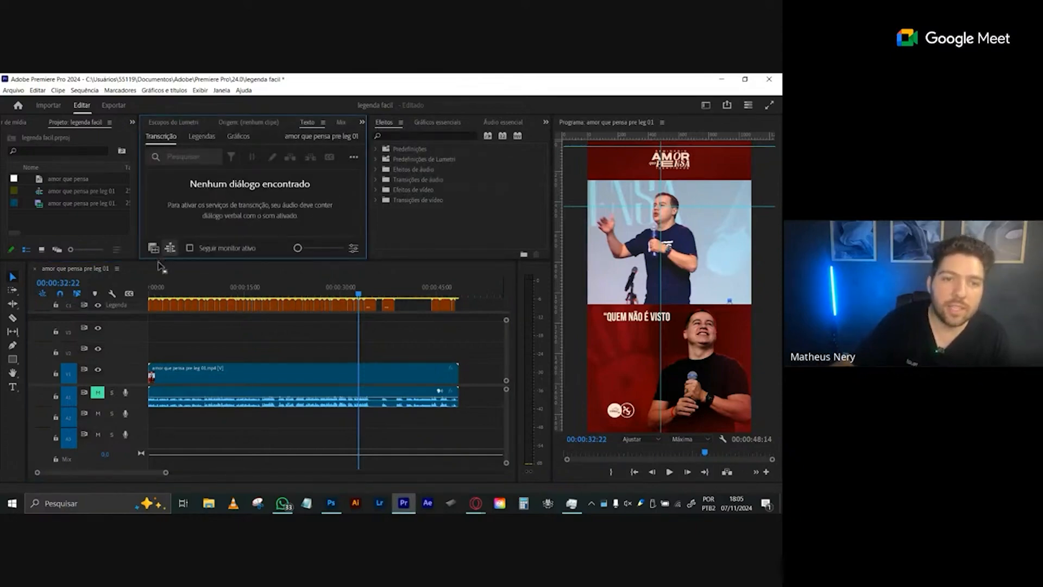
left_click_drag(161, 266, 160, 320)
left_click(223, 91)
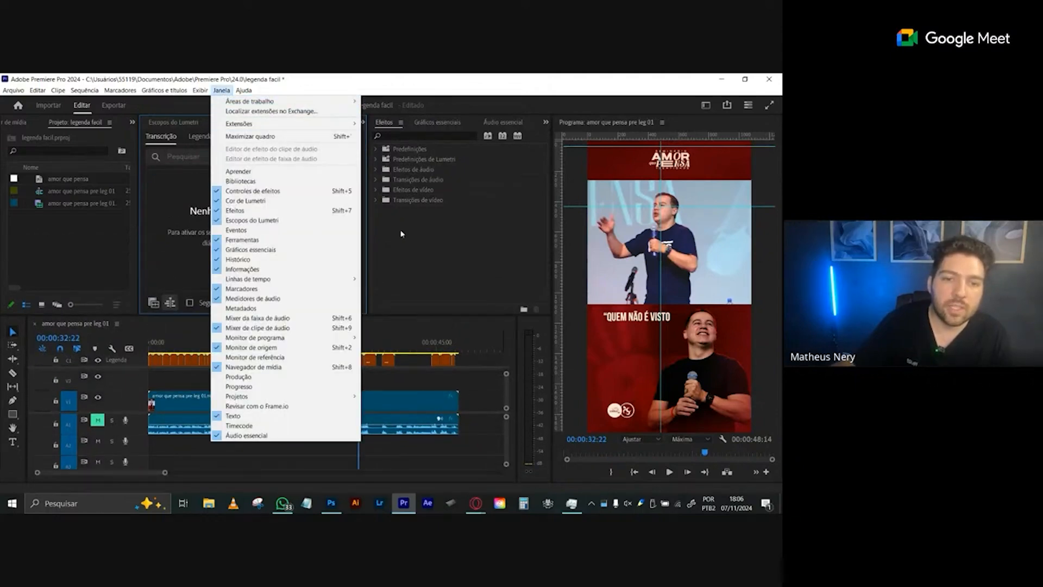
left_click(176, 326)
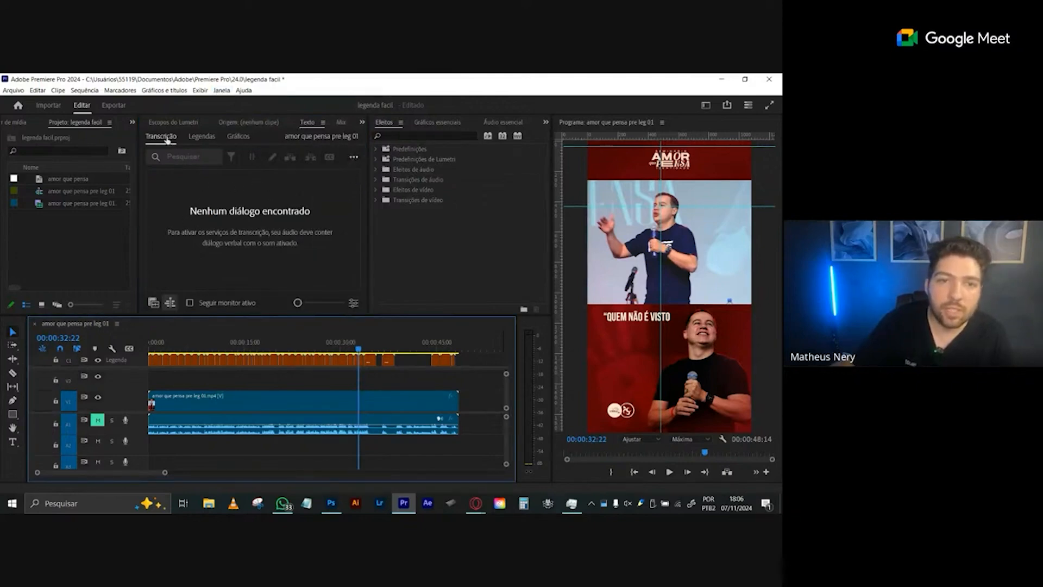
left_click_drag(369, 298, 417, 298)
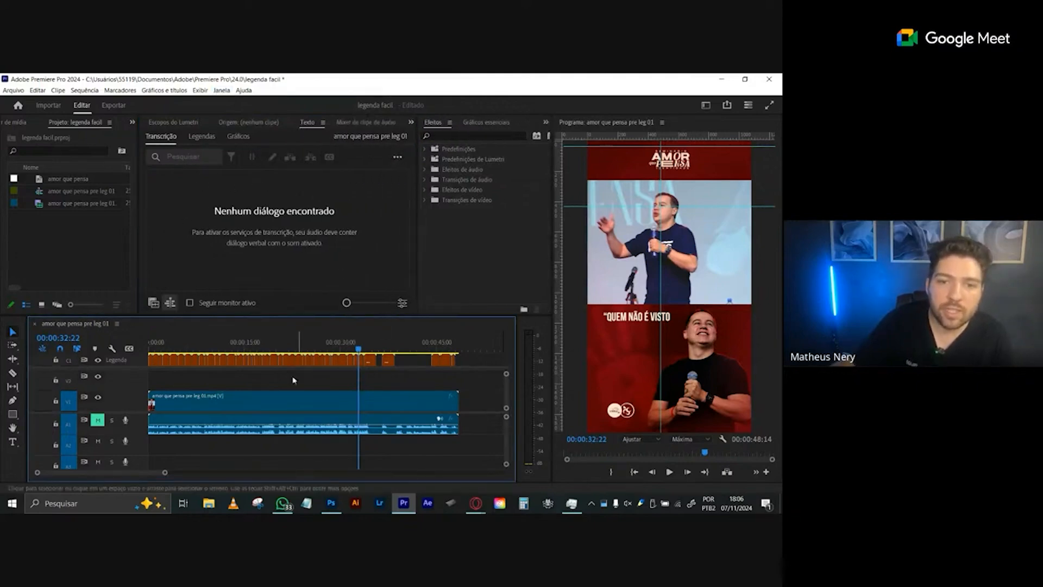
left_click(270, 409)
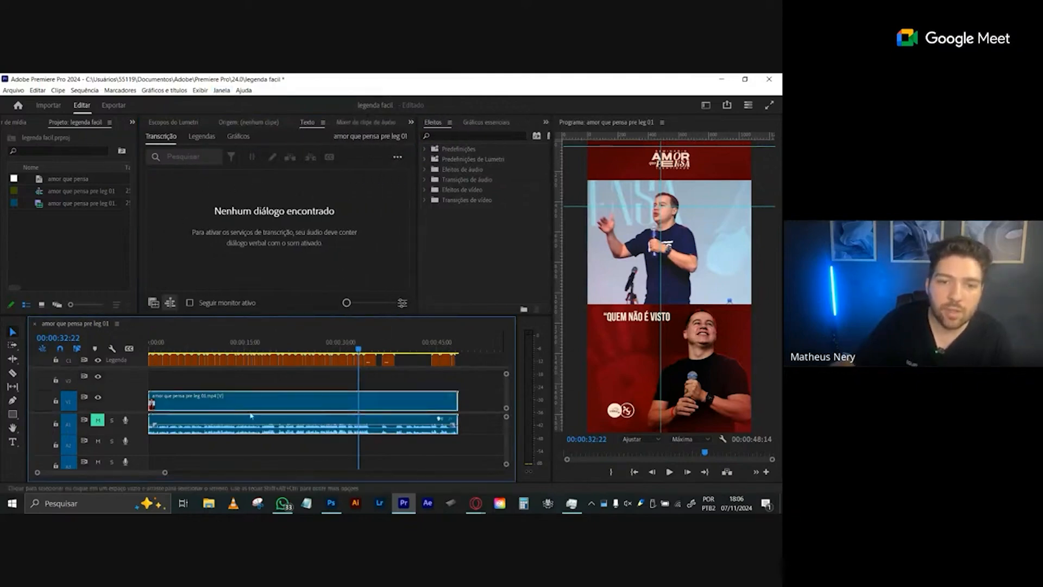
left_click(397, 159)
left_click(397, 158)
left_click(276, 230)
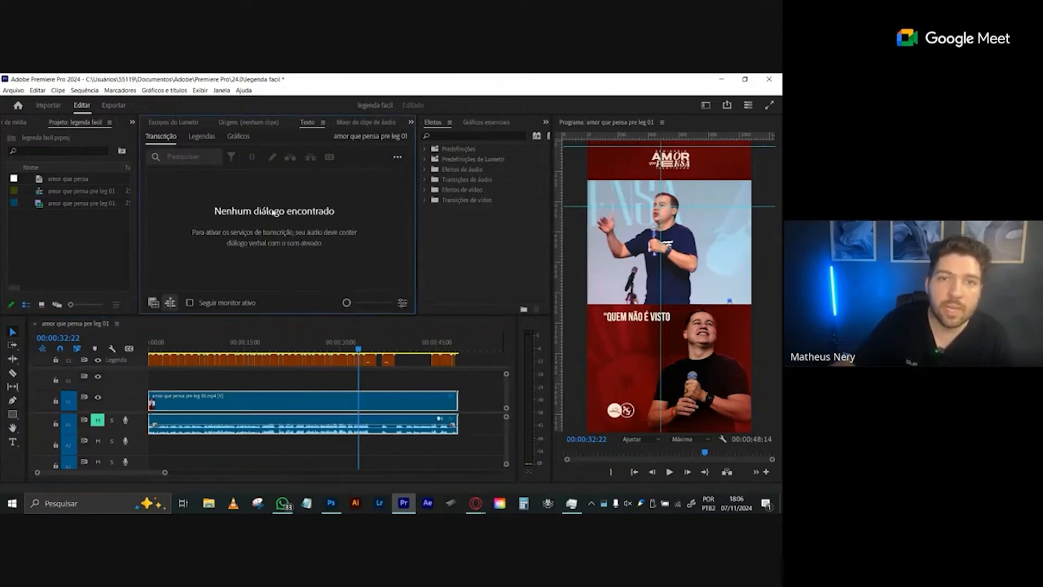
left_click(398, 158)
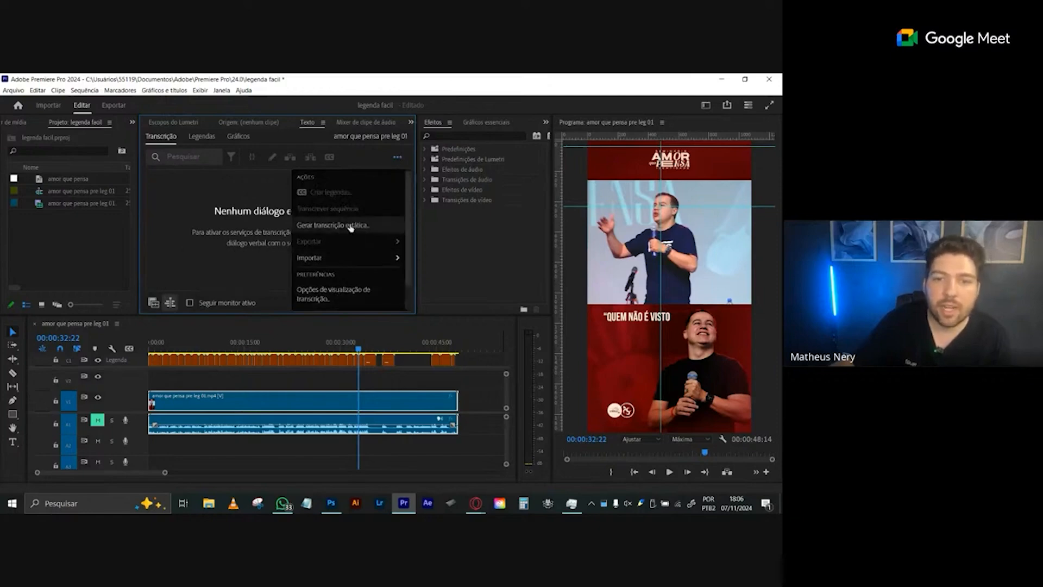
mouse_move(410, 226)
left_mouse_down()
mouse_move(409, 263)
mouse_move(406, 216)
left_mouse_up()
left_click(235, 237)
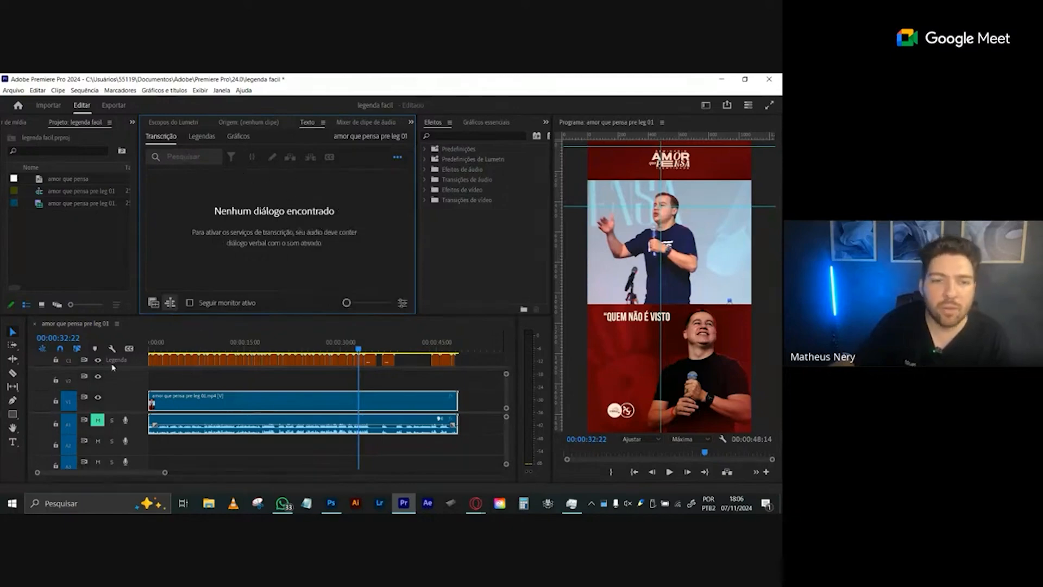
left_click(397, 157)
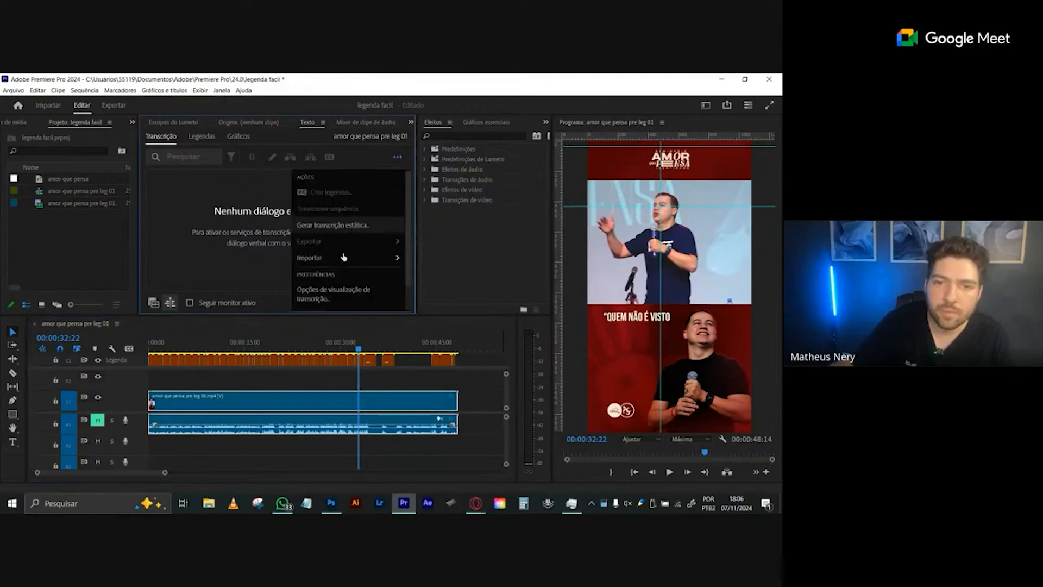
left_click(353, 228)
left_click(342, 277)
left_click_drag(351, 255, 377, 125)
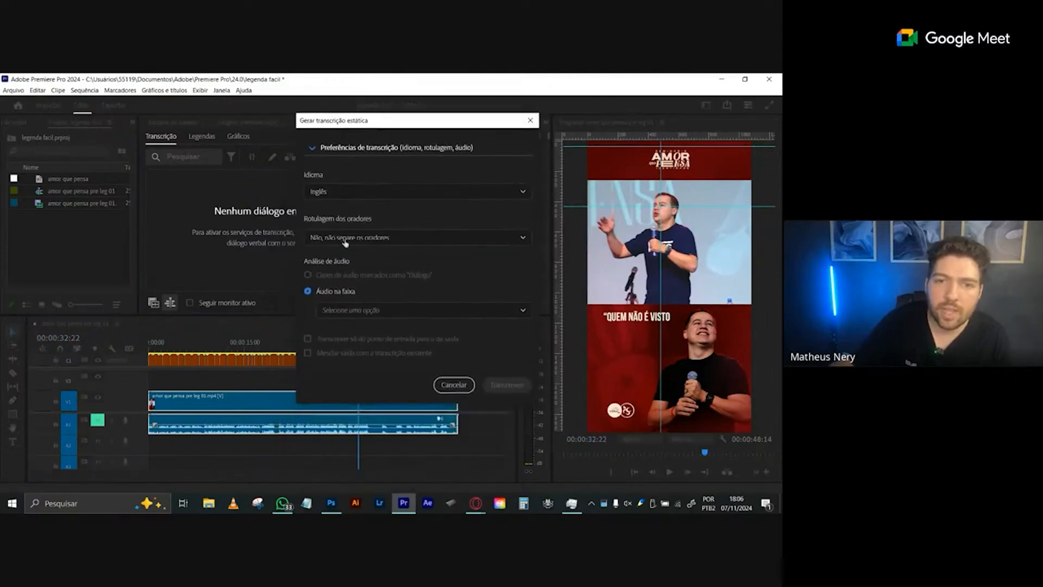
left_click(337, 193)
left_click_drag(530, 213, 529, 249)
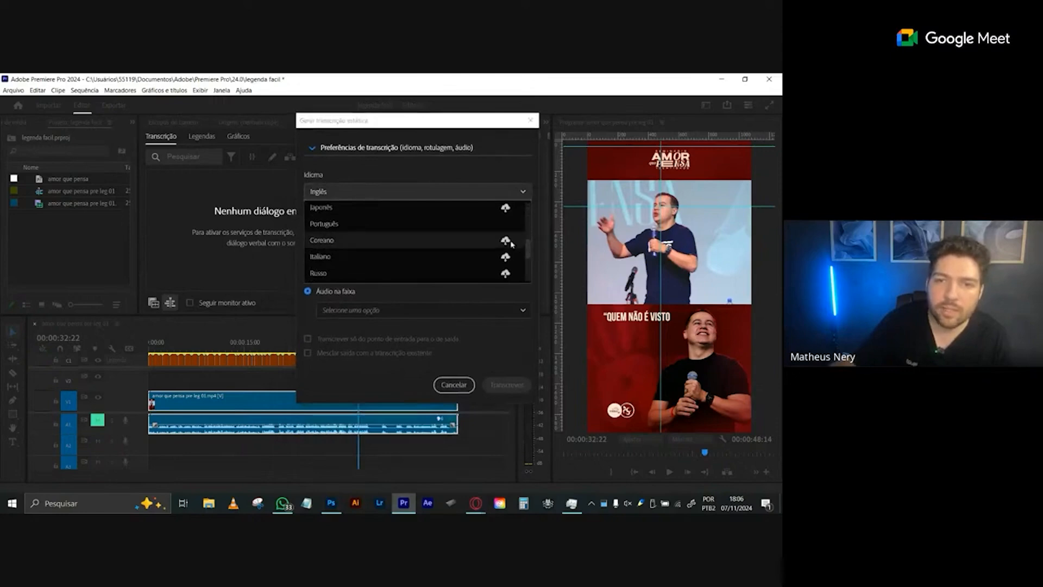
left_click(325, 219)
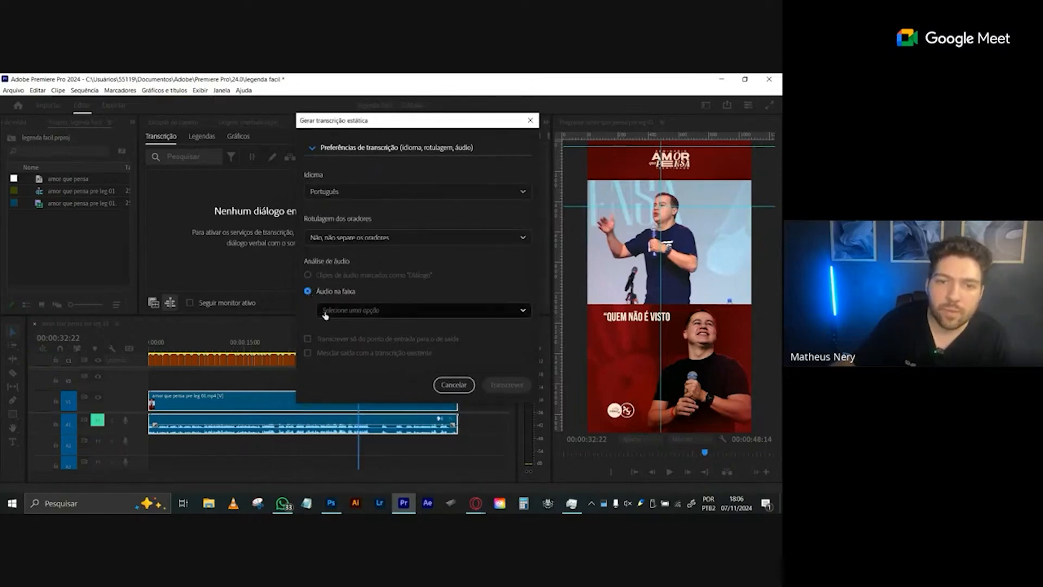
left_click(375, 310)
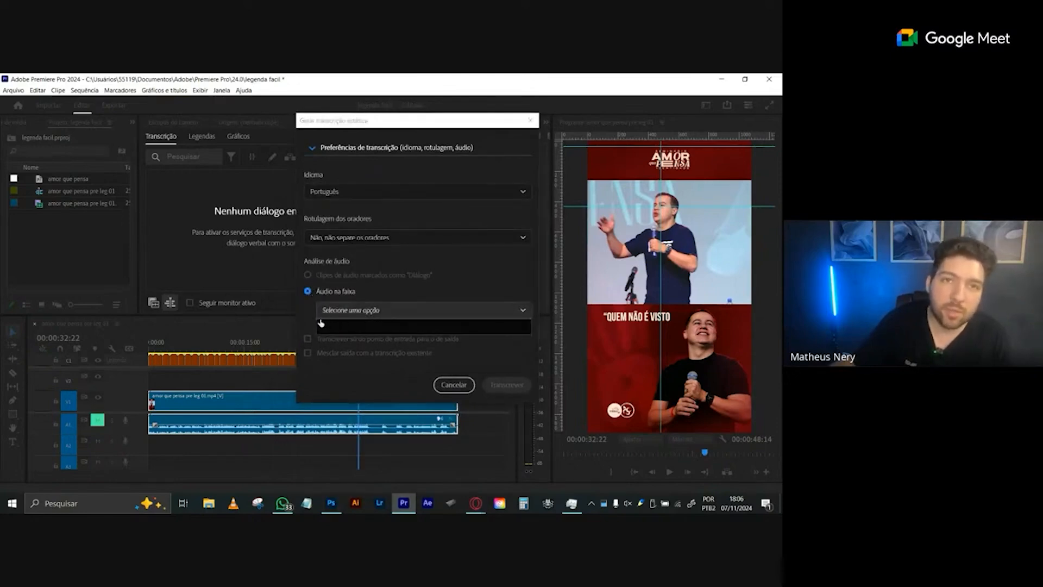
left_click(374, 290)
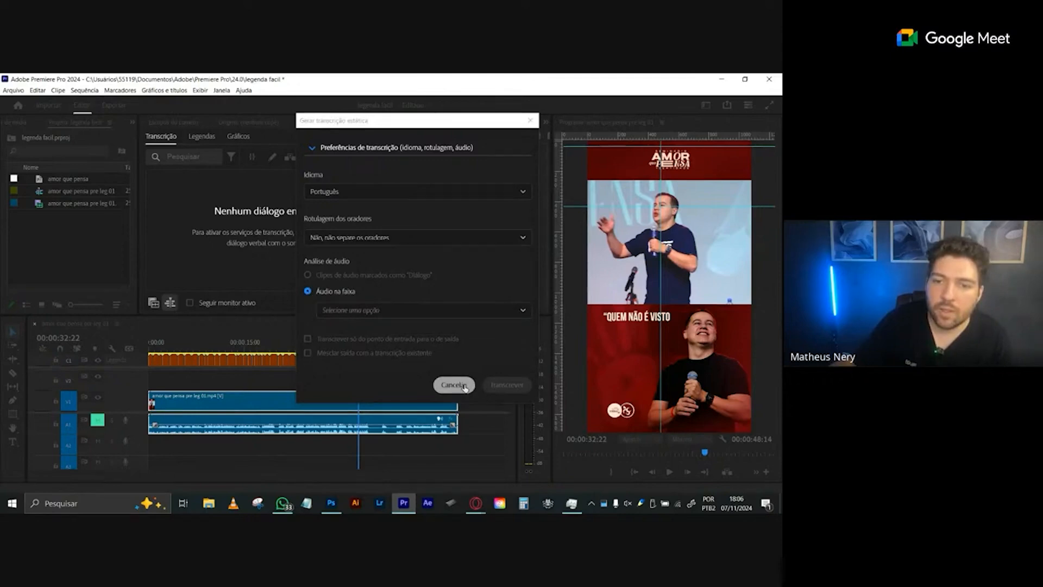
left_click_drag(415, 123, 401, 135)
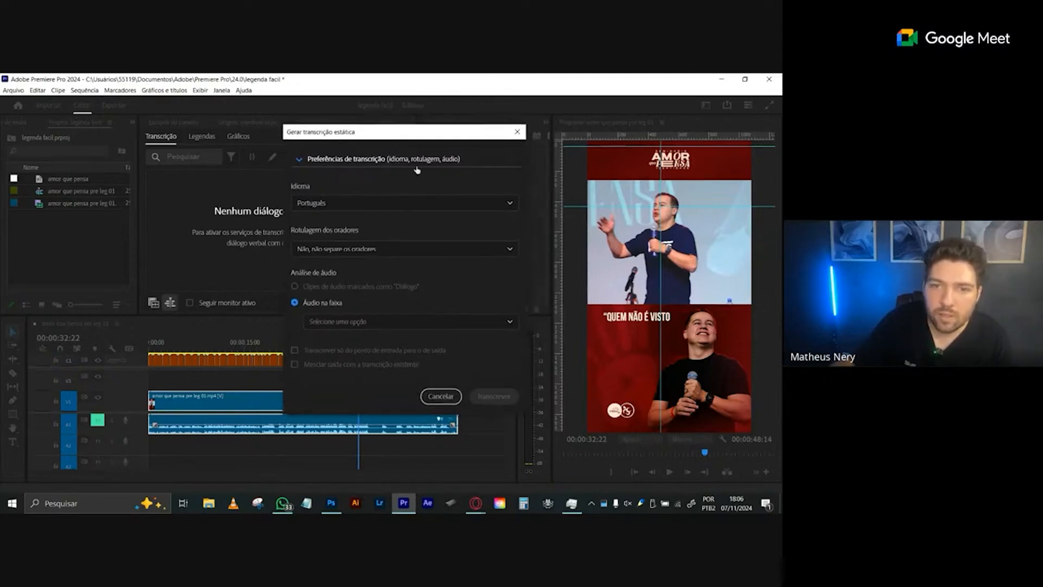
left_click(373, 159)
left_click(372, 159)
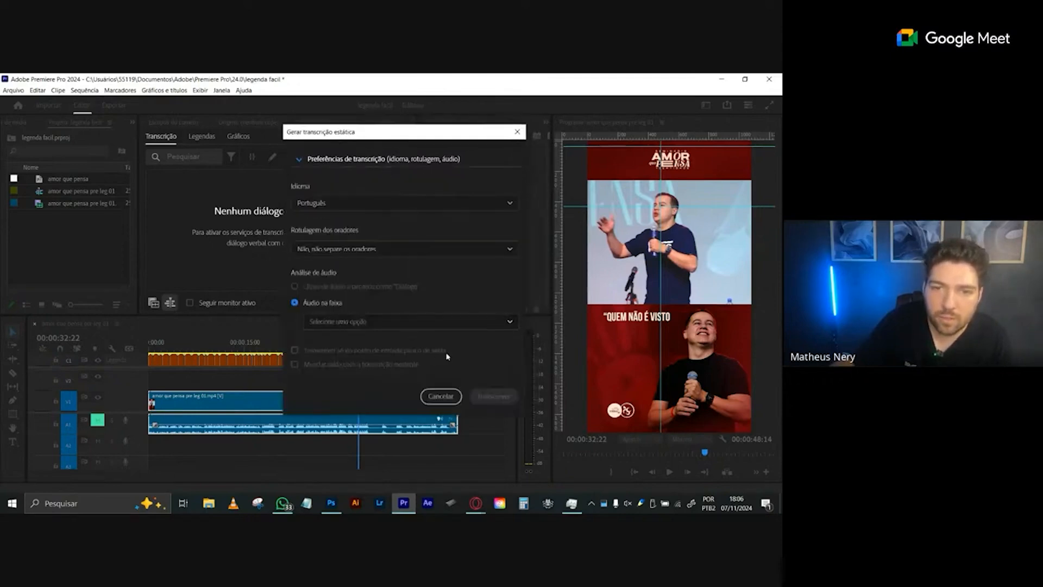
left_click(505, 248)
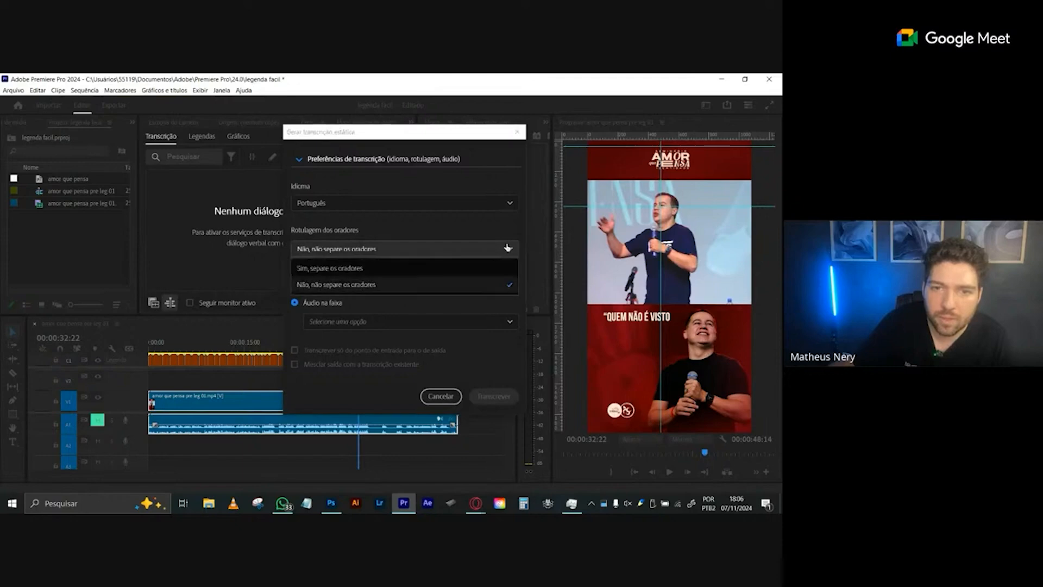
left_click(506, 249)
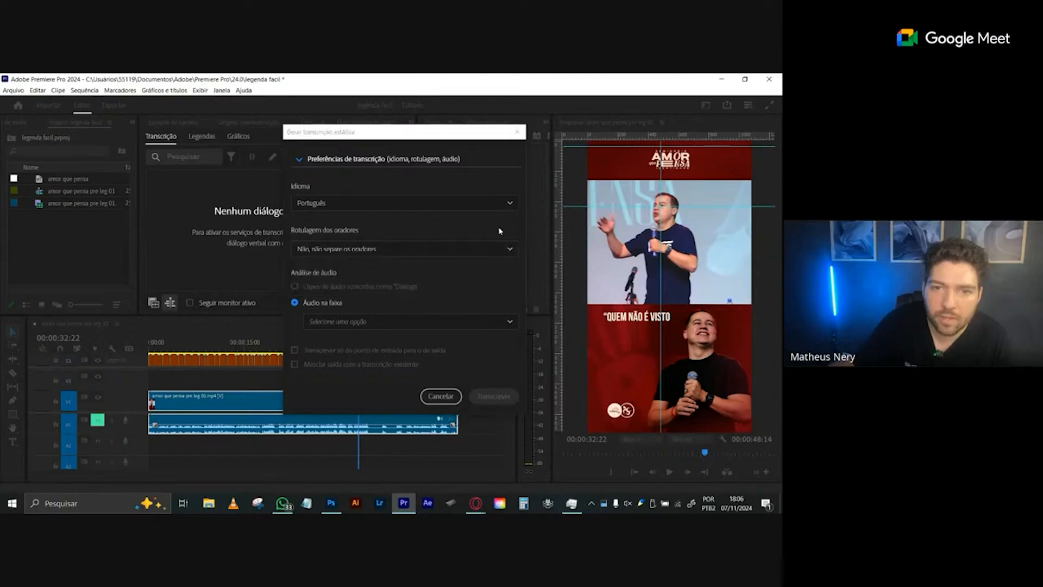
left_click(467, 325)
left_click(373, 360)
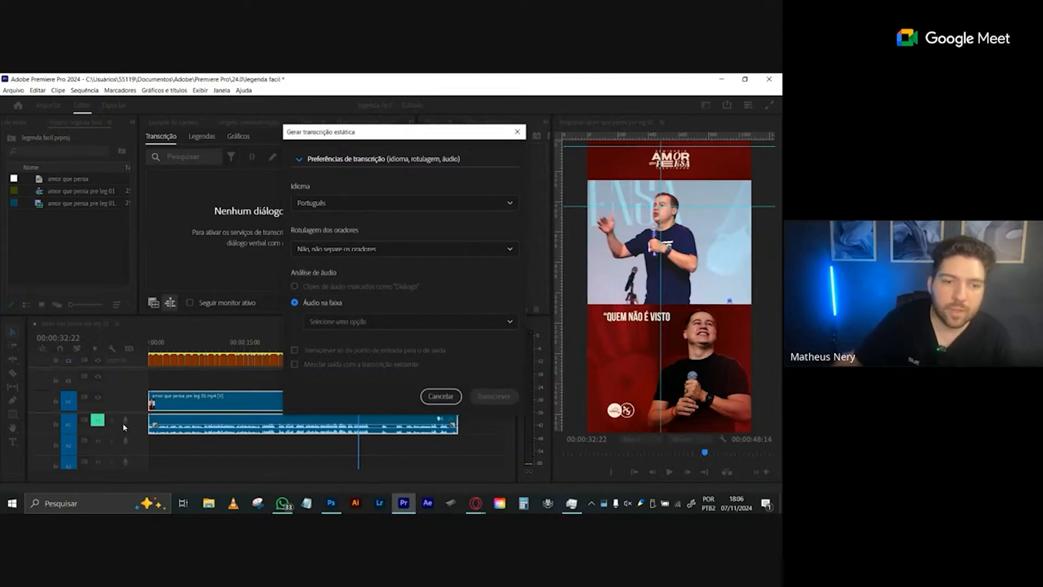
left_click(440, 396)
- Unmute audio track A1 and generate a static transcription in Português from the Mix audio track
left_click(107, 417)
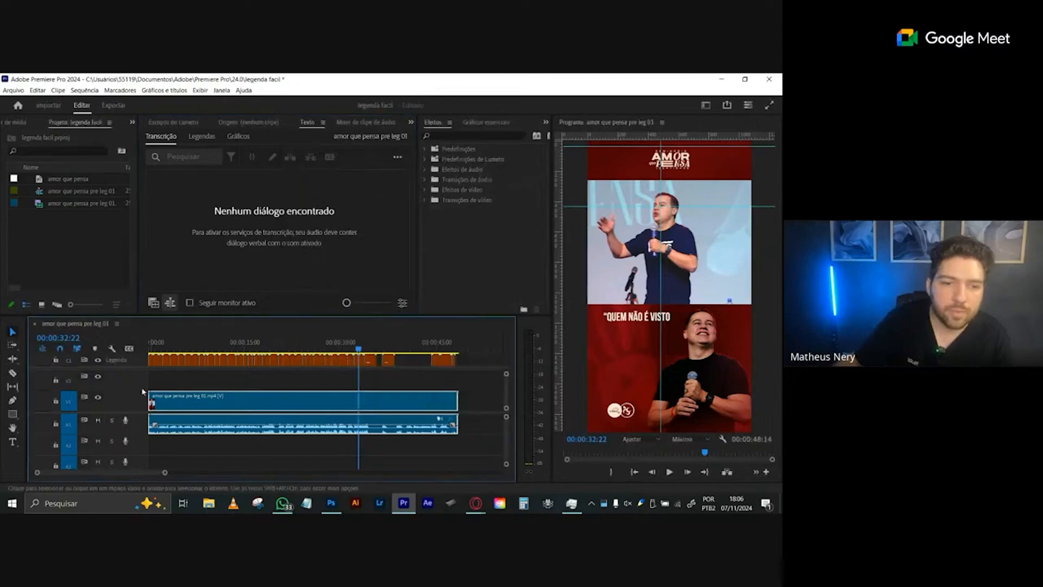
left_click(393, 157)
left_click(397, 157)
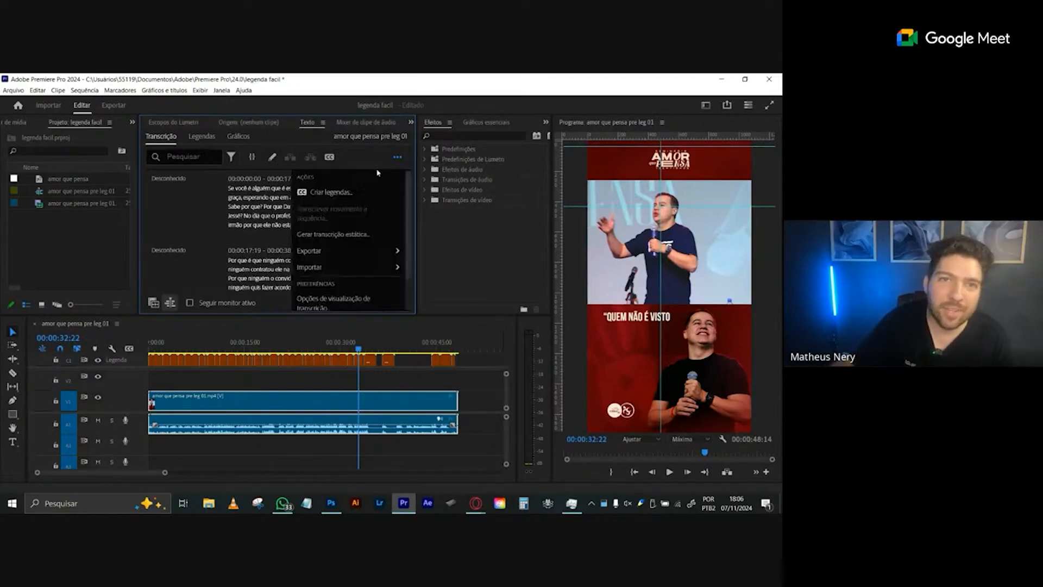
left_click(399, 158)
left_click(398, 159)
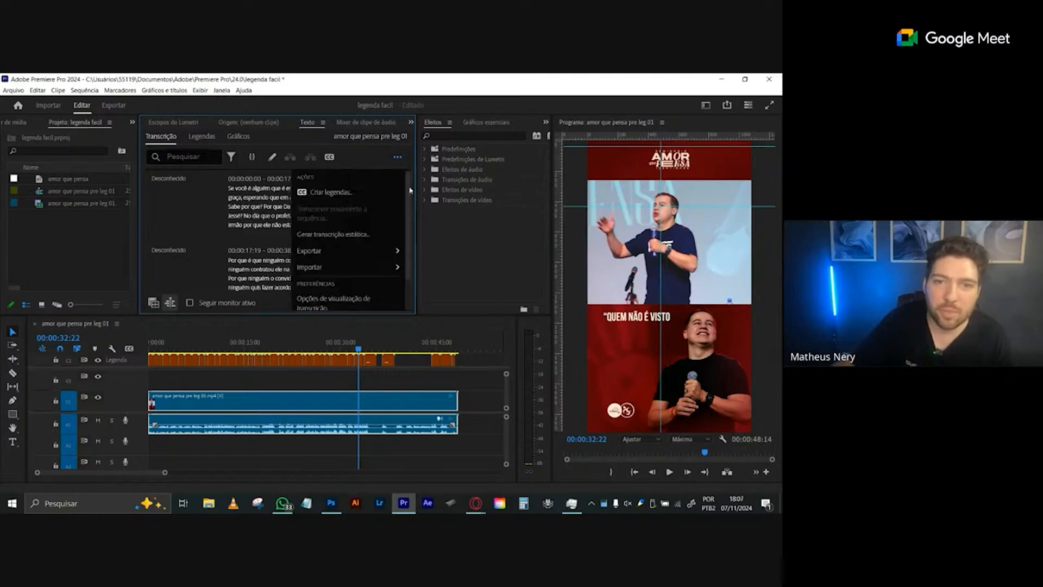
left_click(331, 235)
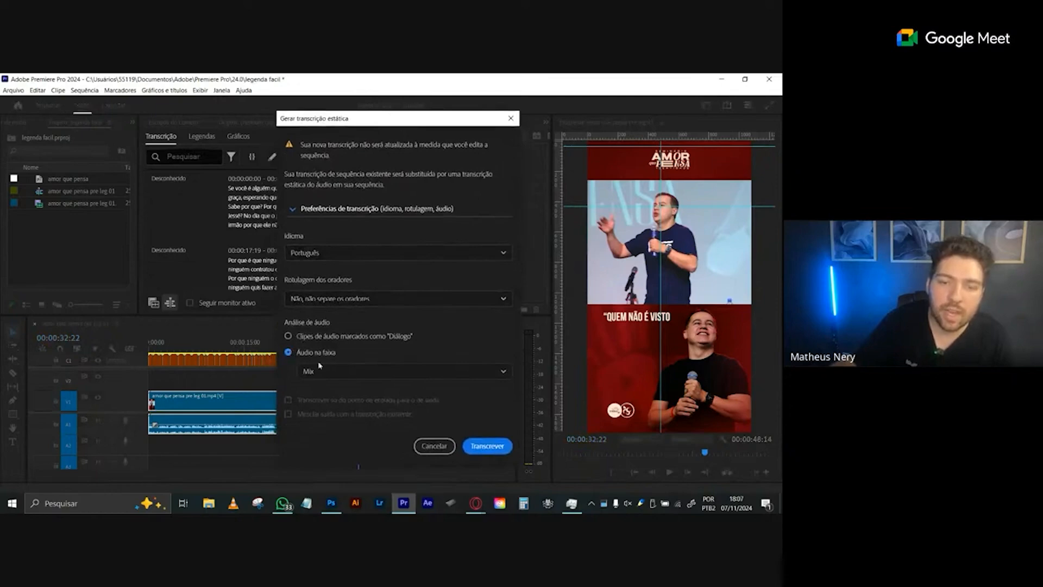
left_click(484, 446)
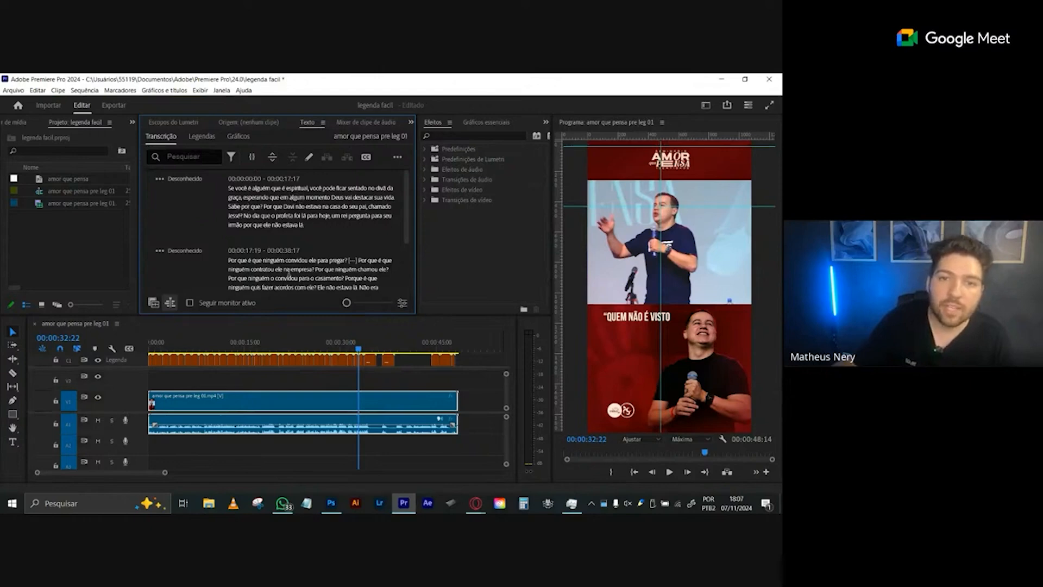
- Compare the transcription with the existing captions and delete the Legenda caption track from the timeline
left_click(200, 138)
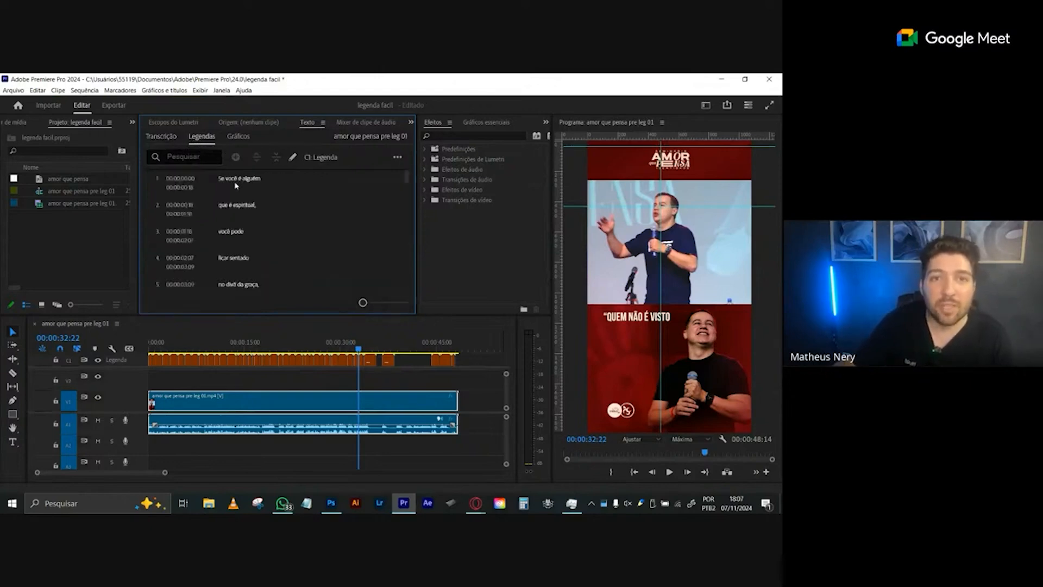
left_click(162, 136)
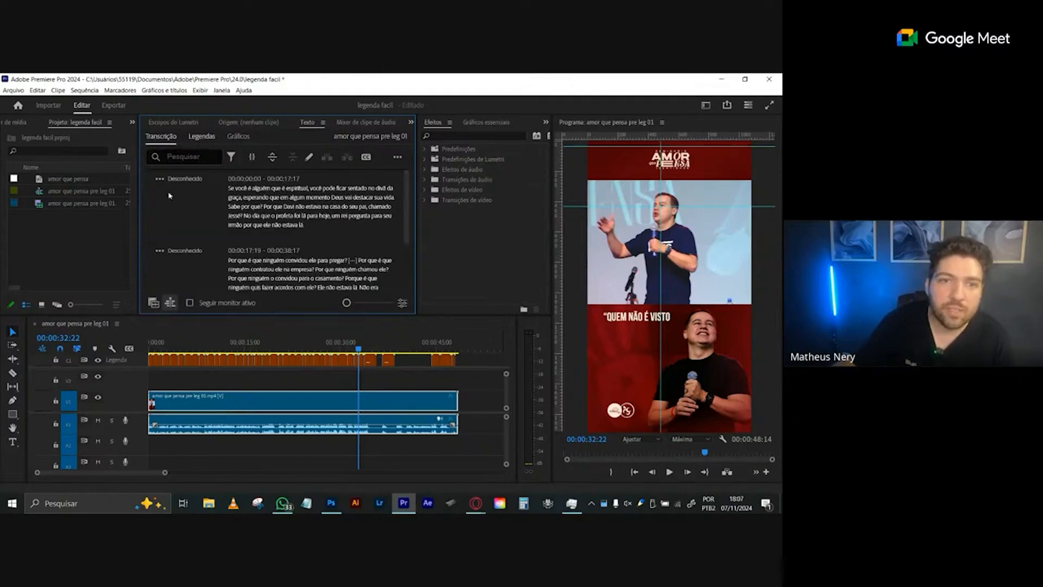
left_click(201, 137)
right_click(111, 361)
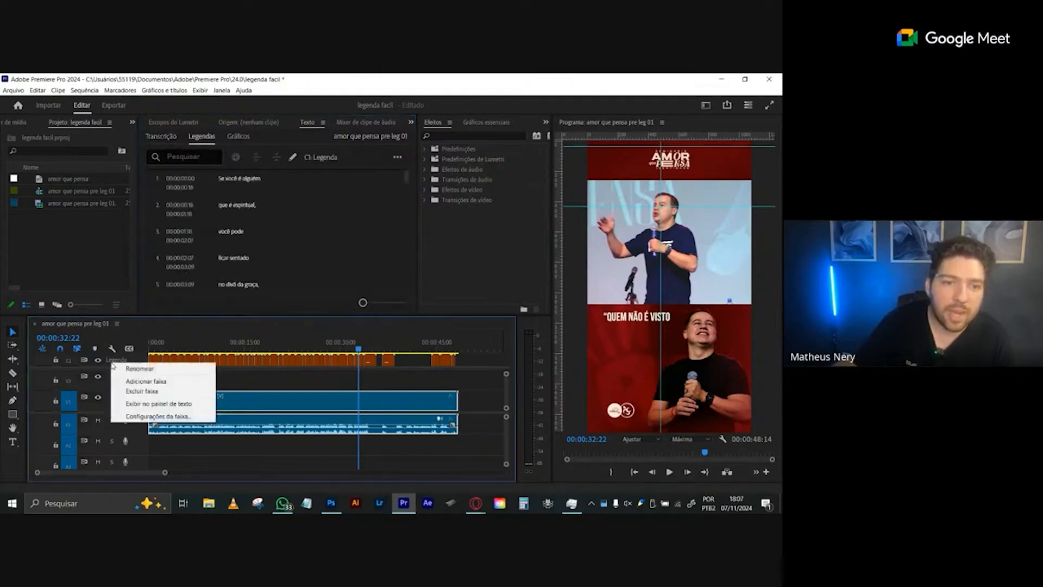
left_click(155, 391)
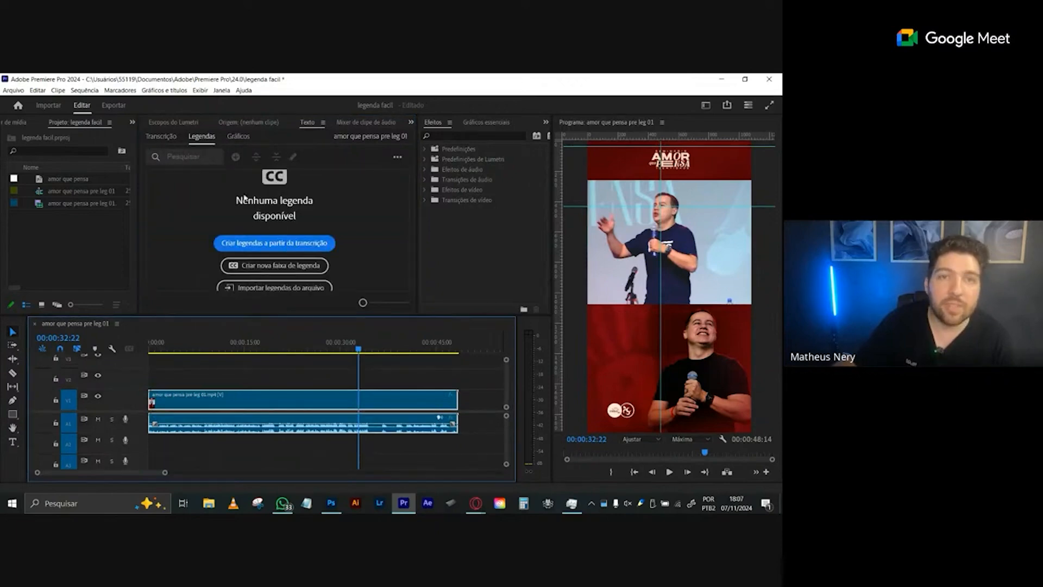
- Start creating captions from the transcription, with a maximum length of 22 characters and a minimum duration of 2.3 seconds
left_click(168, 138)
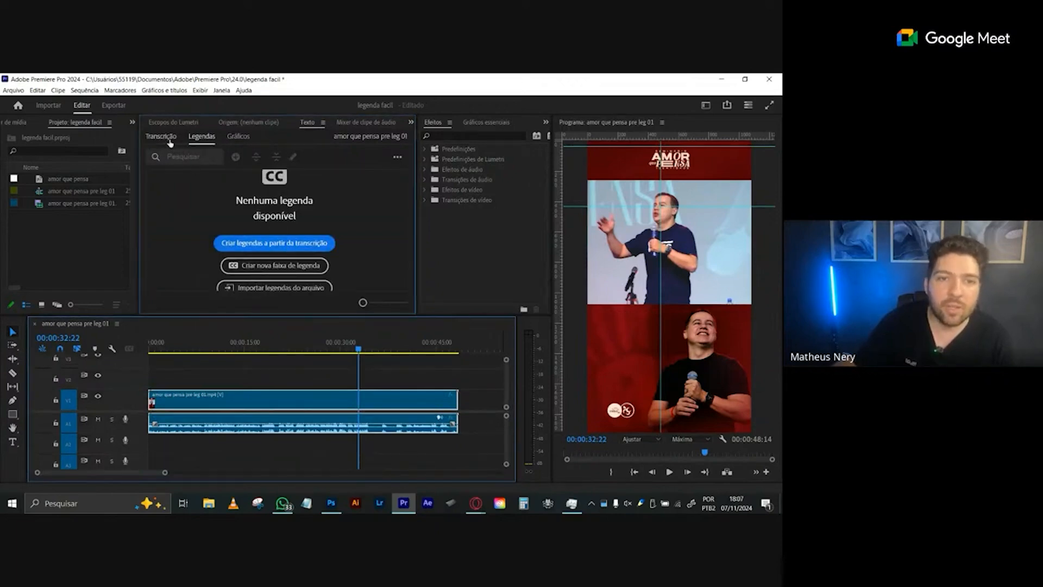
left_click(196, 140)
left_click(253, 247)
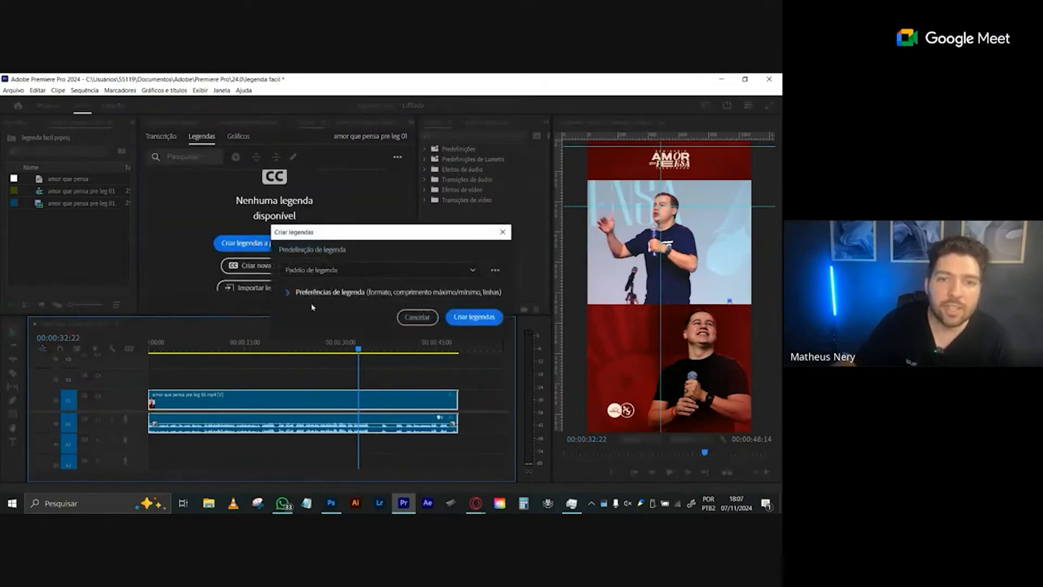
left_click(316, 292)
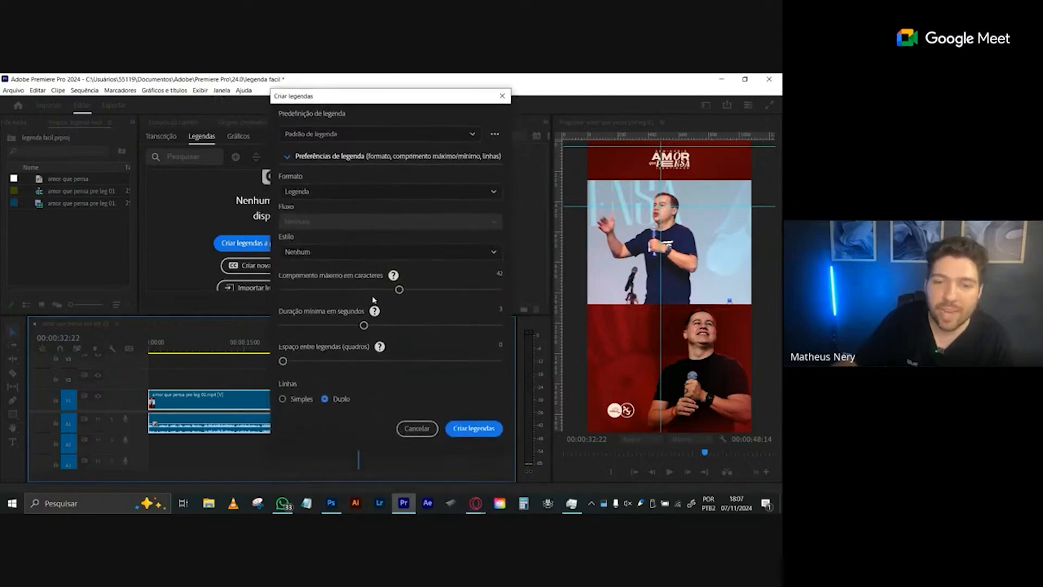
mouse_move(330, 296)
left_mouse_down()
mouse_move(319, 290)
mouse_move(332, 290)
left_mouse_up()
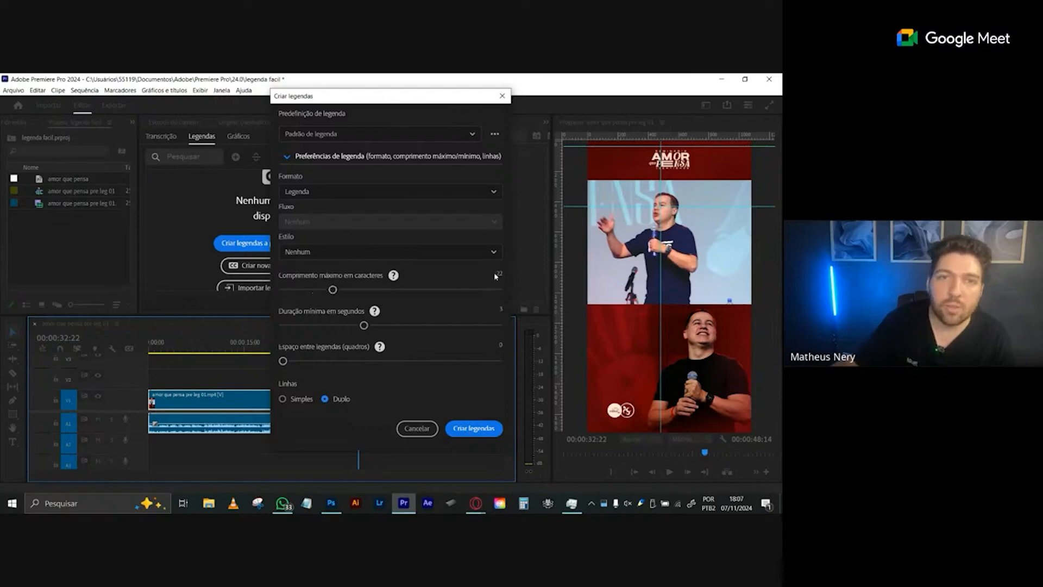
left_click(328, 326)
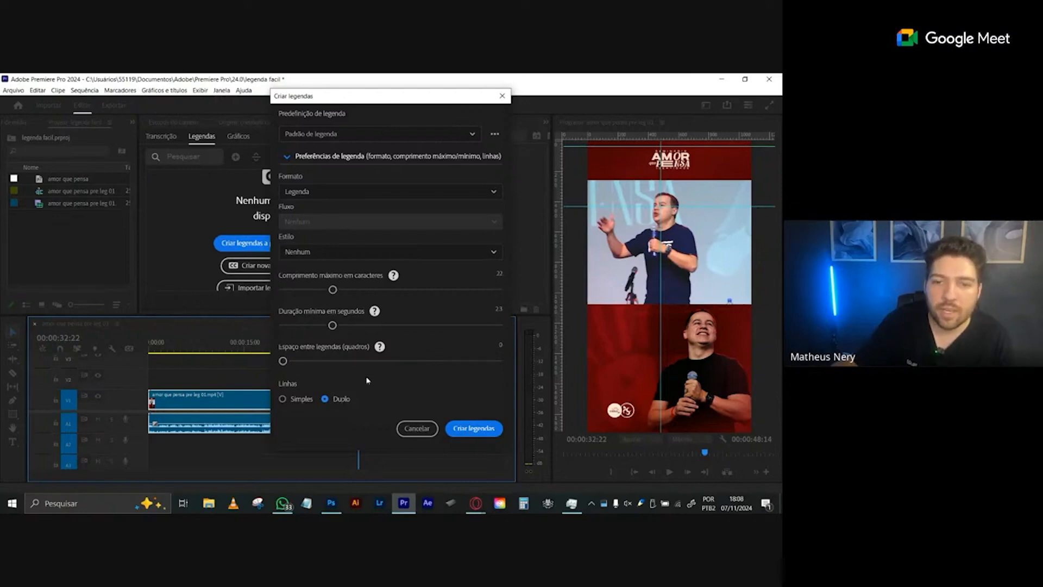
- Compare the single and double line options, choose Simples, and create the captions
left_click(282, 399)
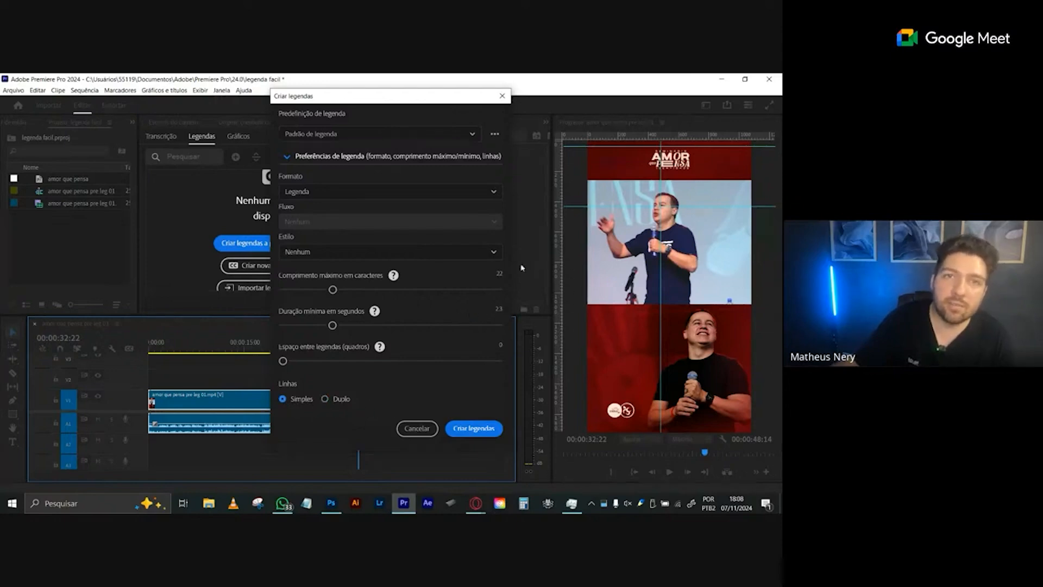
left_click(325, 399)
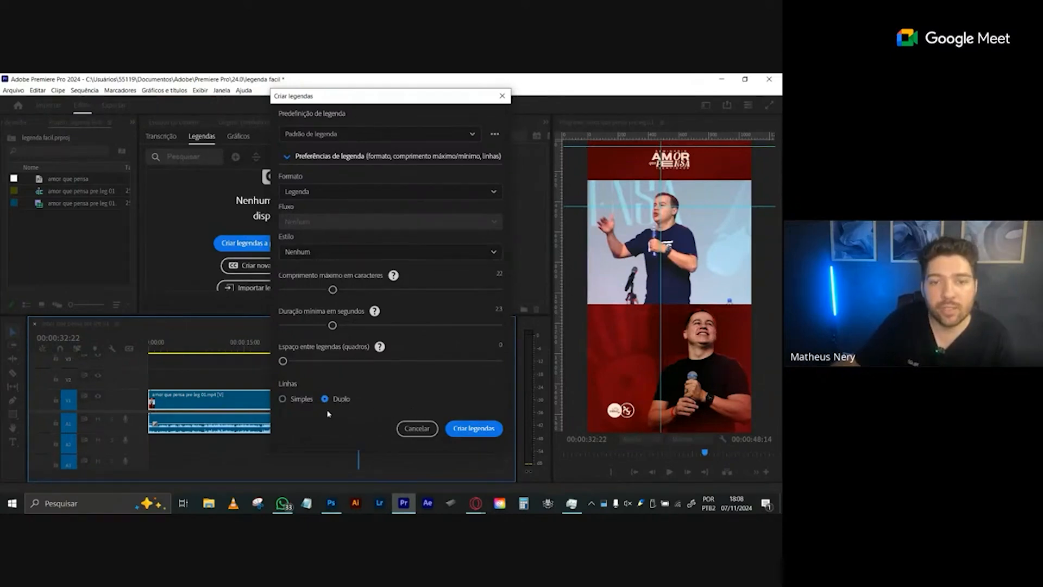
left_click(282, 399)
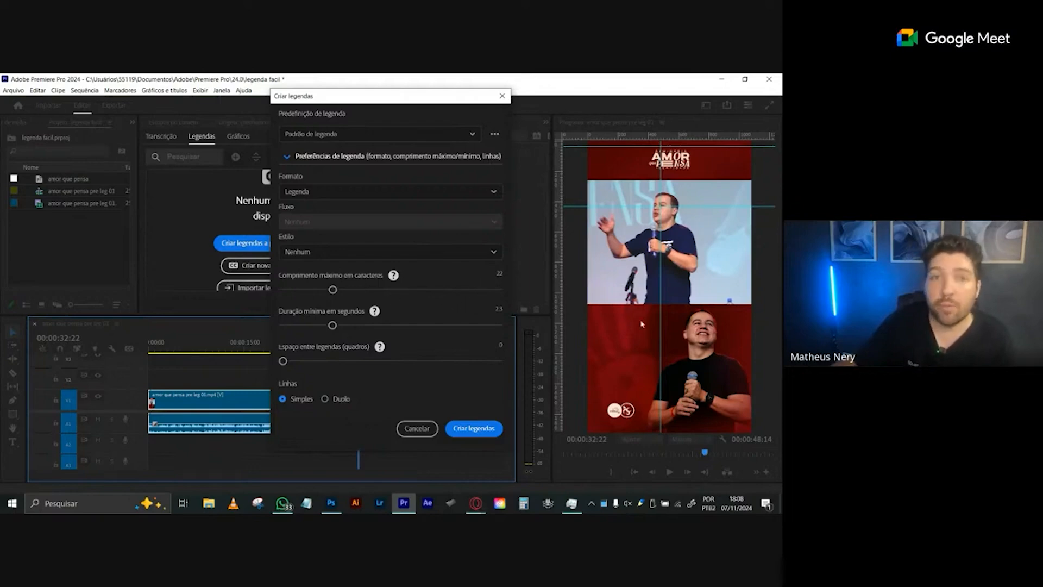
left_click(463, 437)
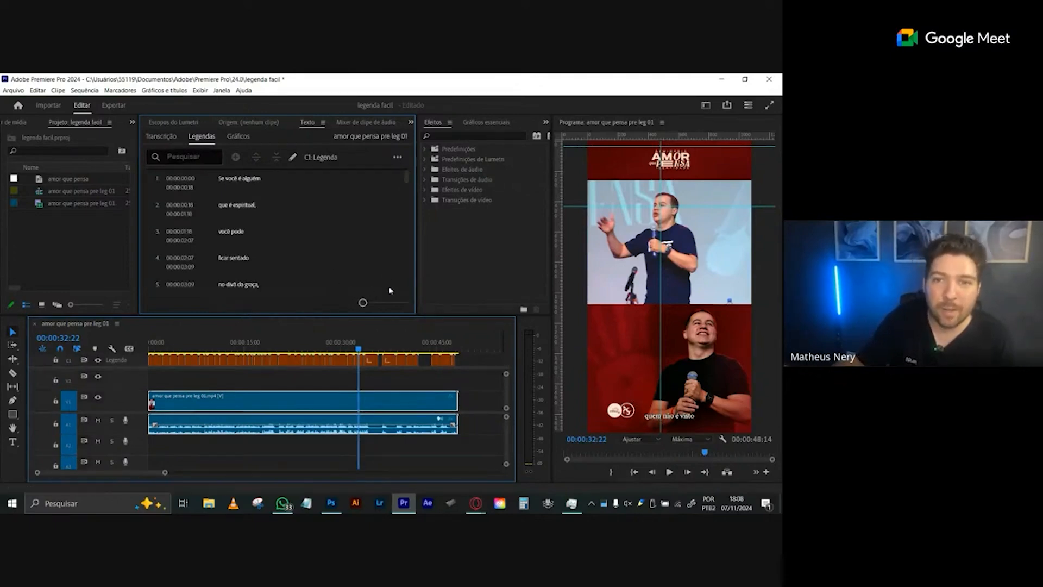
- Widen the effects and graphics area and show the editing view of Gráficos essenciais
left_click(546, 122)
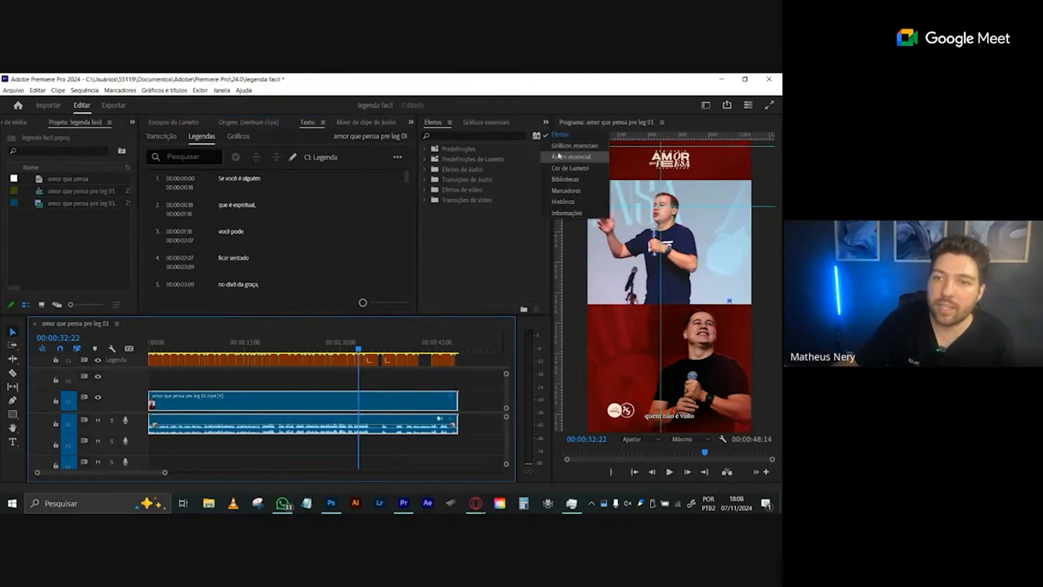
left_click(456, 238)
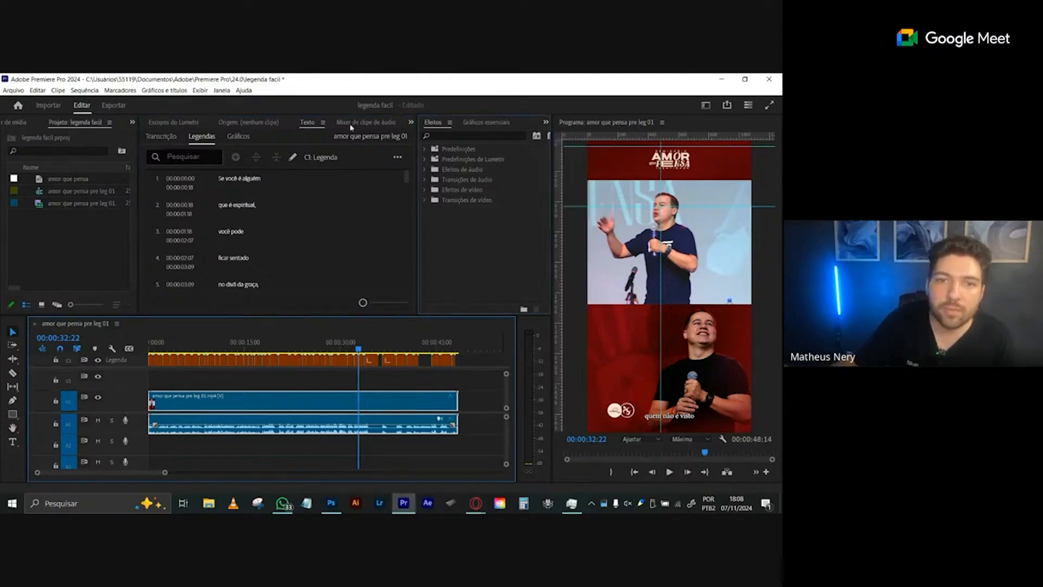
left_click_drag(419, 129, 343, 129)
left_click(524, 123)
left_click(432, 124)
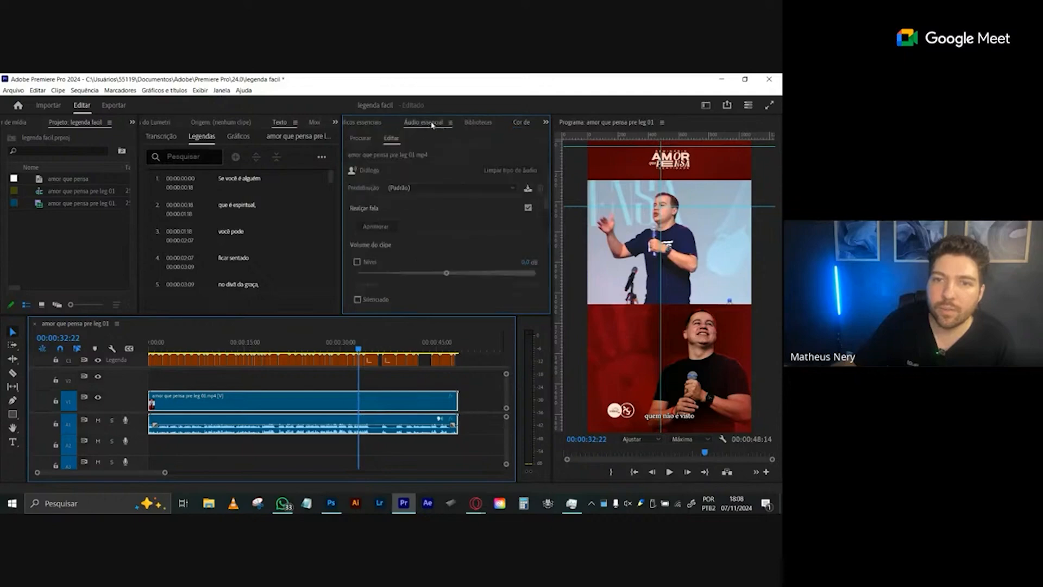
left_click(477, 125)
left_click(544, 125)
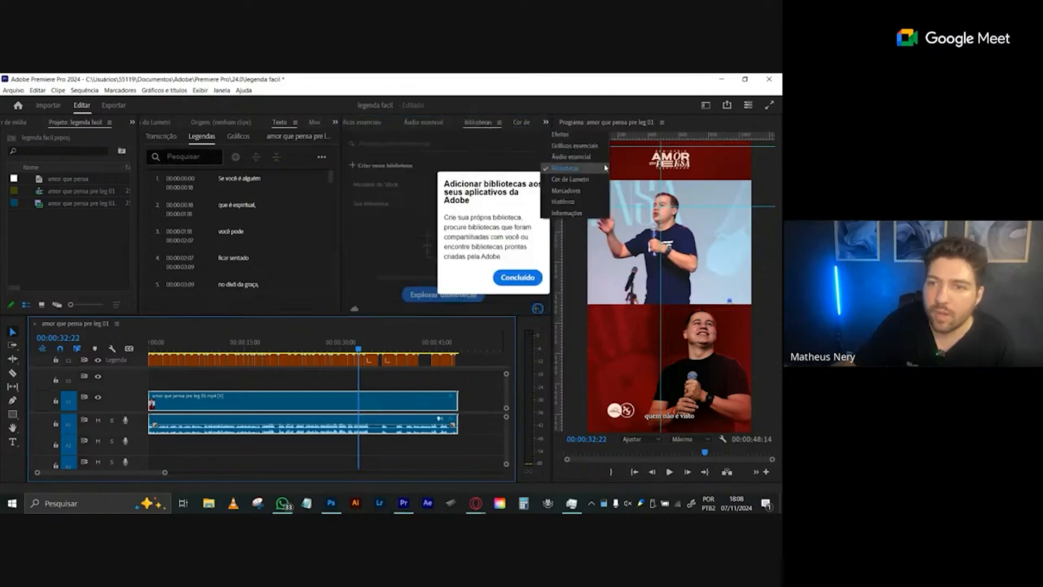
left_click(577, 138)
left_click(411, 123)
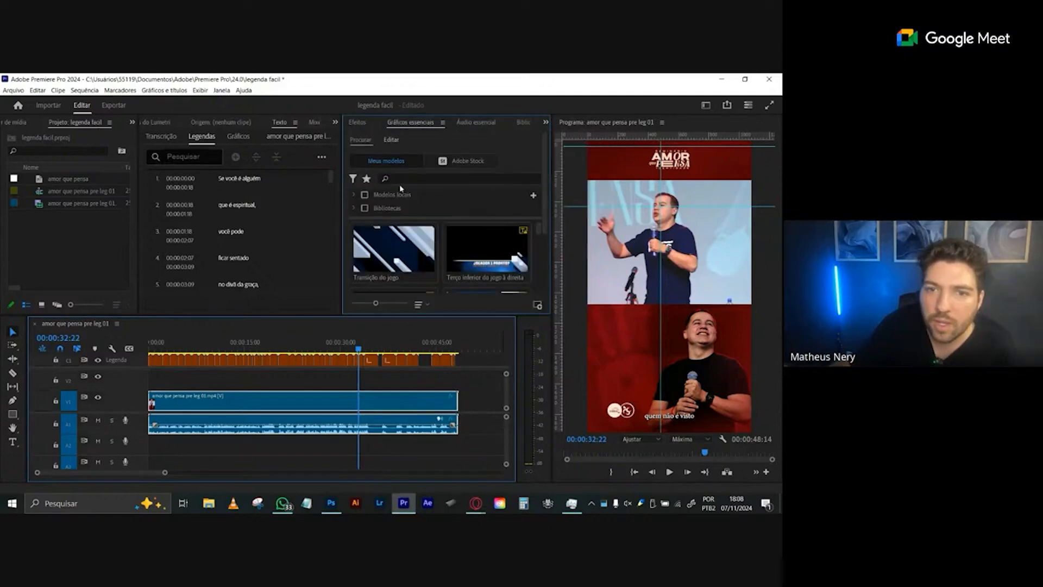
left_click(470, 123)
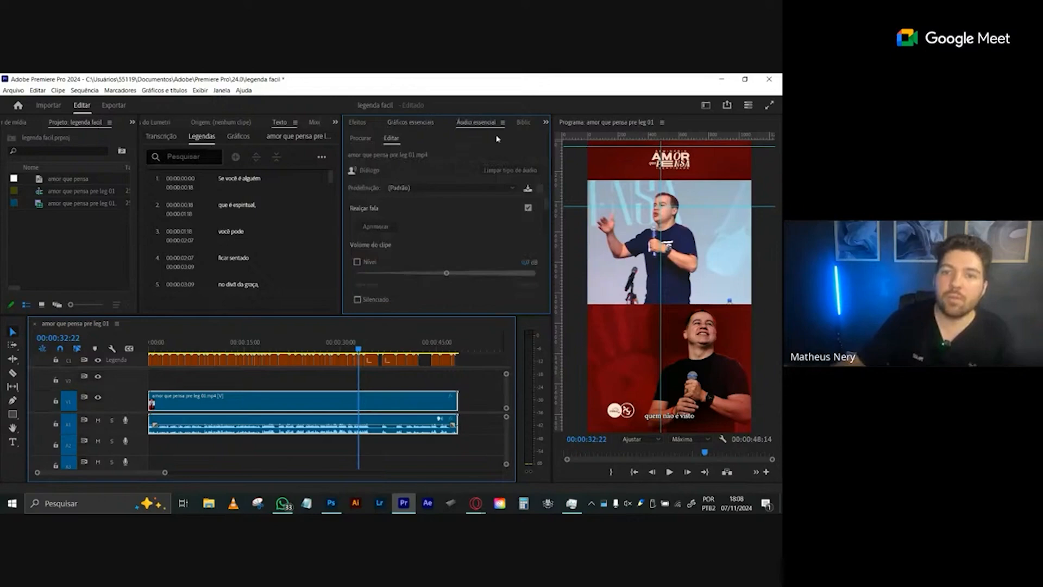
left_click(407, 122)
left_click(390, 141)
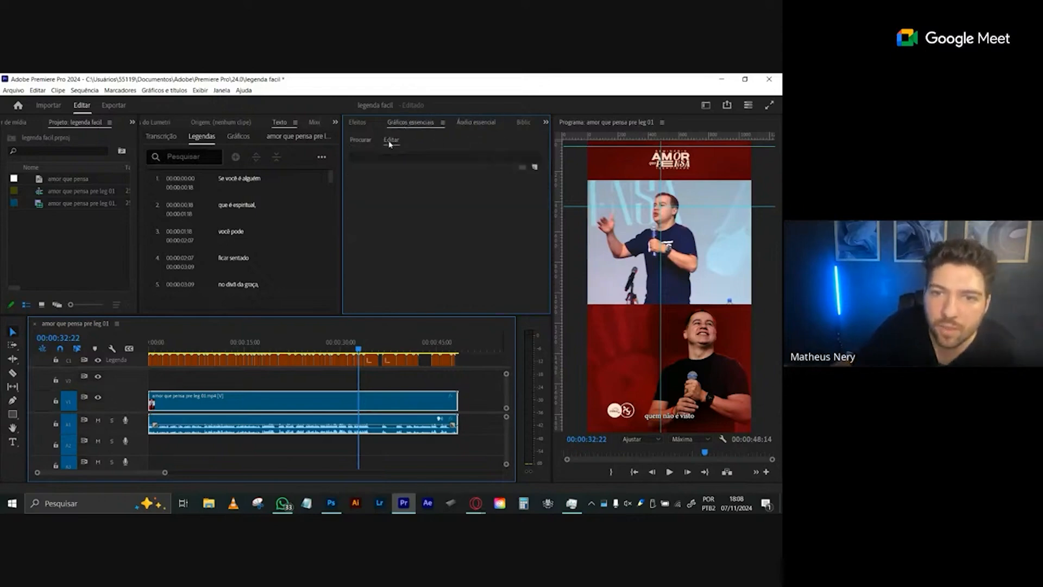
- Move the playhead to 00:00:33:07, select the caption "não é lembrado." and magnify the timeline around it
left_click(360, 361)
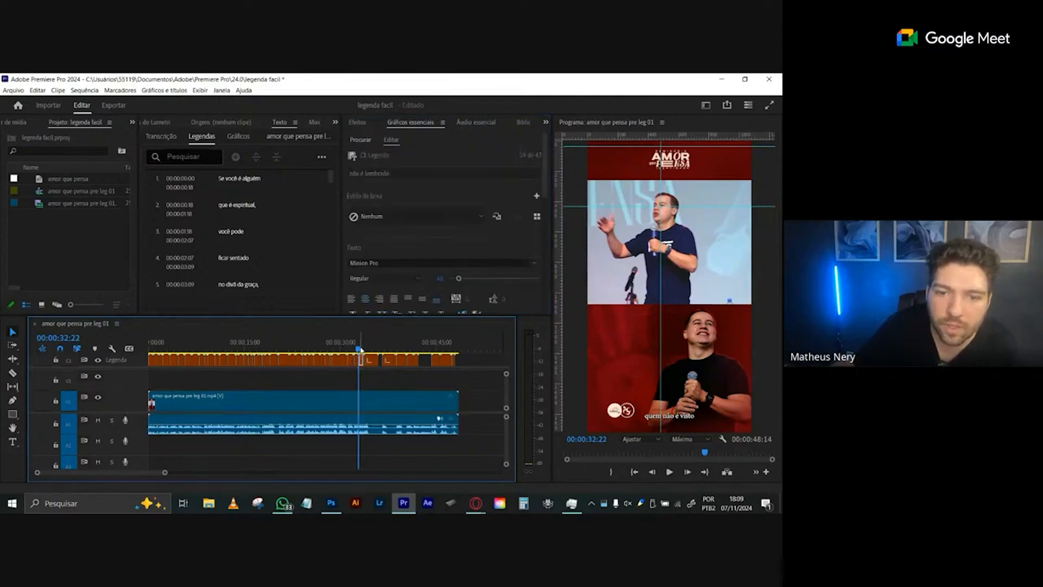
left_click(360, 350)
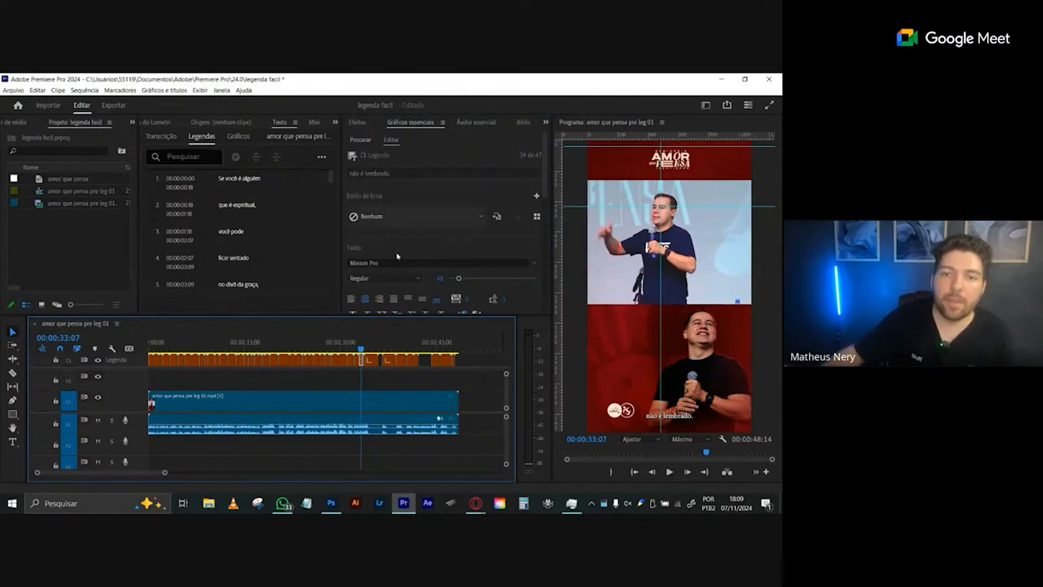
left_click(339, 380)
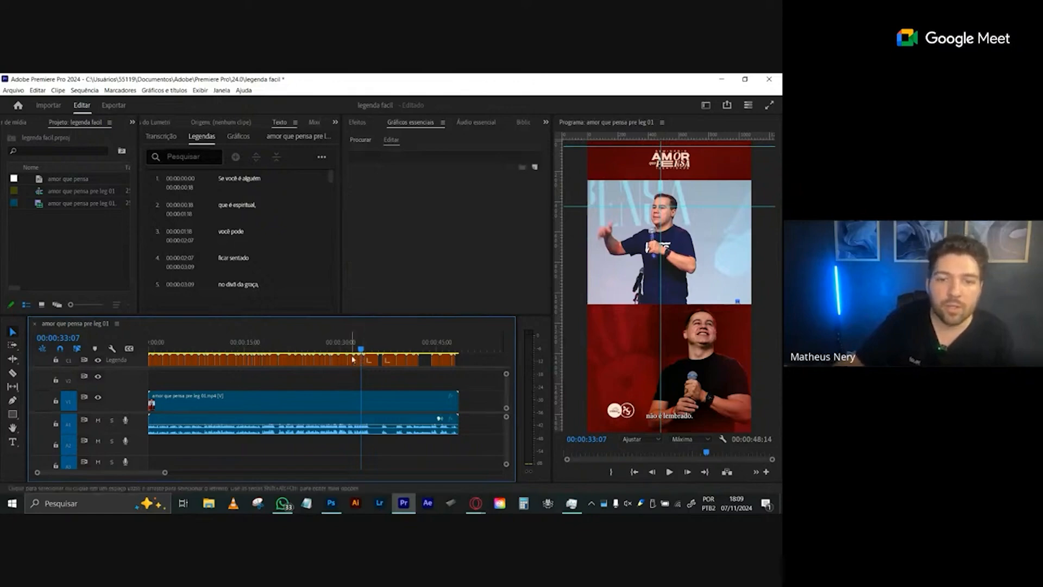
left_click(362, 363)
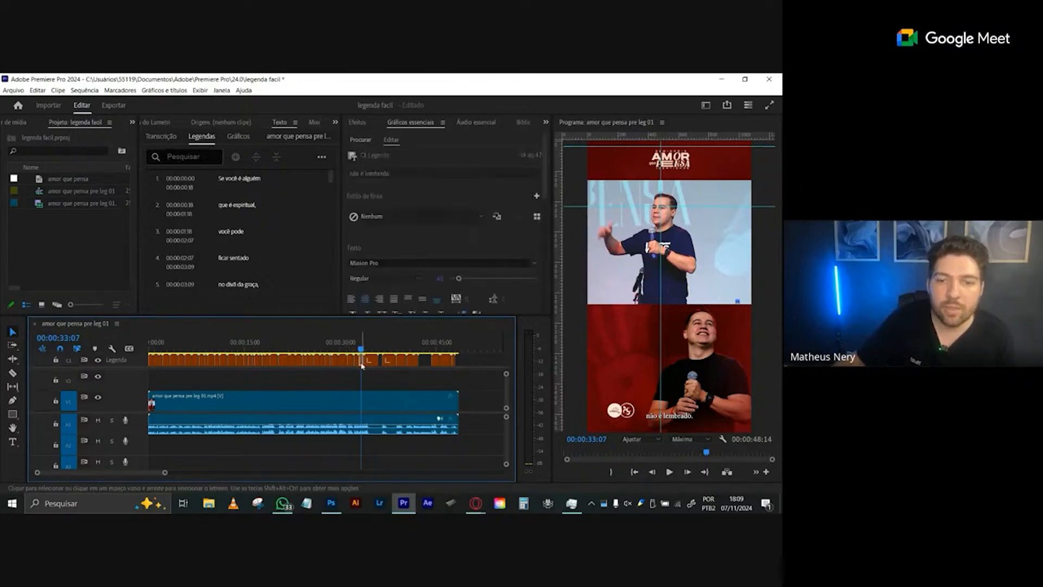
left_click_drag(164, 473, 90, 477)
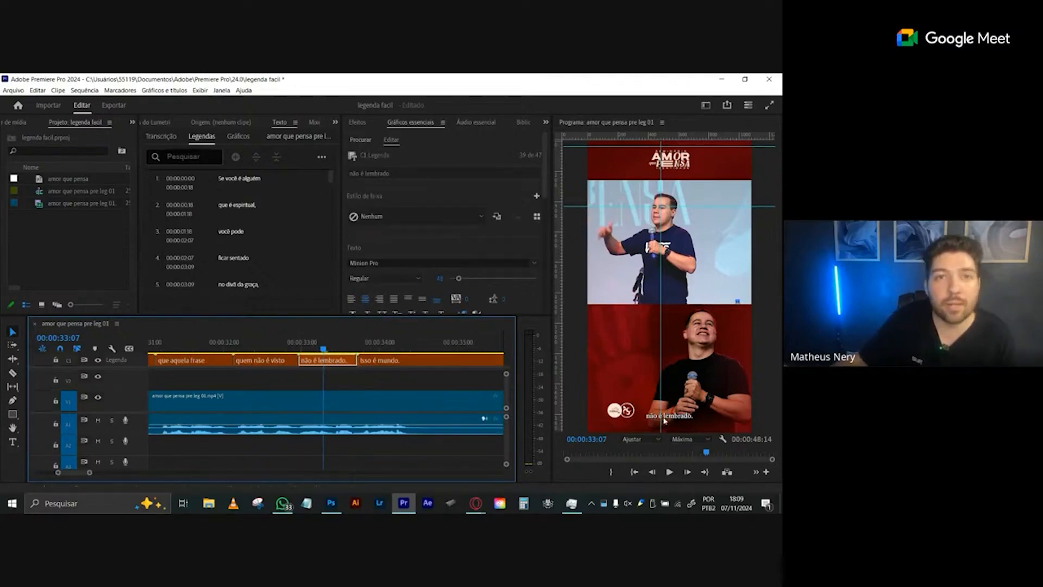
left_click(333, 361)
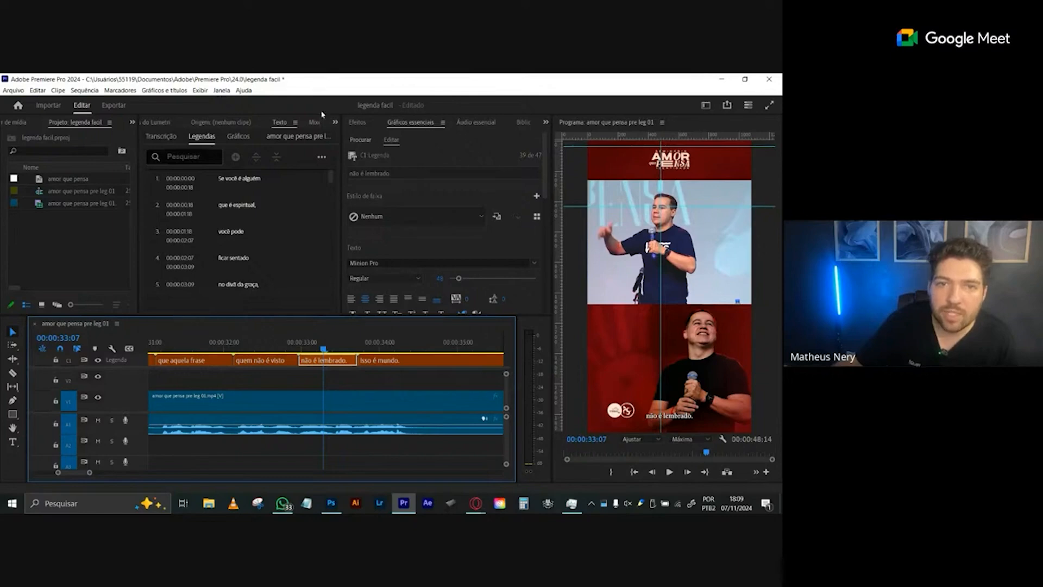
- Look at the available windows, the graphics template browser and the track styles offered for the selected caption
left_click(222, 90)
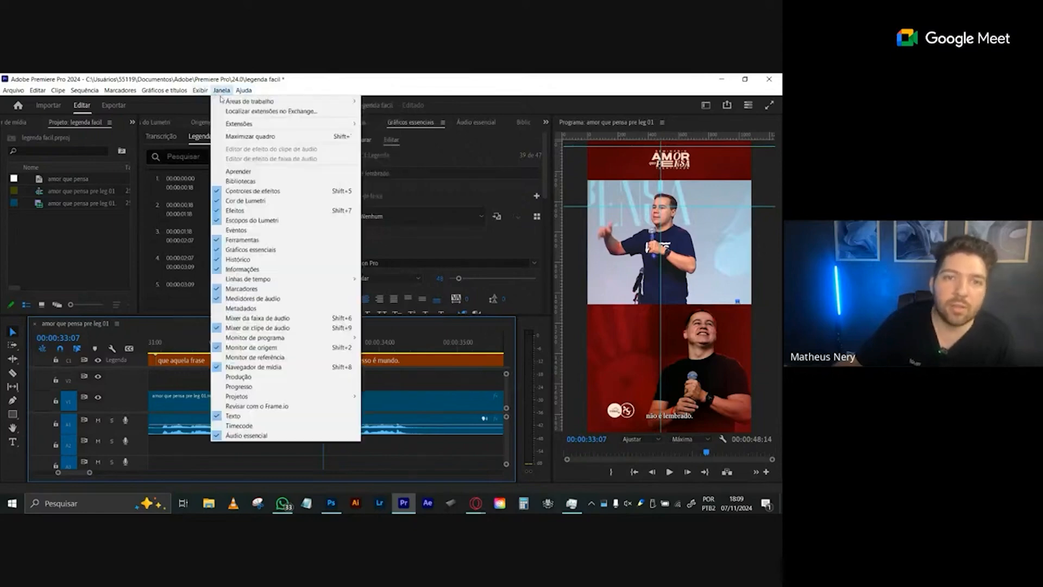
left_click(424, 94)
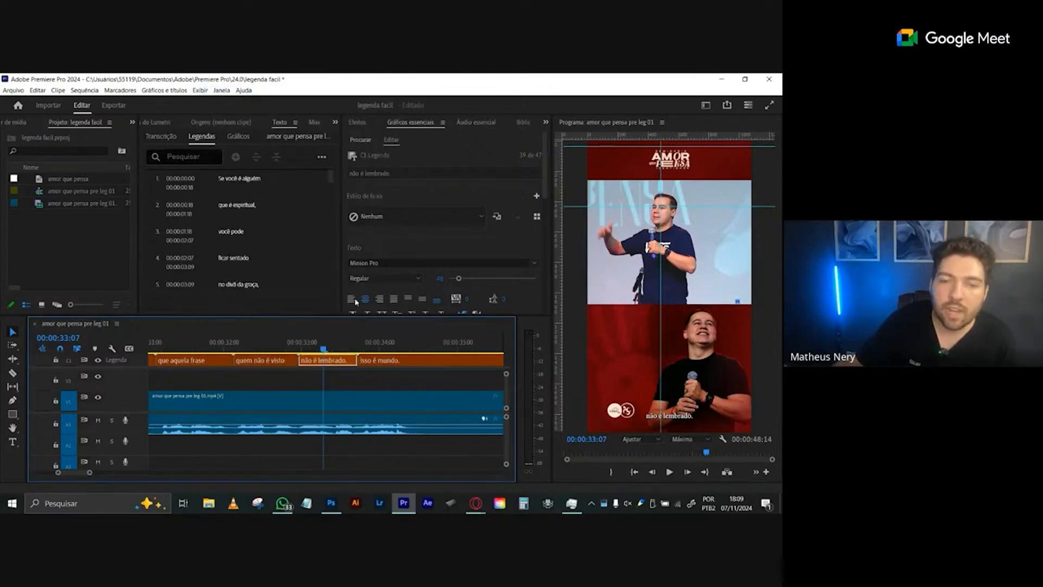
left_click(362, 141)
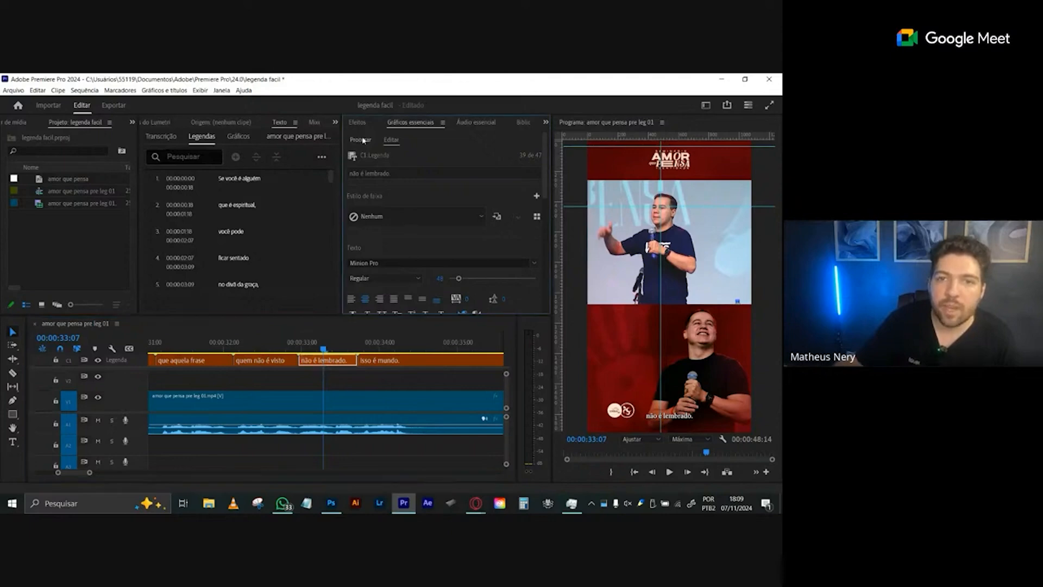
left_click(391, 141)
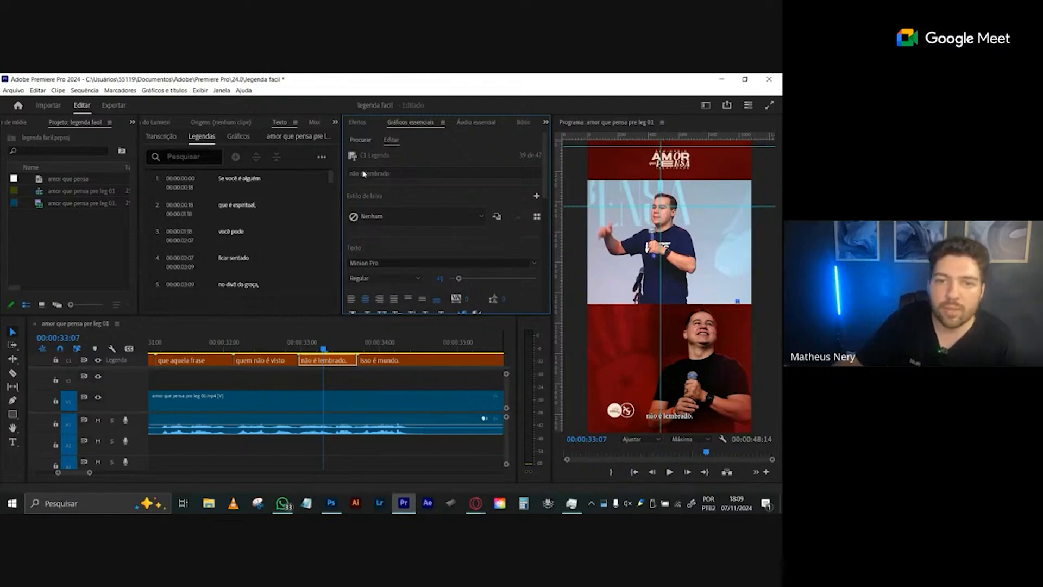
left_click(419, 216)
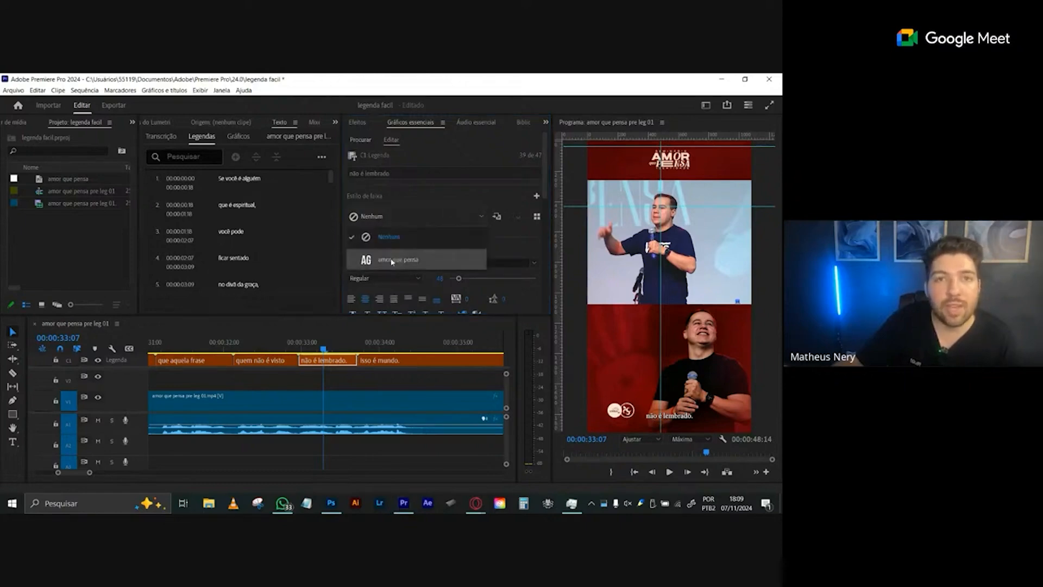
left_click(453, 202)
- Place the caption block in the middle-left zone and offset it to 58 horizontally and 264 vertically
left_click_drag(545, 193, 544, 242)
left_click(373, 234)
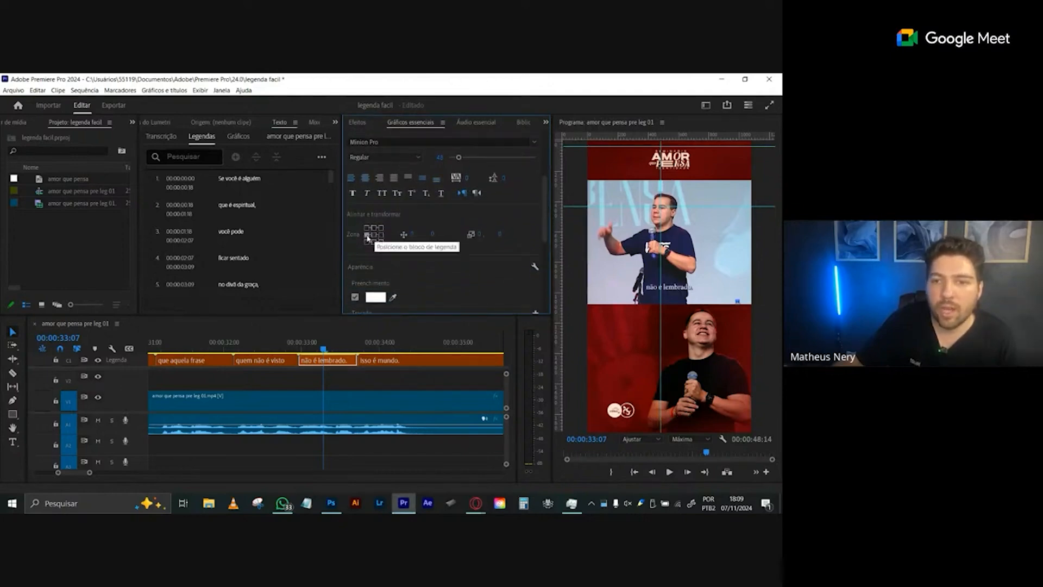
left_click(367, 235)
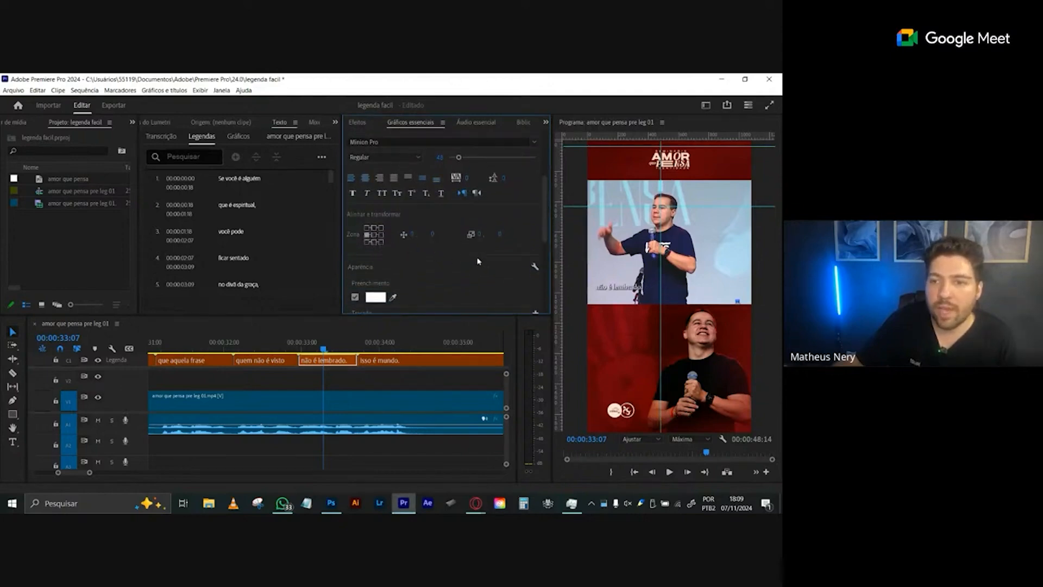
left_click(374, 235)
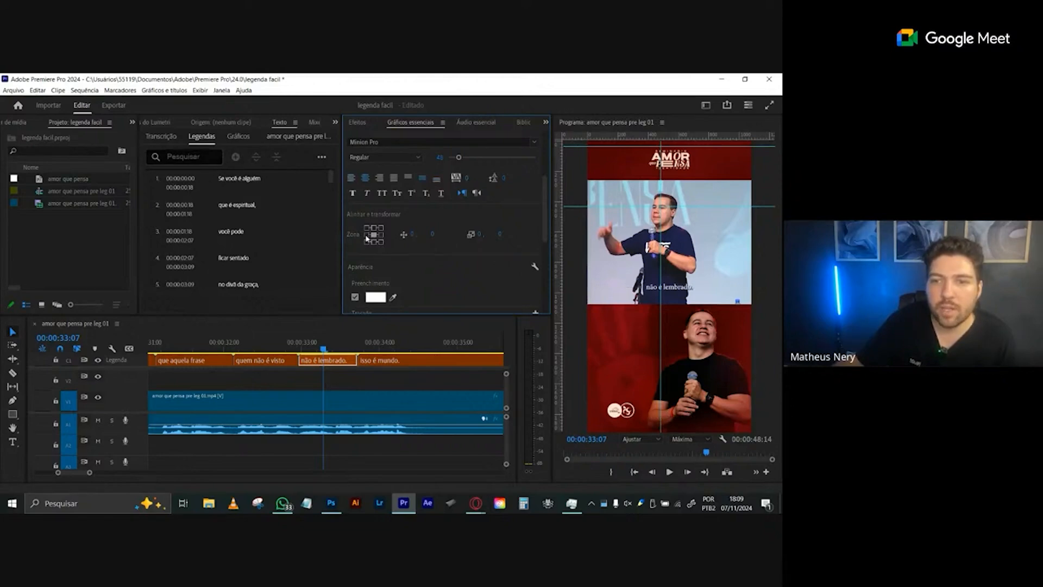
left_click(367, 235)
mouse_move(412, 234)
left_mouse_down()
mouse_move(603, 235)
mouse_move(375, 236)
mouse_move(420, 239)
left_mouse_up()
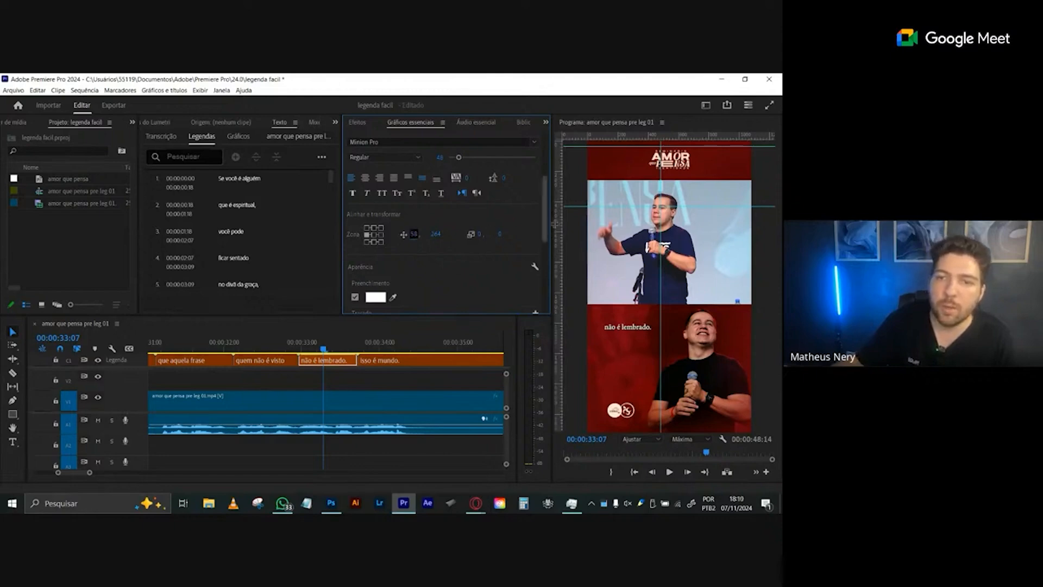
- Preview the caption without its shadow, restore the shadow, and add a background enlarged to about 45
scroll(525, 250, "down", 3)
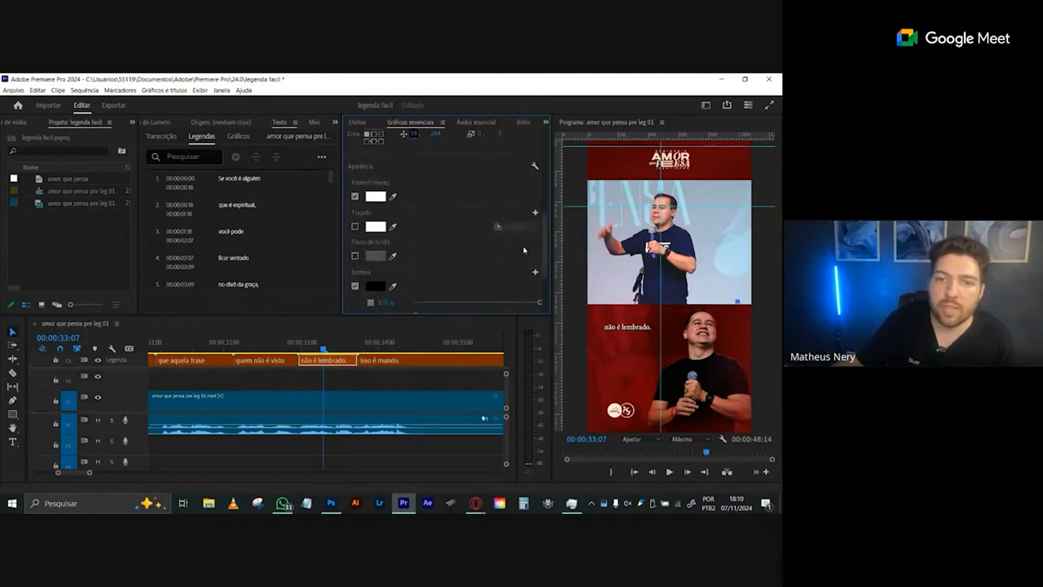
left_click(355, 286)
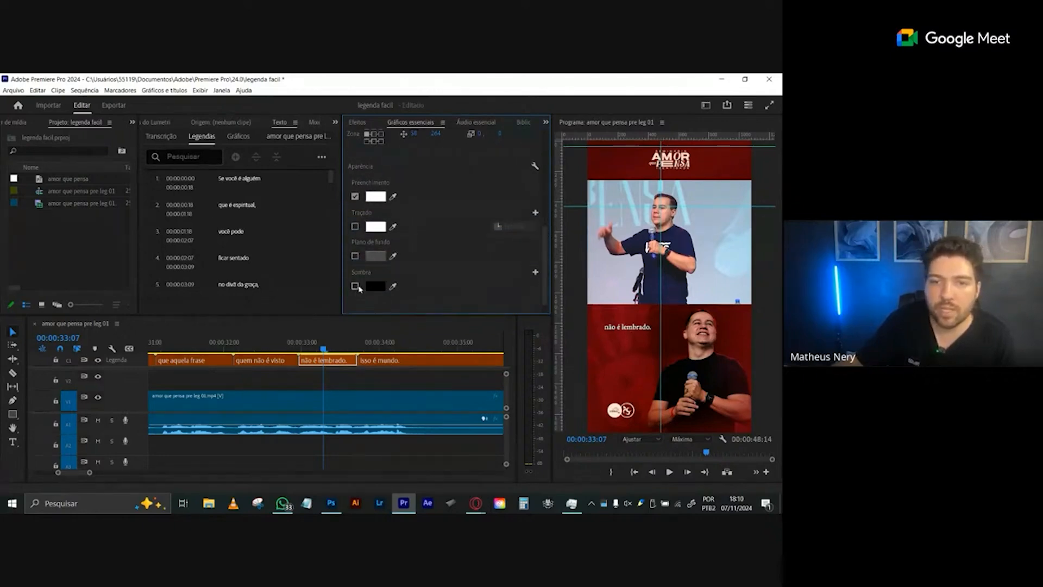
left_click(356, 286)
left_click(355, 257)
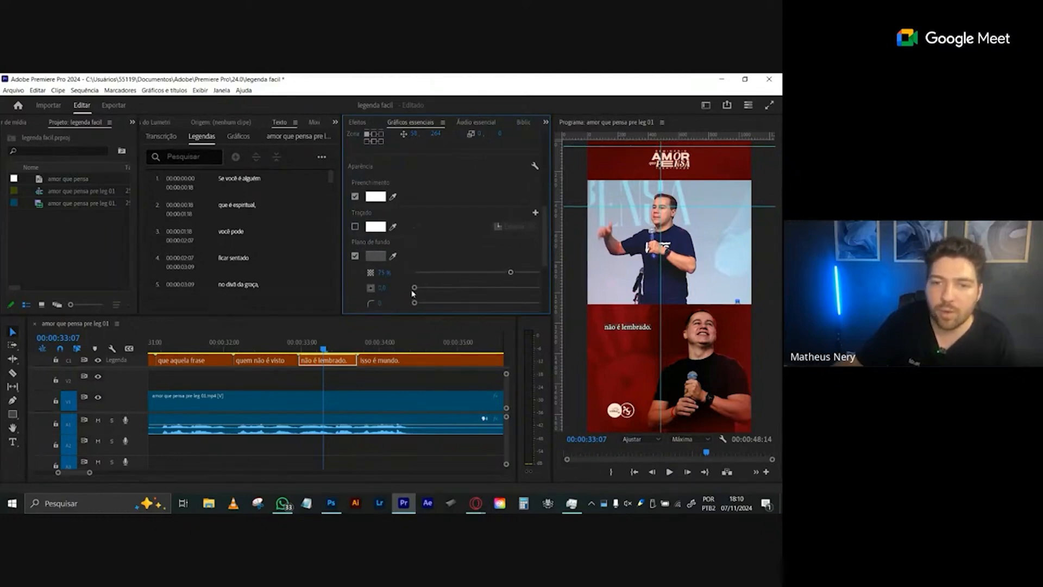
left_click_drag(414, 287, 472, 287)
scroll(442, 259, "down", 2)
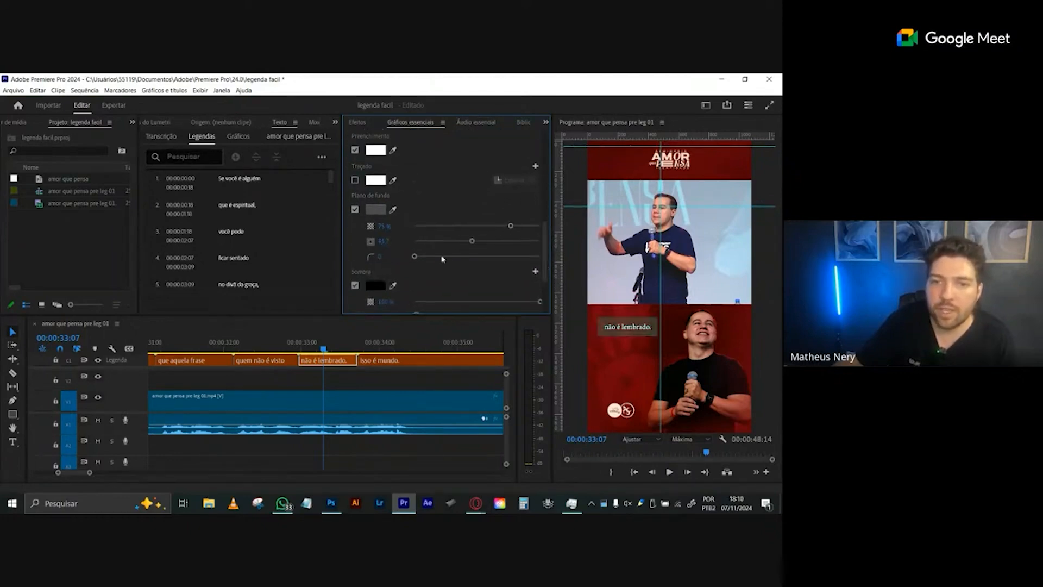
- Try a yellow colour for the background behind the caption "não é lembrado."
left_click(375, 209)
left_click(412, 247)
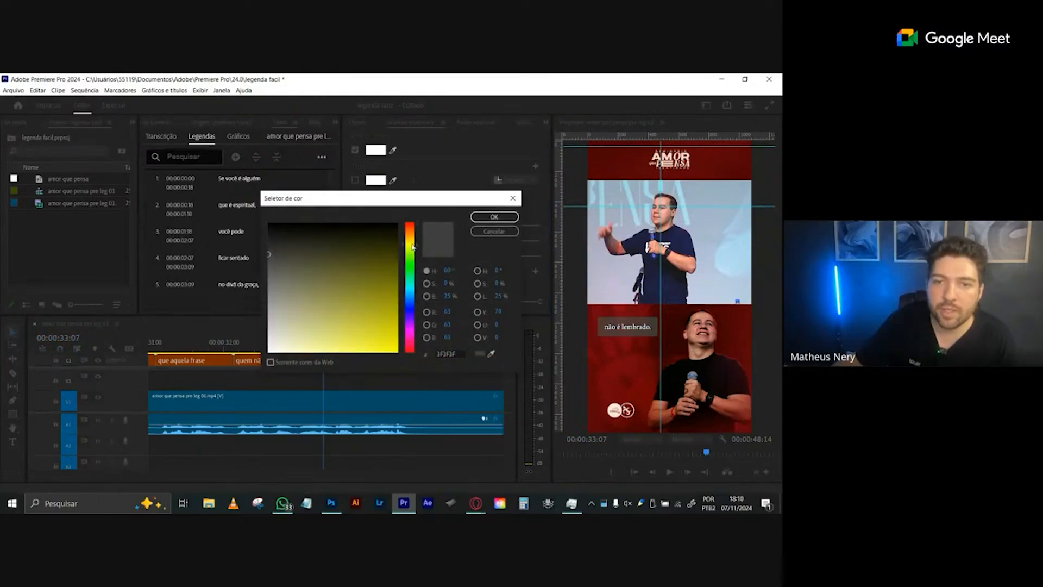
left_click(374, 332)
left_click(494, 216)
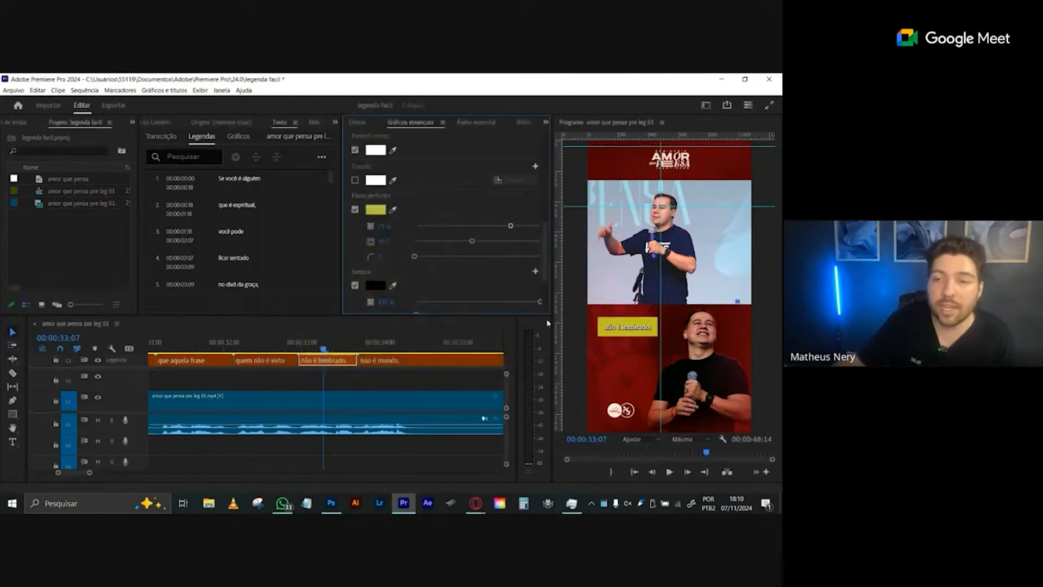
- Turn off both the background and the shadow of the selected caption
left_click(355, 210)
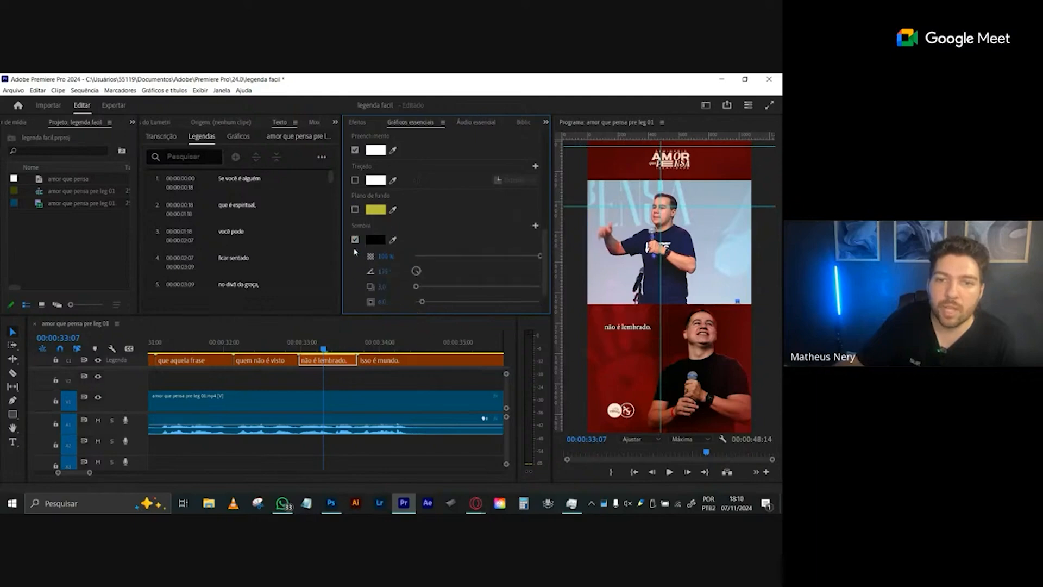
left_click(355, 239)
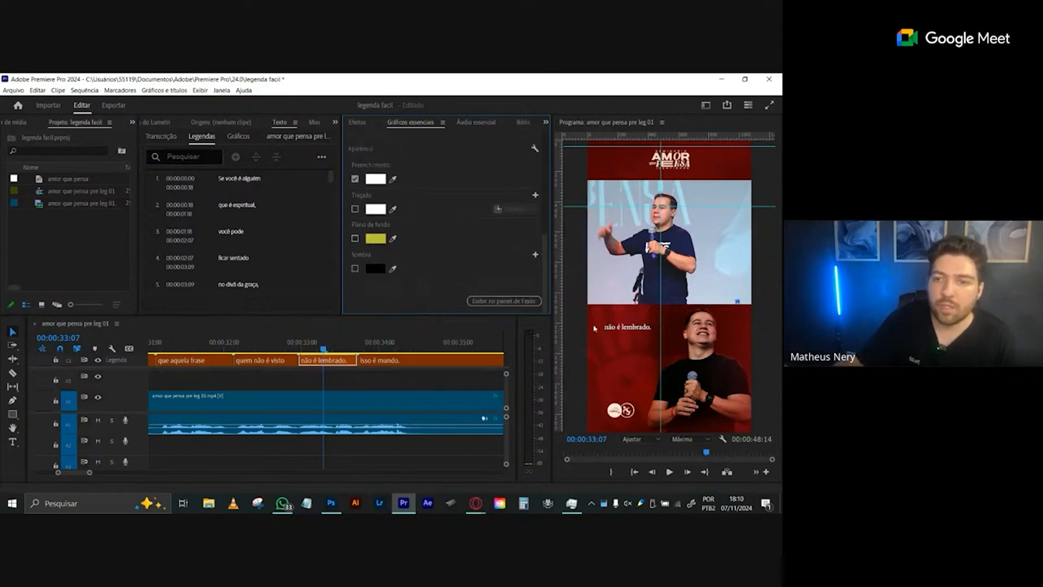
- Change the selected caption's font to Montserrat Bold
scroll(382, 170, "up", 3)
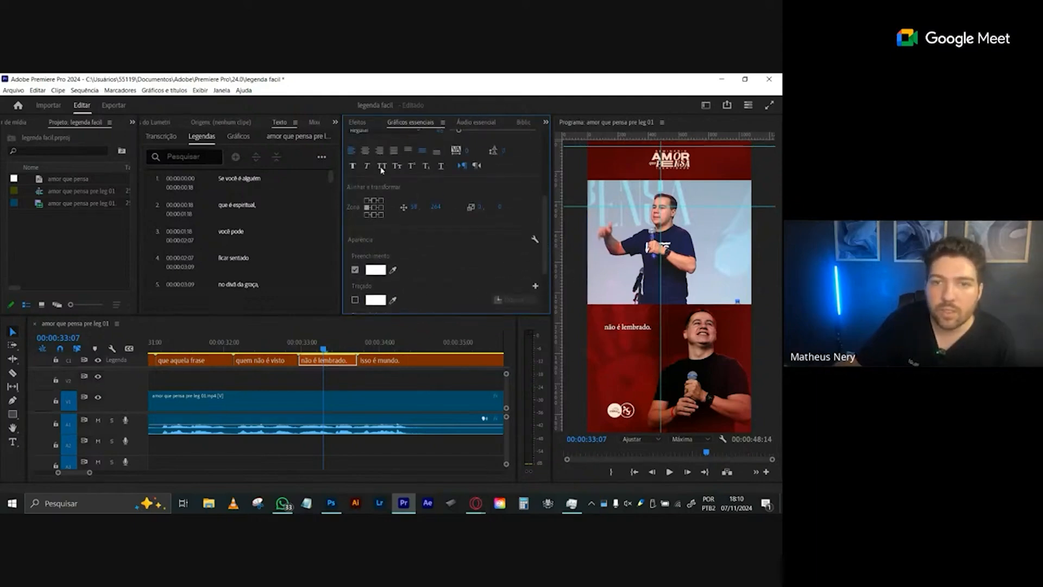
scroll(460, 182, "up", 3)
left_click(388, 182)
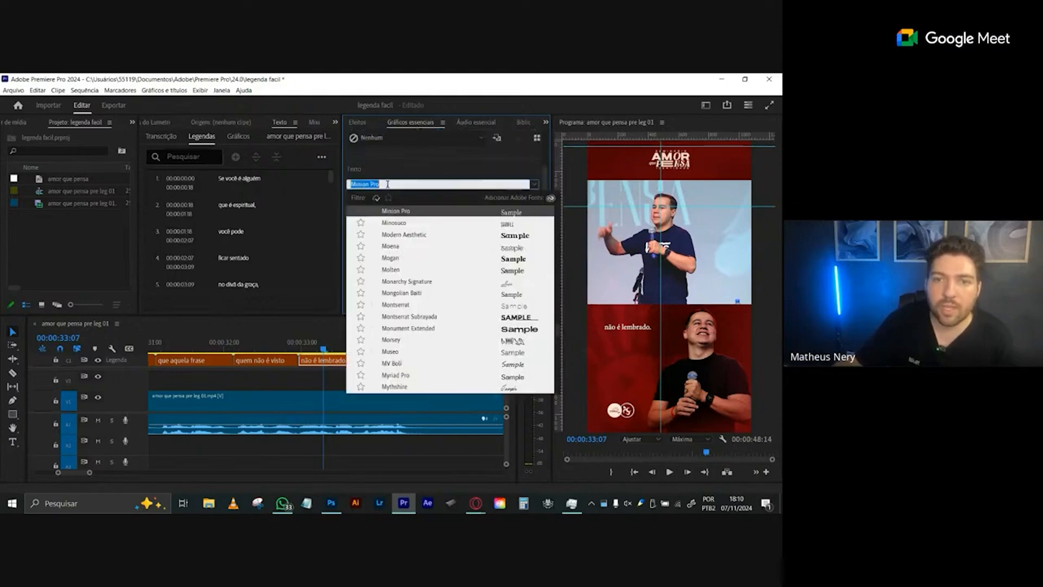
type("monts")
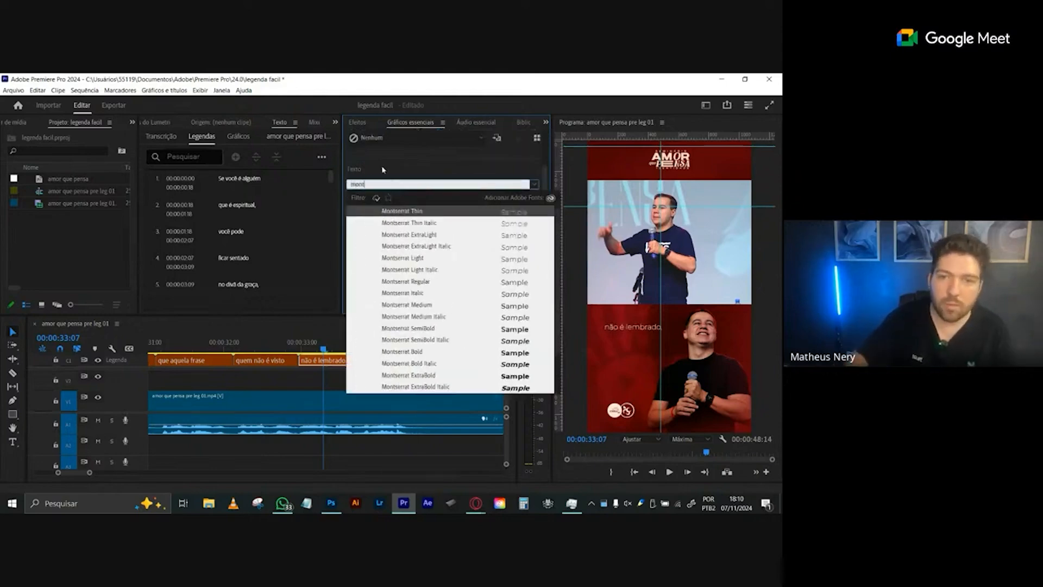
left_click(414, 353)
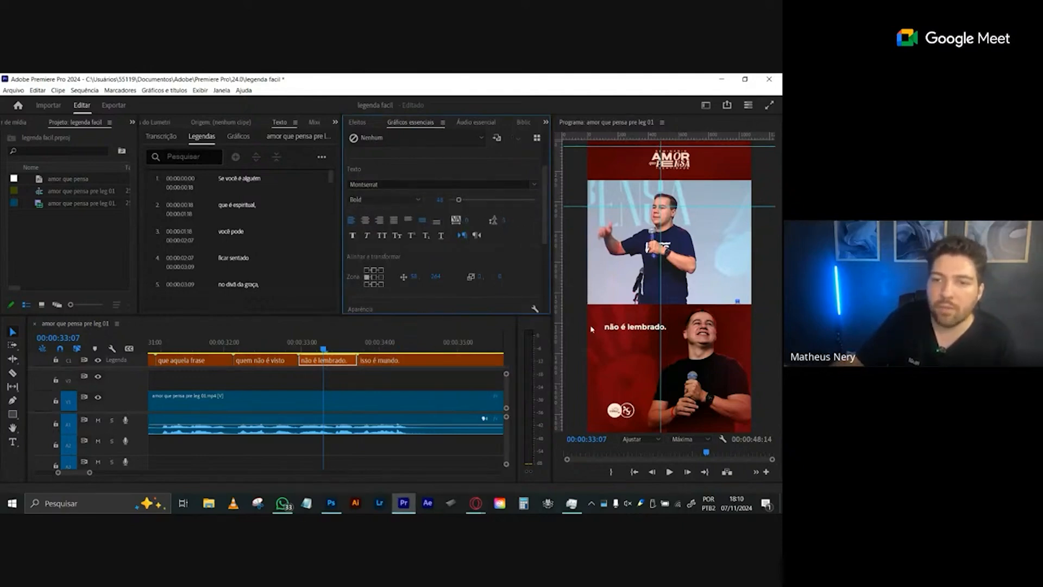
- Play the sequence from 00:00:32:17 into the restyled caption to compare it with the preceding unstyled one
left_click(284, 350)
key("space")
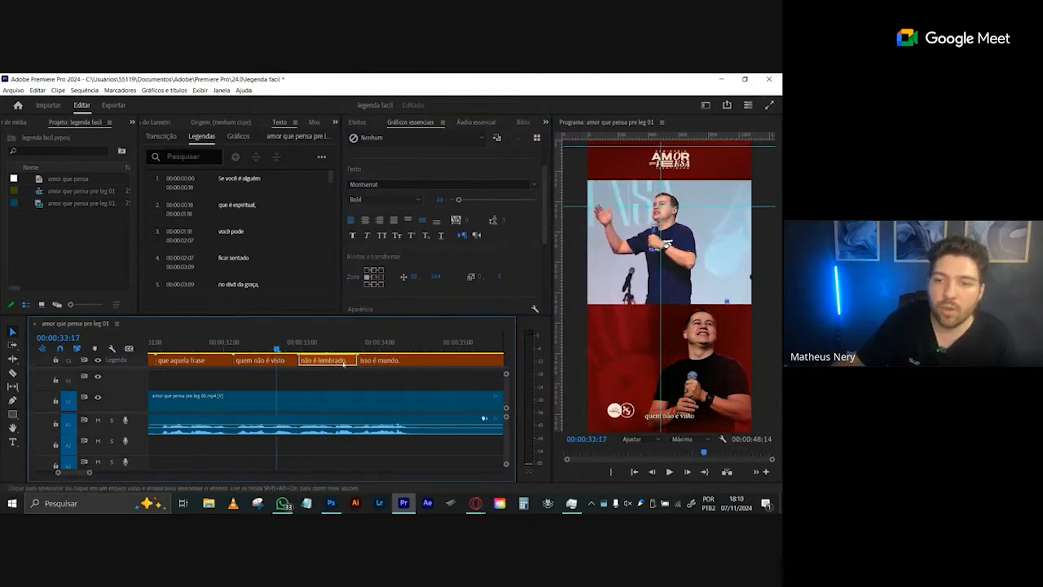
key("space")
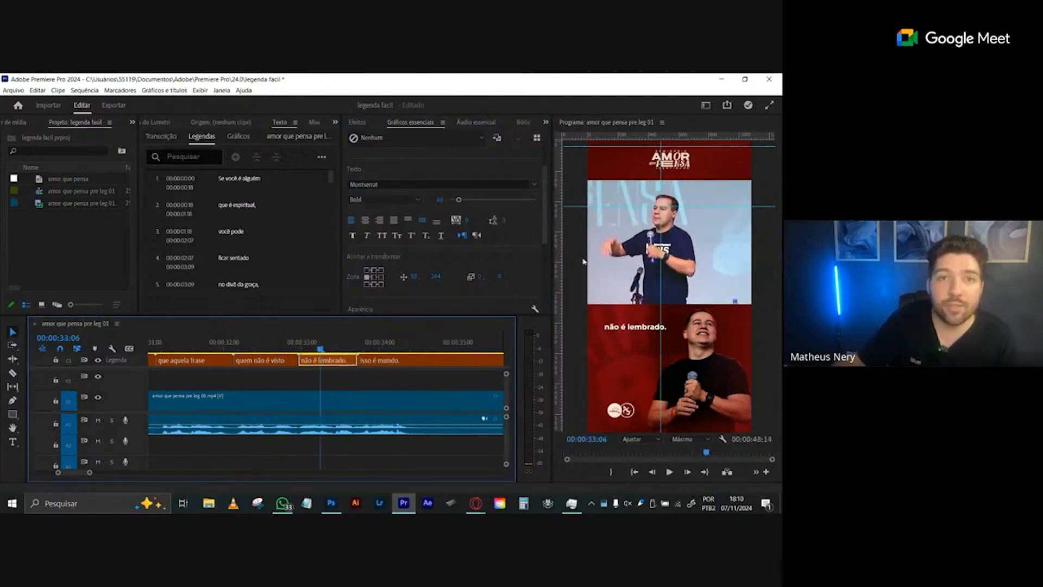
- Create a track style named "teste 1" from the styled caption, saved in both the project and the local styles
left_click_drag(544, 187, 548, 147)
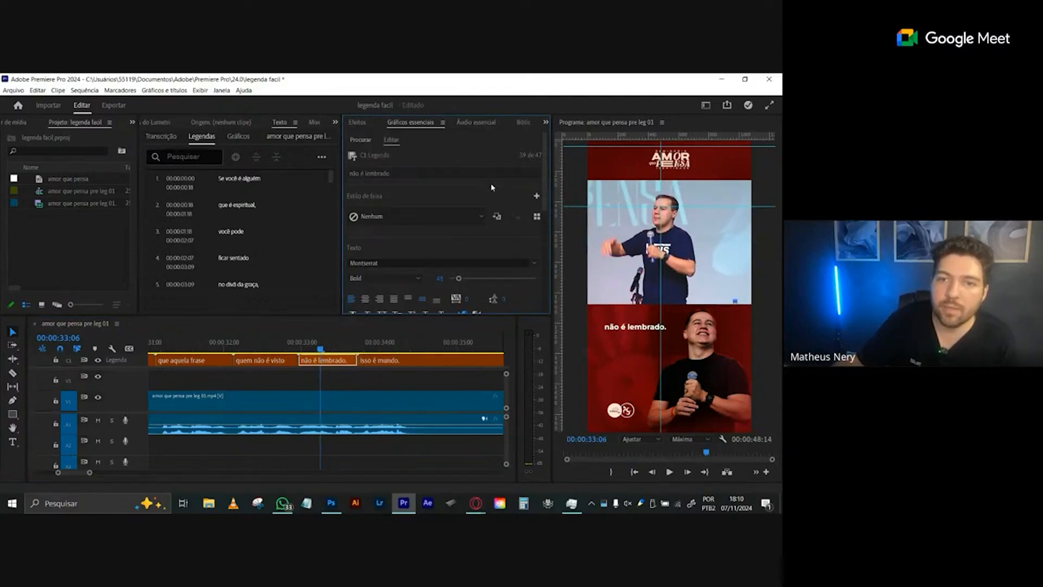
left_click(536, 196)
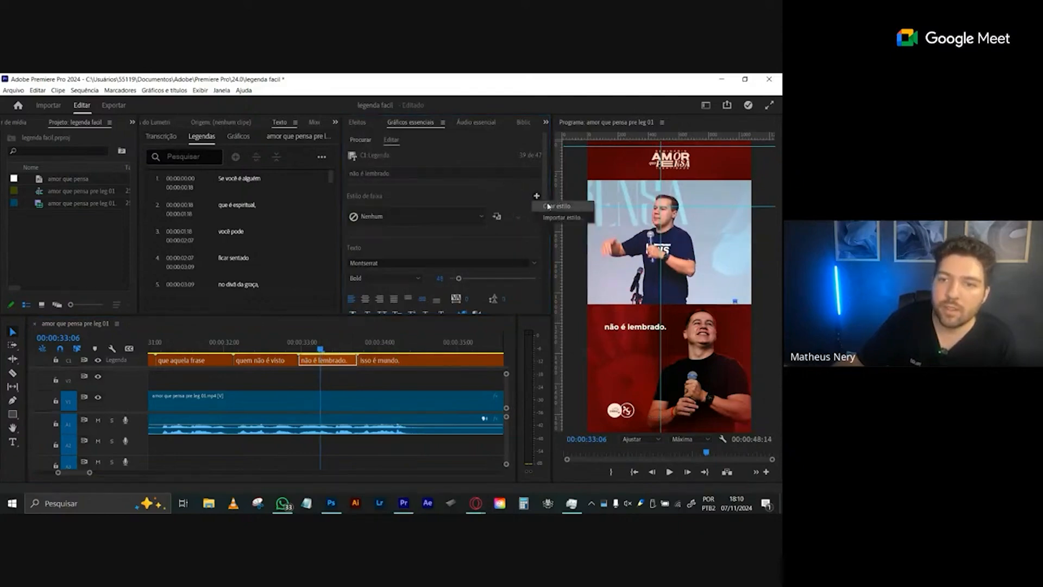
left_click(555, 207)
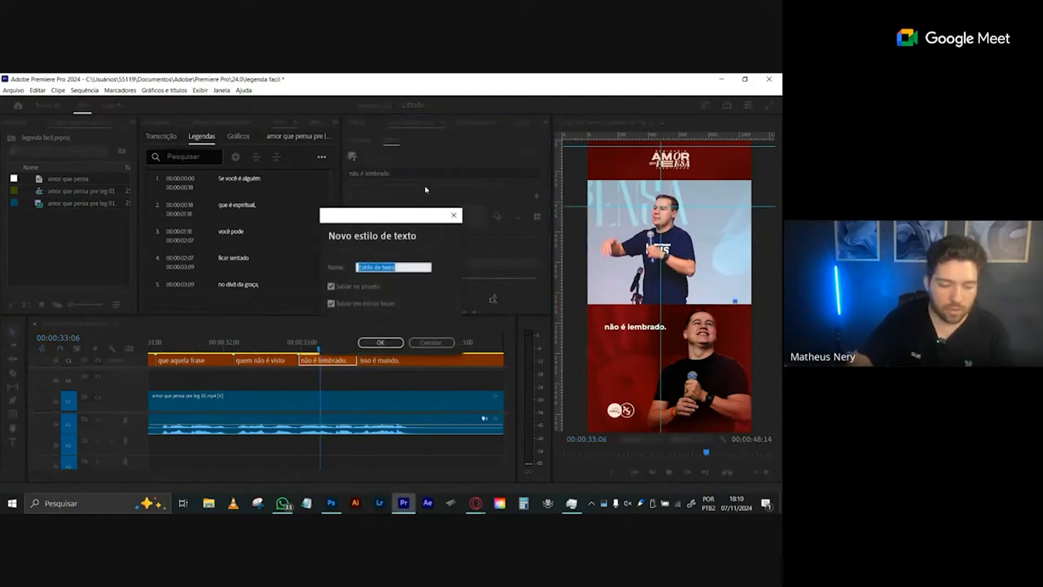
type("teste 1")
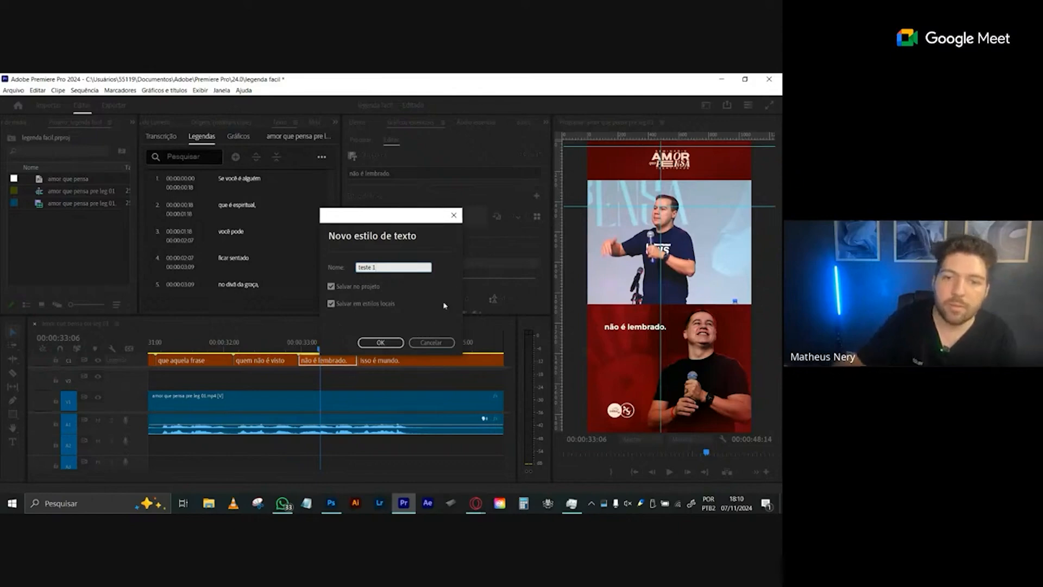
left_click(396, 345)
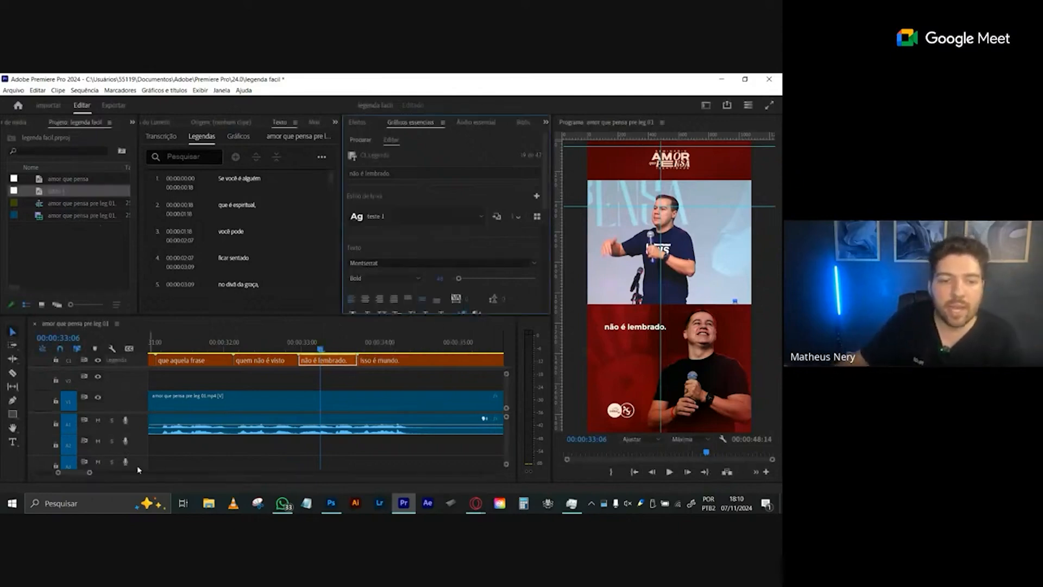
- Check the new style on earlier captions by scrubbing back to 00:00:16:18 and selecting the opening captions in the caption list
left_click_drag(91, 473, 141, 483)
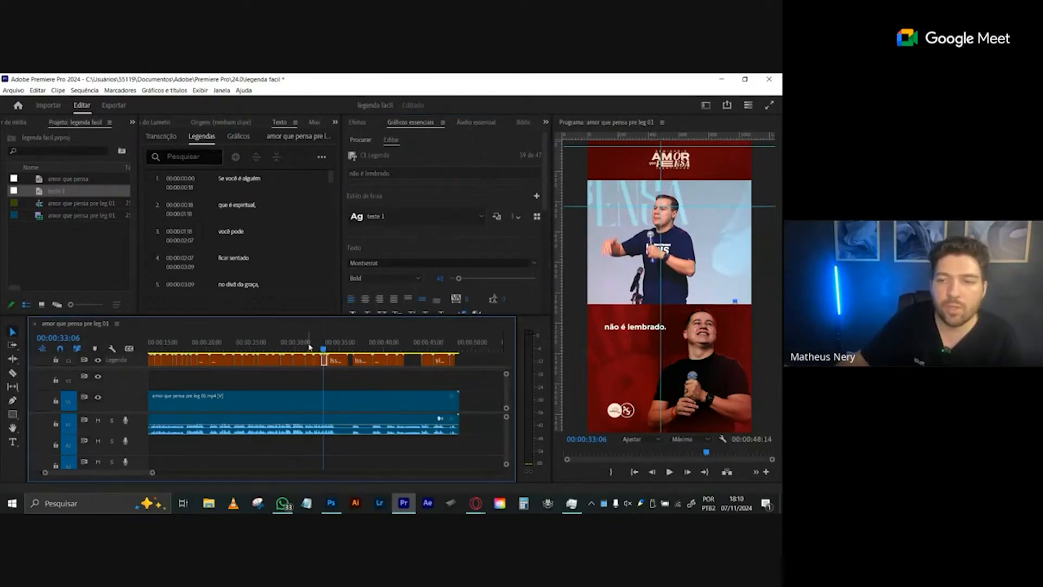
left_click_drag(307, 346, 178, 348)
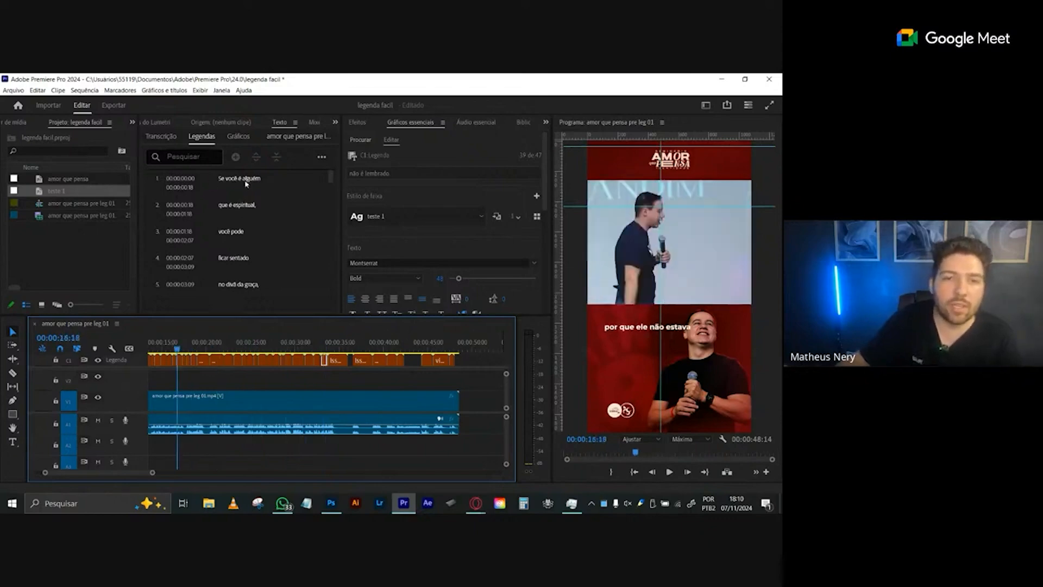
left_click(271, 185)
left_click(261, 209)
left_click(257, 235)
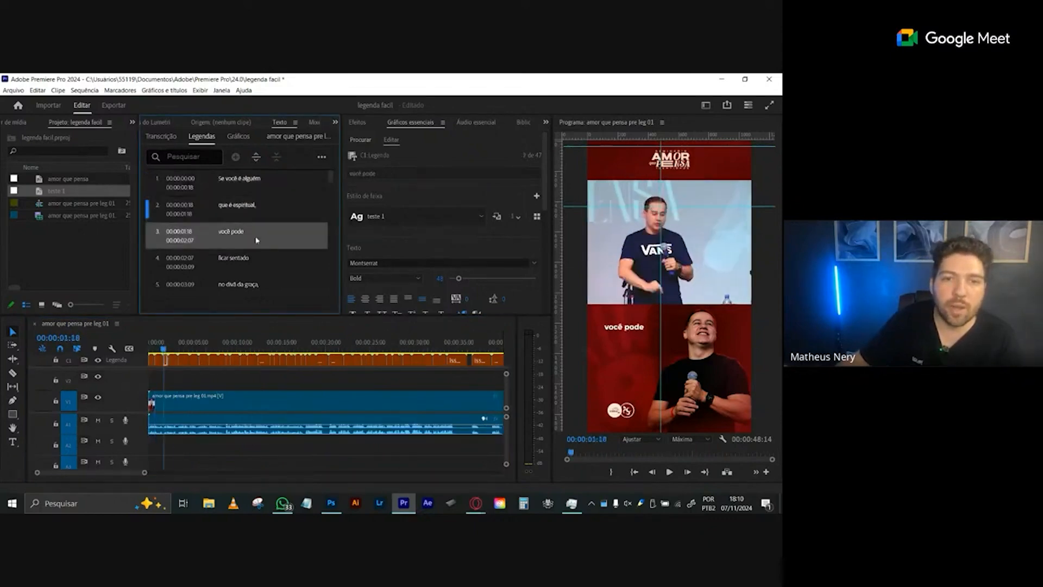
left_click(258, 267)
left_click(273, 228)
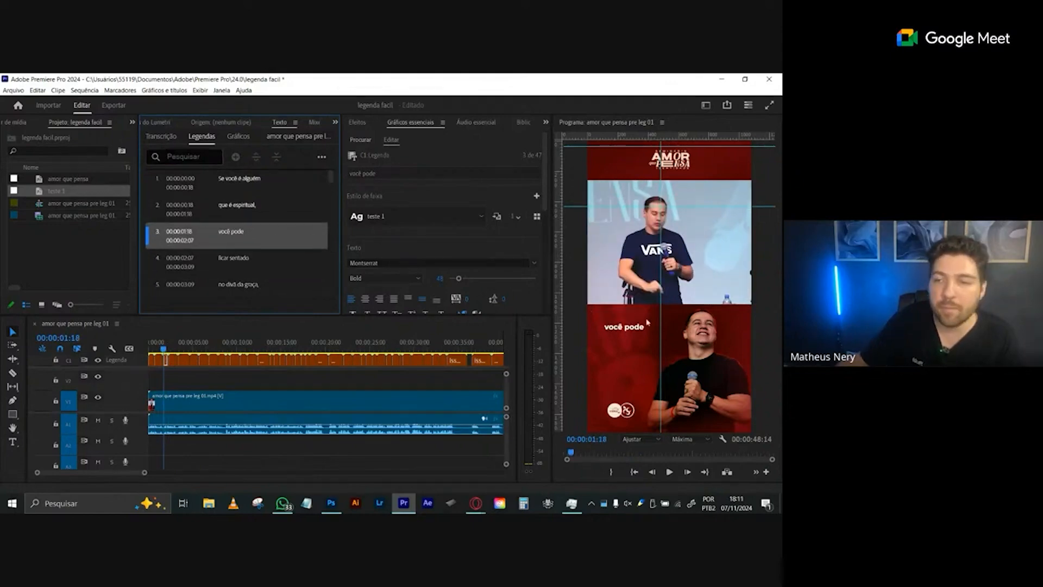
- Scrub through the middle of the sequence up to about 00:00:30 to review the styled captions against the video
left_click(313, 343)
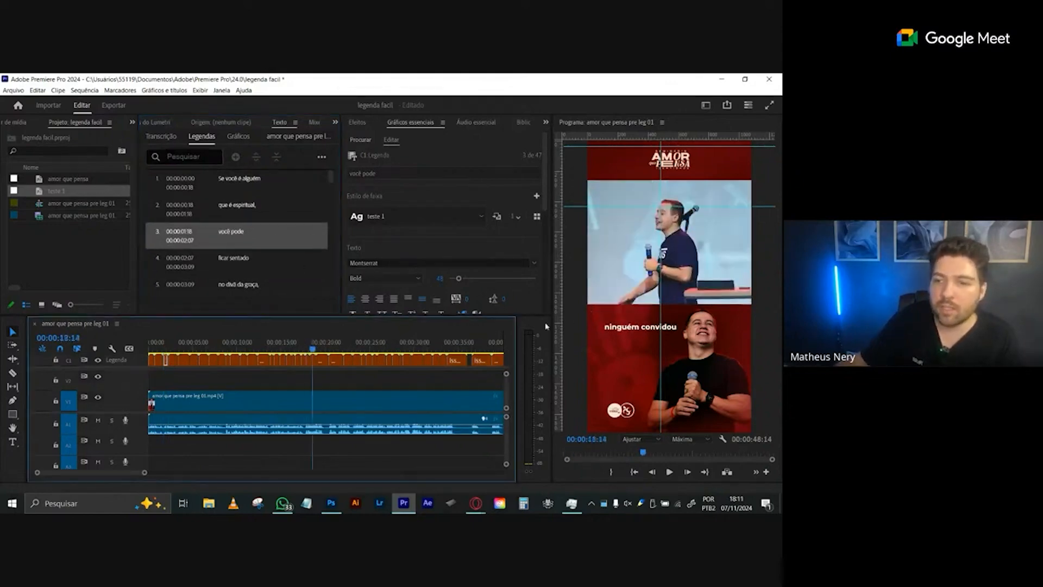
mouse_move(291, 343)
left_mouse_down()
mouse_move(306, 345)
mouse_move(301, 352)
left_mouse_up()
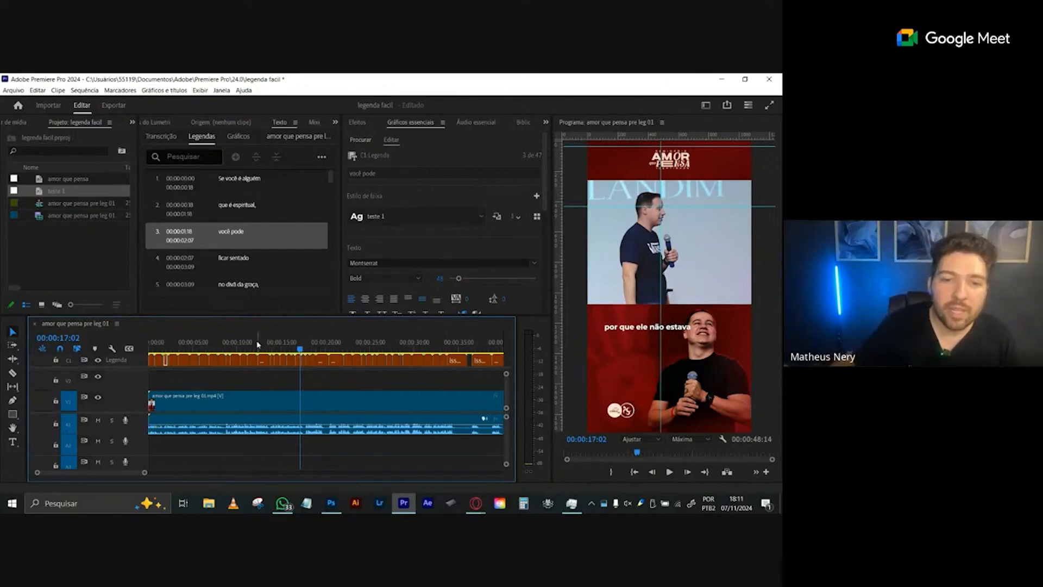
left_click_drag(242, 343, 414, 347)
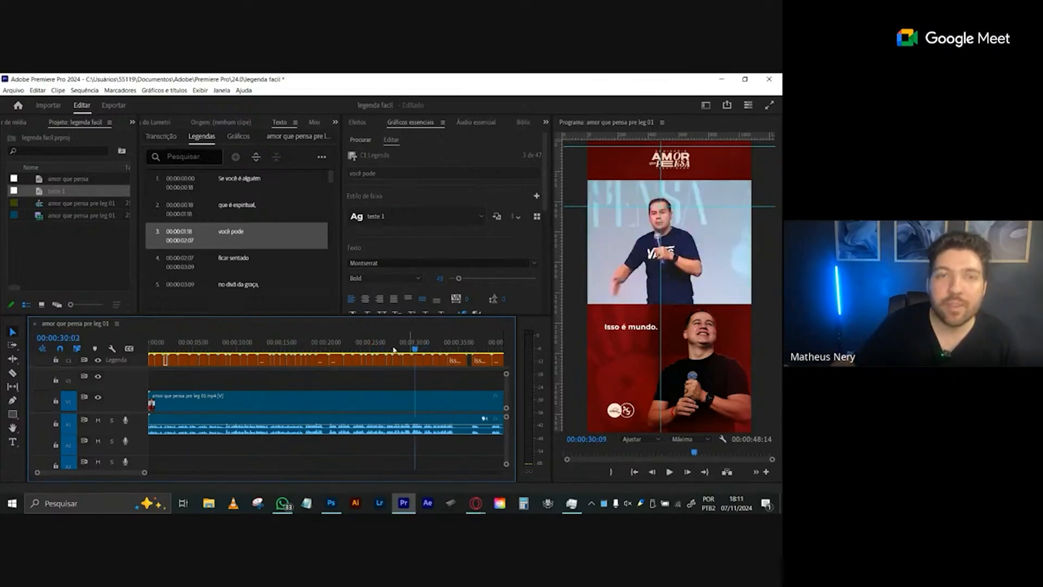